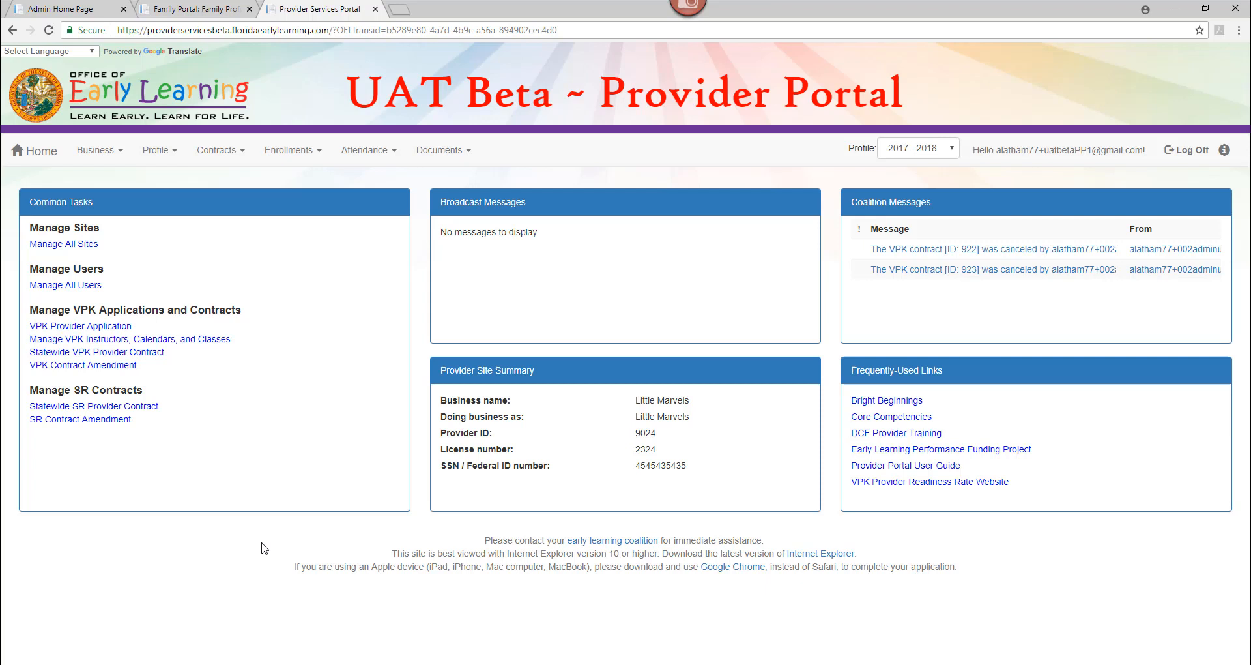
- Open the Request/Change Enrollment page for VPK enrollments in the Provider Portal
{"action": "left_click", "coordinate": [291, 157]}
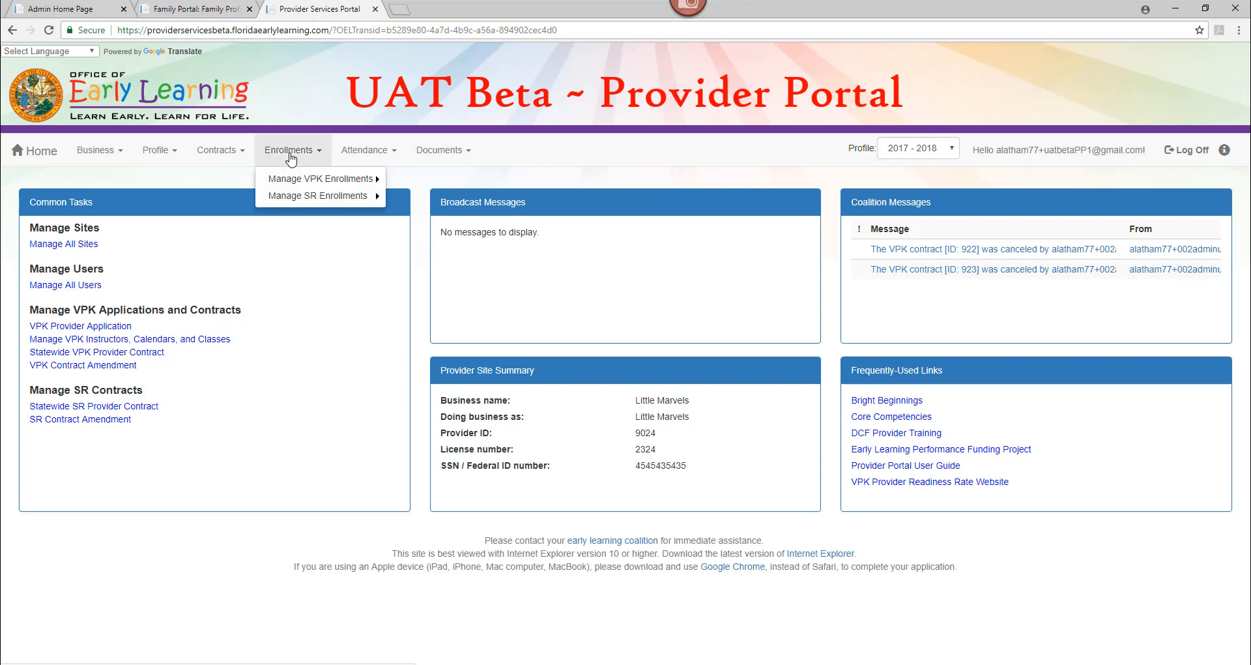
{"action": "mouse_move", "coordinate": [297, 184]}
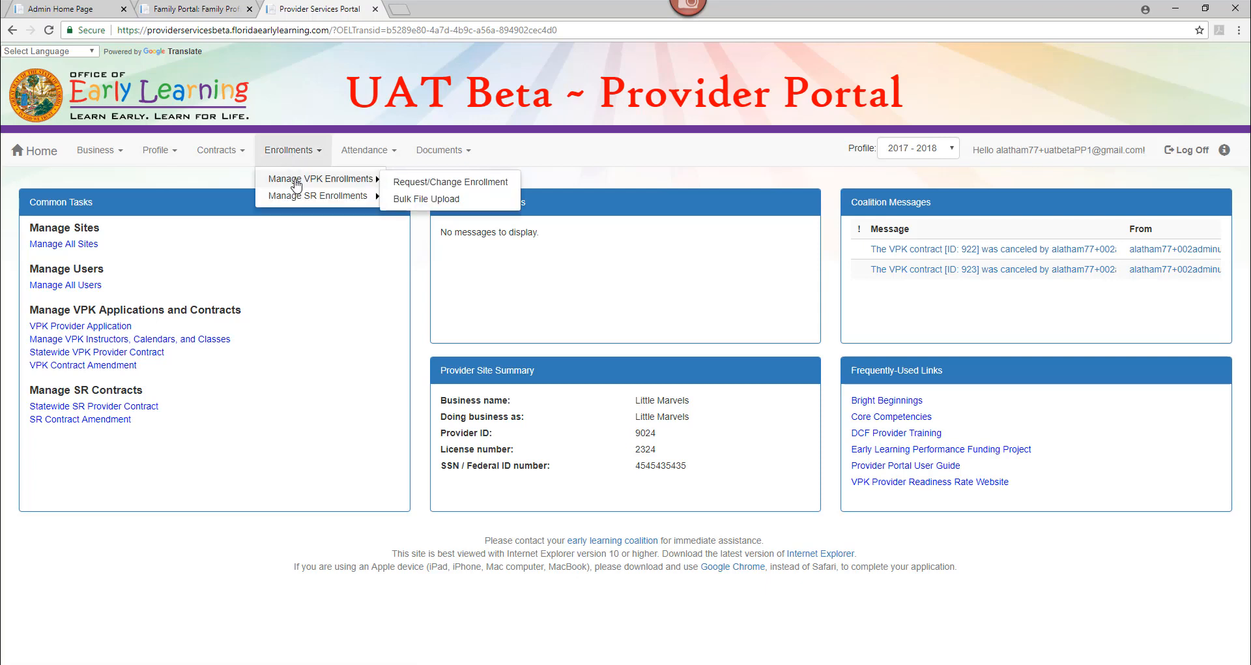
{"action": "left_click", "coordinate": [395, 187]}
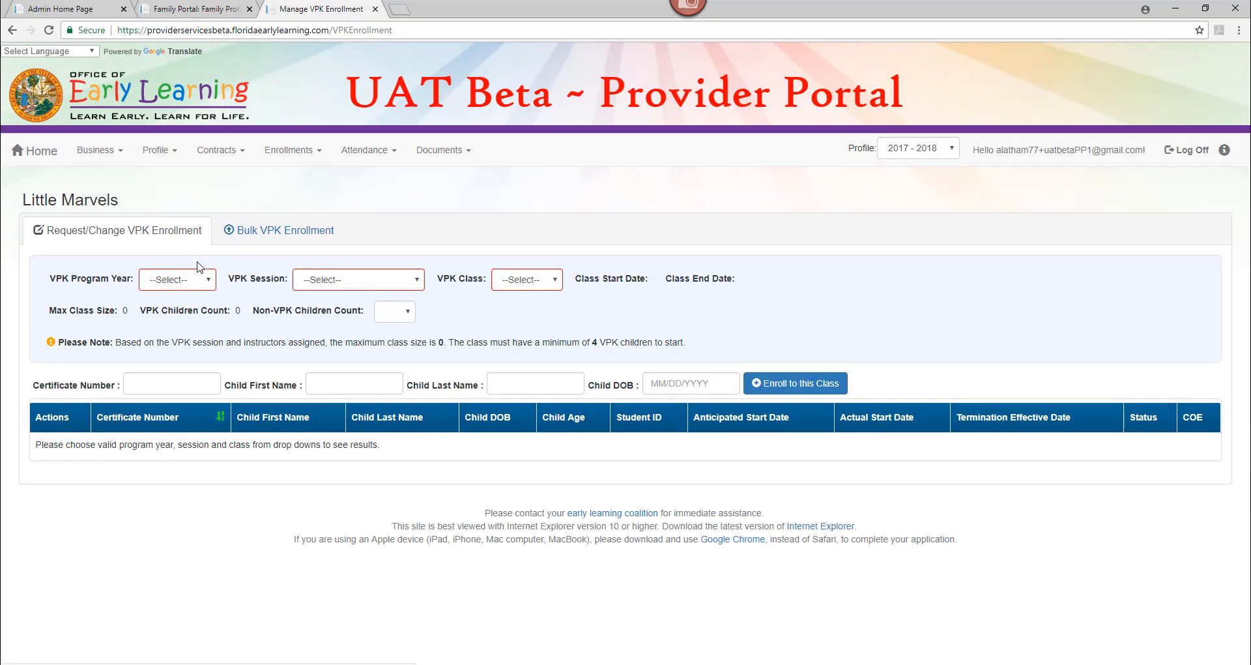
- Set the VPK program year to 2018-2019, the session to School-year (540 hours) and the class to AF18 - X-Men
{"action": "left_click", "coordinate": [187, 285]}
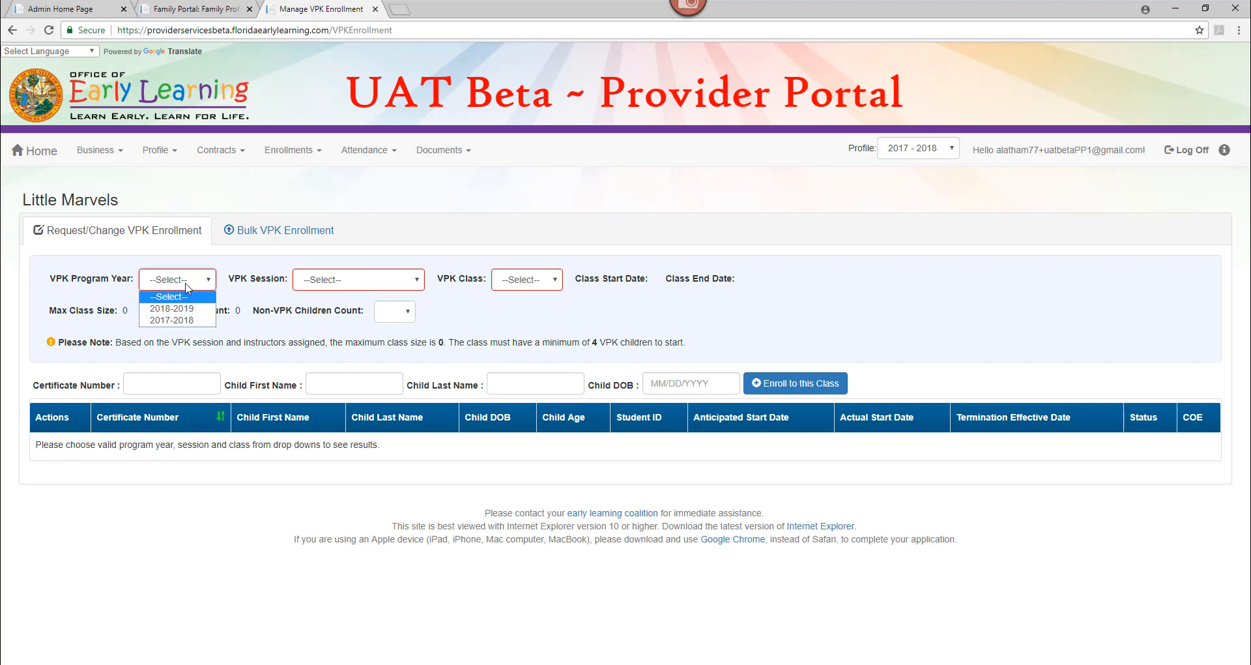
{"action": "left_click", "coordinate": [187, 309]}
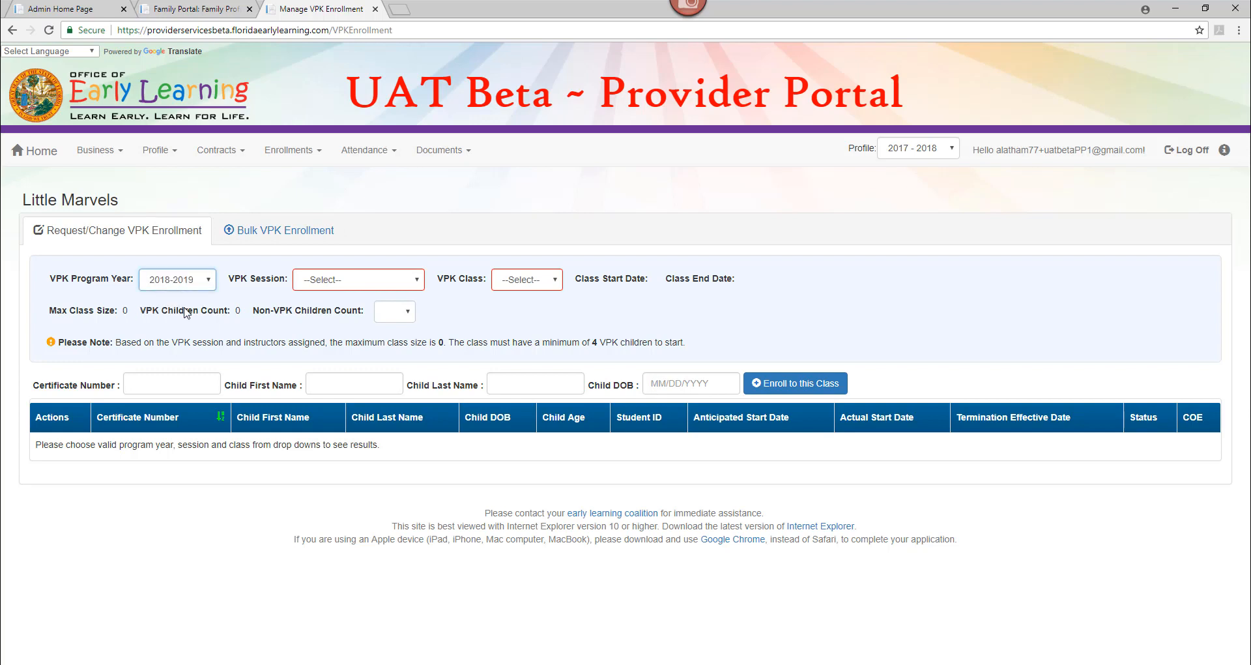
{"action": "left_click", "coordinate": [320, 284]}
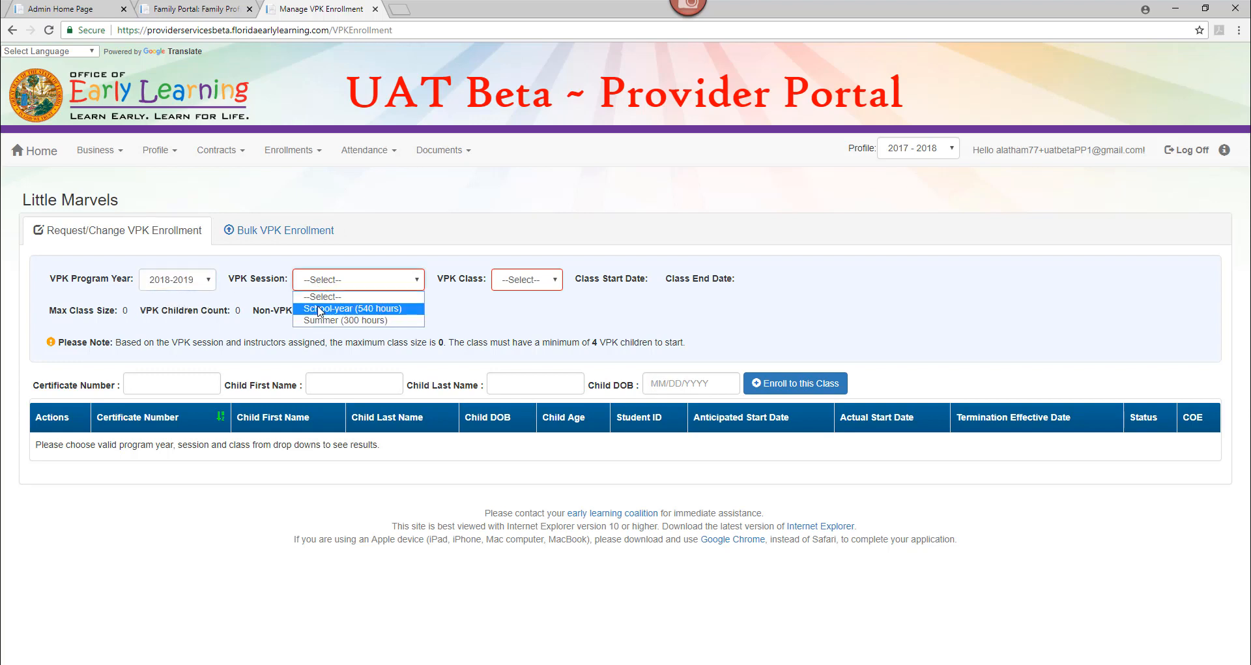
{"action": "left_click", "coordinate": [319, 309]}
{"action": "left_click", "coordinate": [537, 285]}
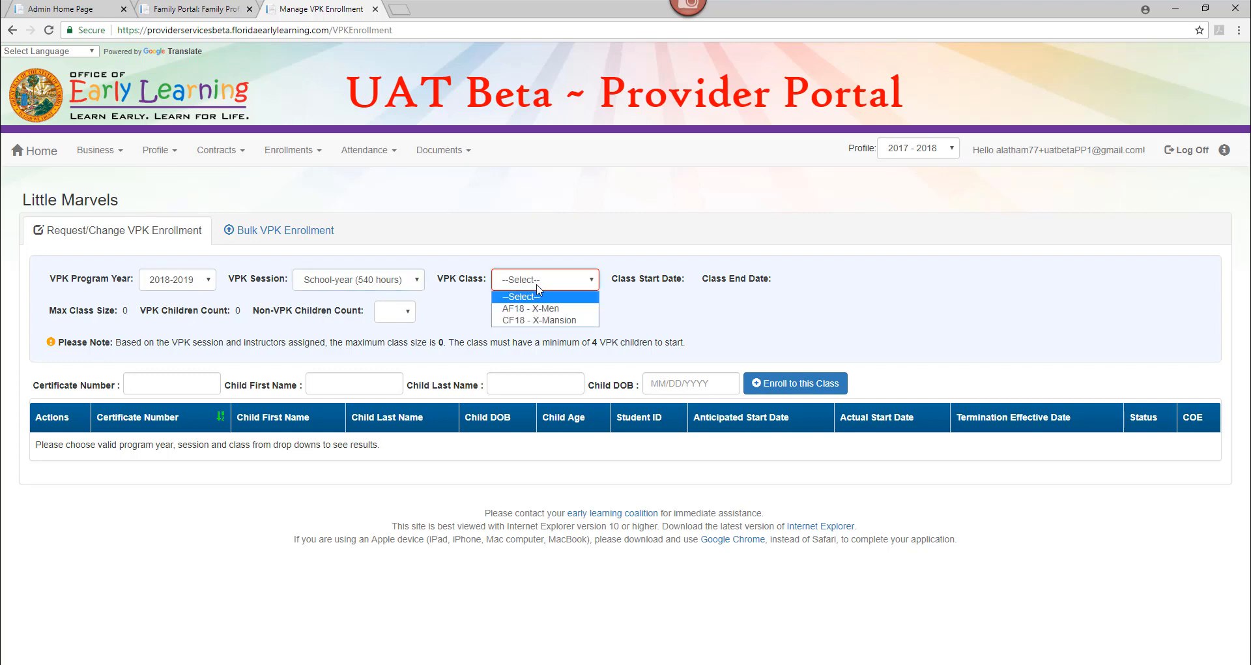
{"action": "left_click", "coordinate": [577, 310]}
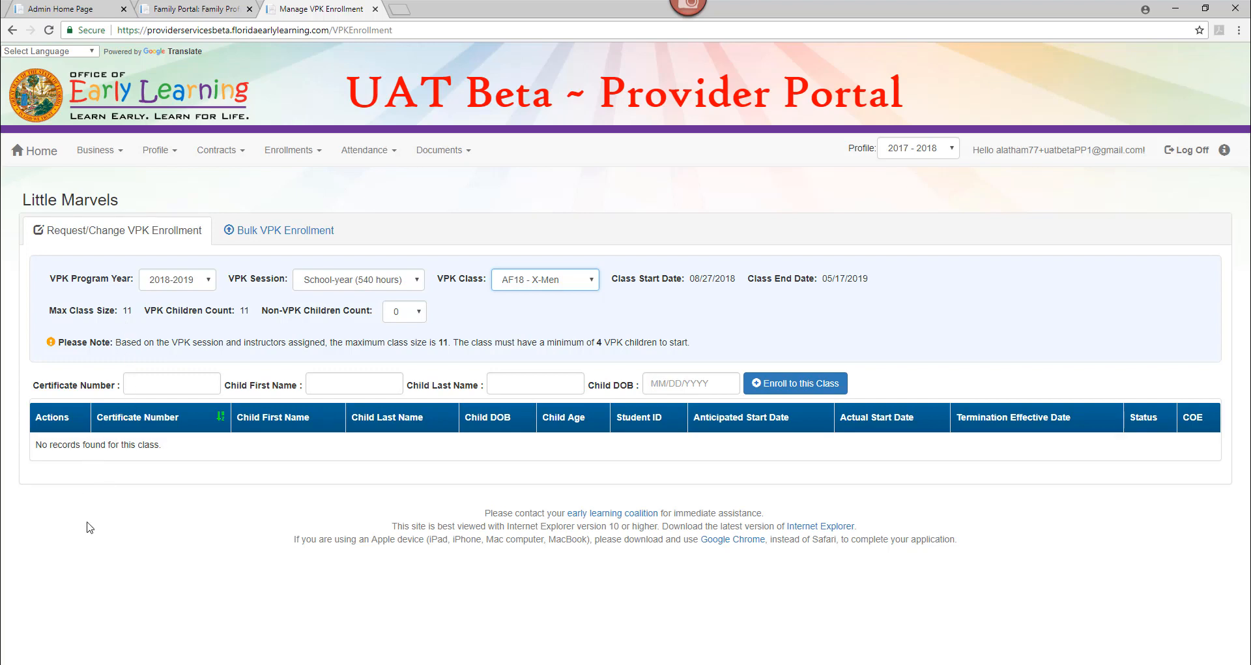
- Download the CSV file template for Bulk VPK Enrollment and open it in Excel, selecting cell A2
{"action": "left_click", "coordinate": [178, 471]}
{"action": "left_click", "coordinate": [263, 240]}
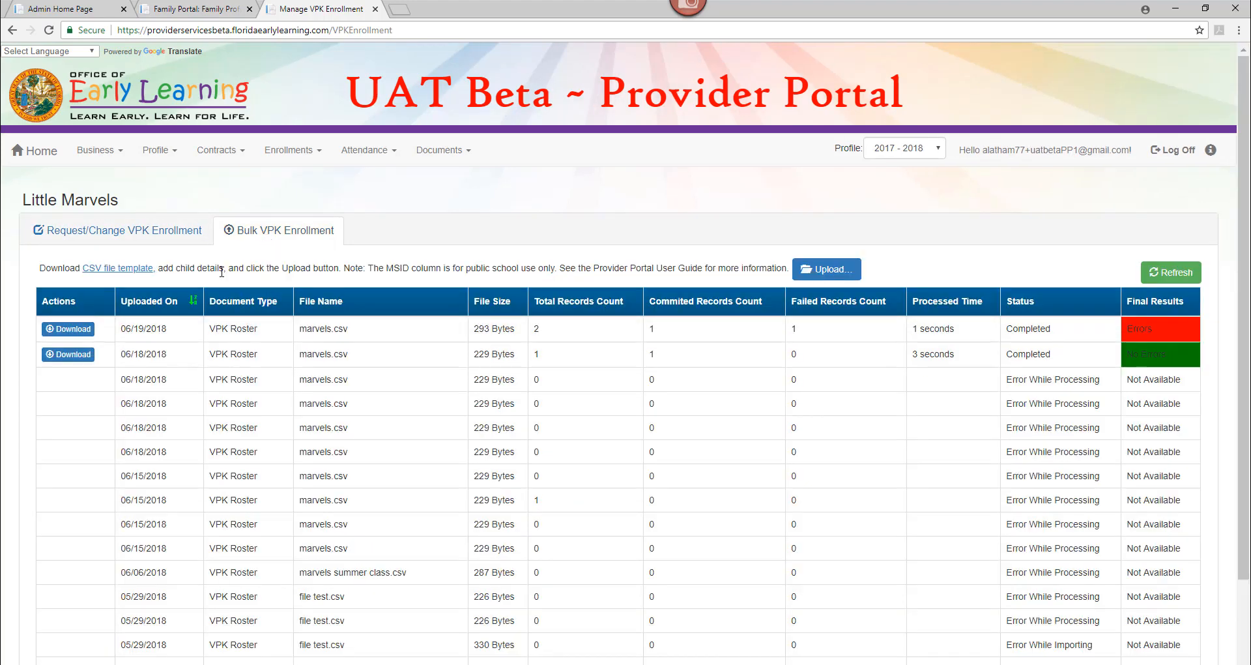
{"action": "left_click", "coordinate": [129, 270]}
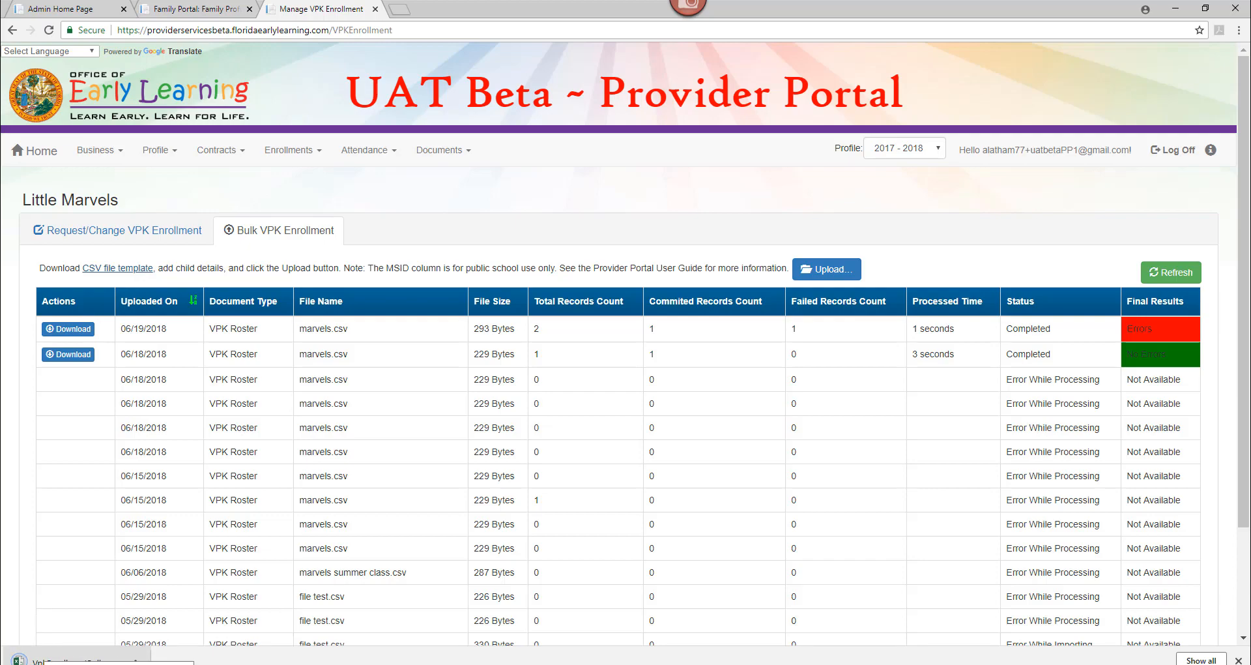
{"action": "left_click", "coordinate": [45, 659]}
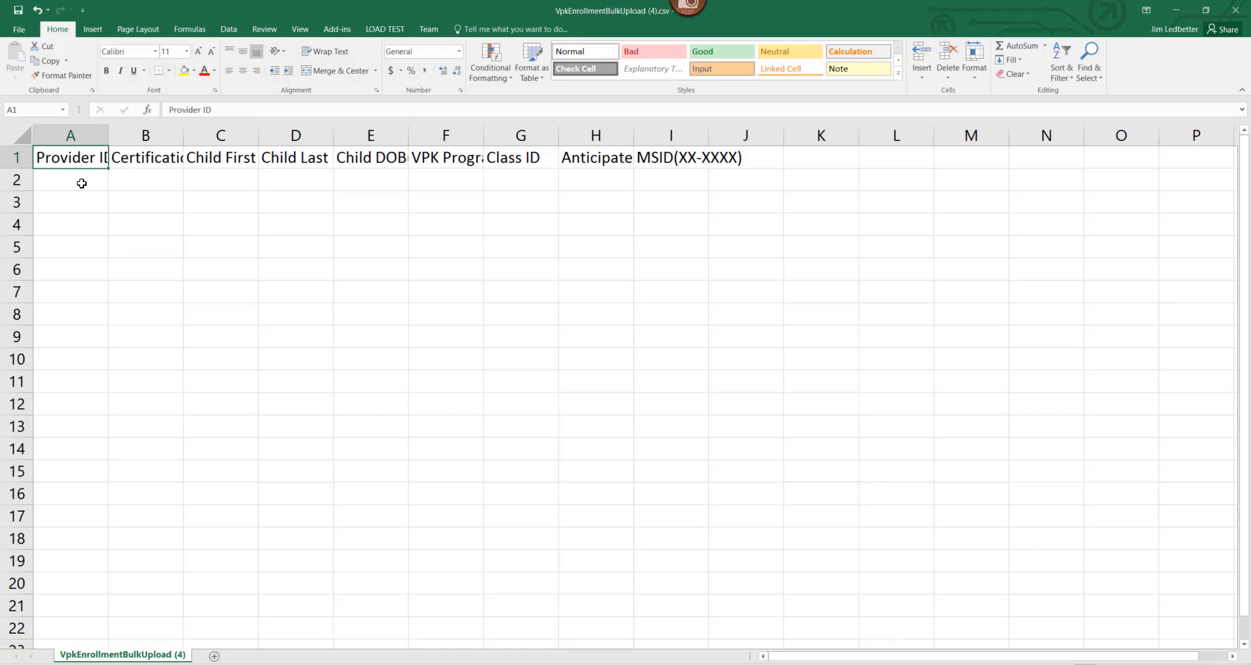
{"action": "left_click", "coordinate": [82, 183]}
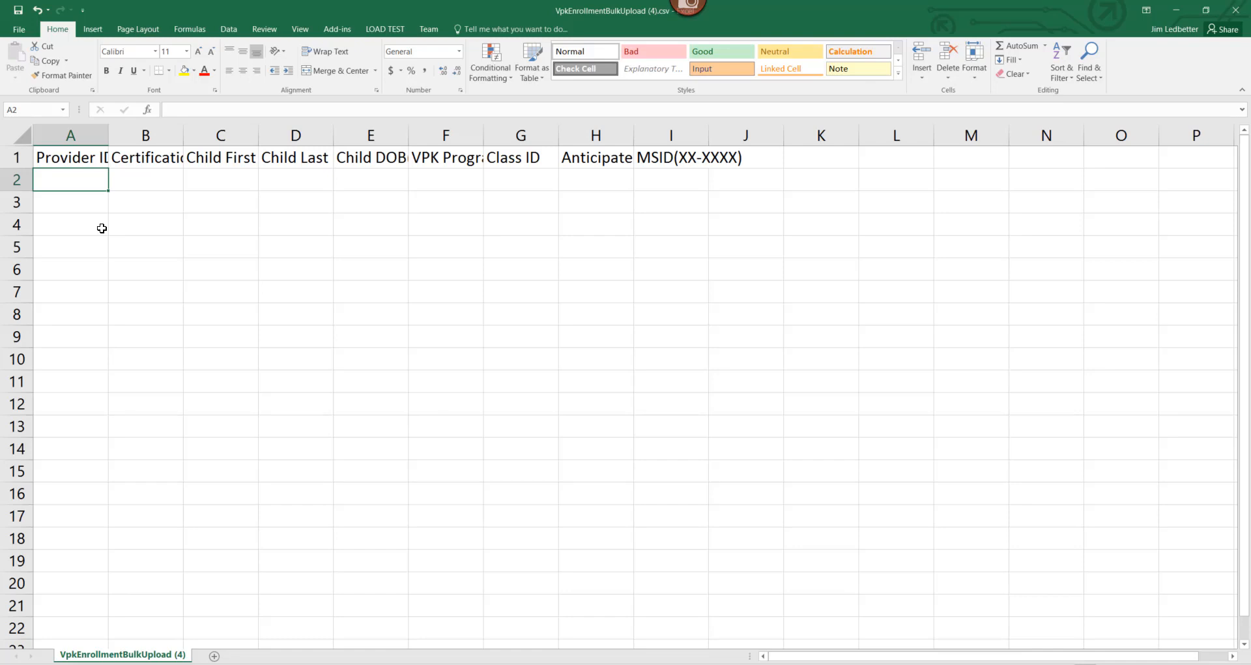
- Look up the provider ID in the portal's Provider Site Summary and enter it in cell A2 of the Excel template
{"action": "left_click", "coordinate": [1176, 10]}
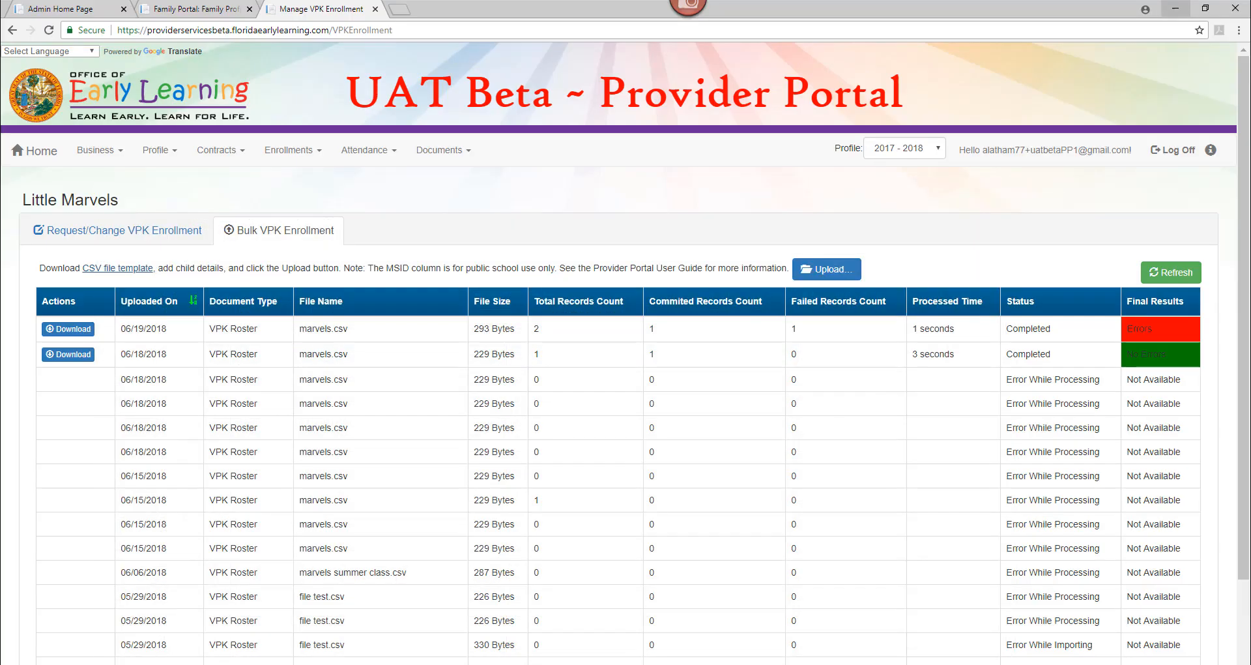
{"action": "left_click", "coordinate": [49, 156]}
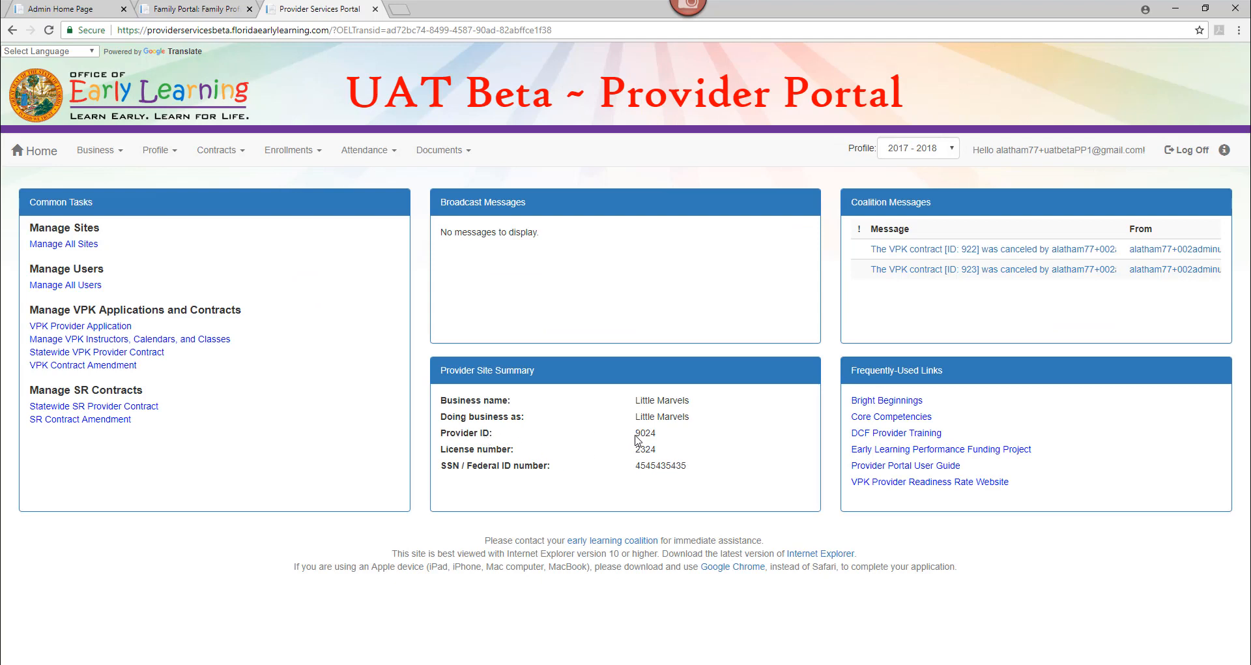
{"action": "left_click_drag", "start_coordinate": [634, 432], "coordinate": [658, 440]}
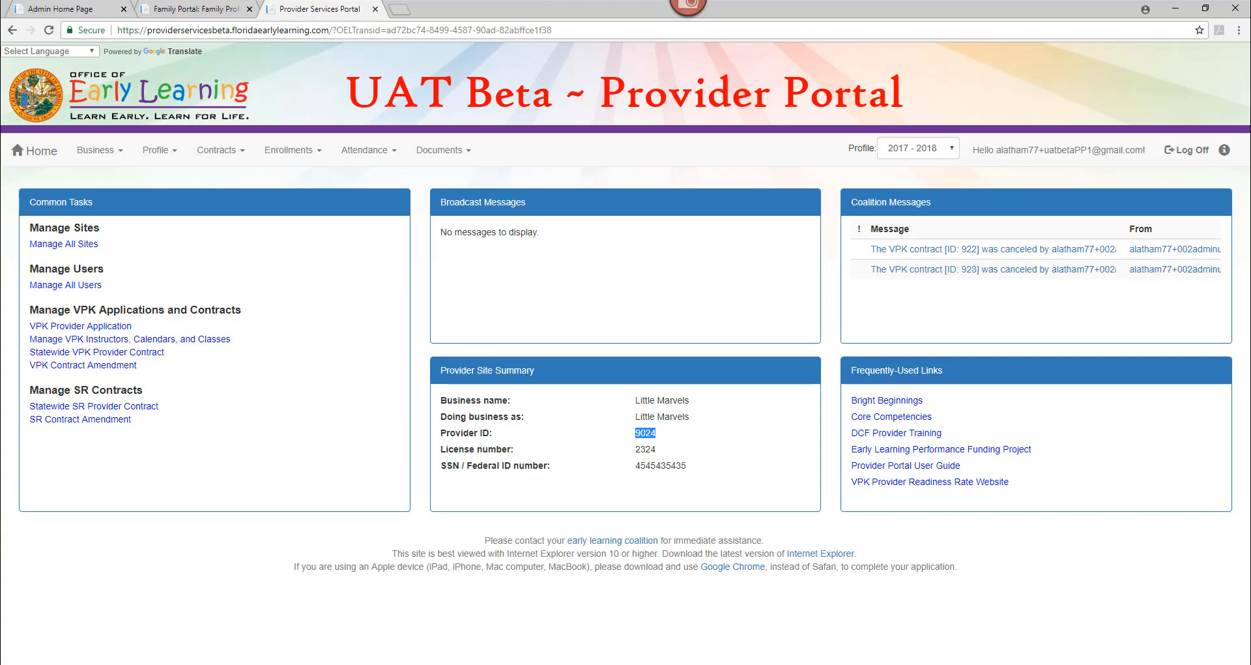
{"action": "key", "text": "alt+Tab"}
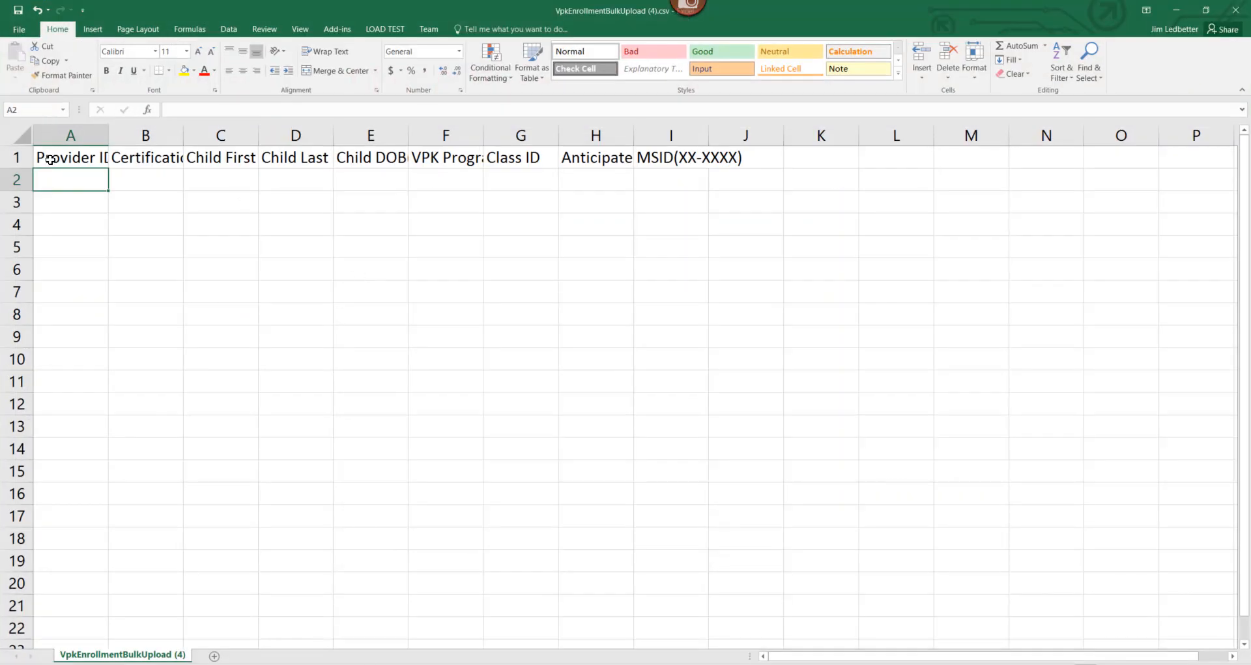
{"action": "type", "text": "9024"}
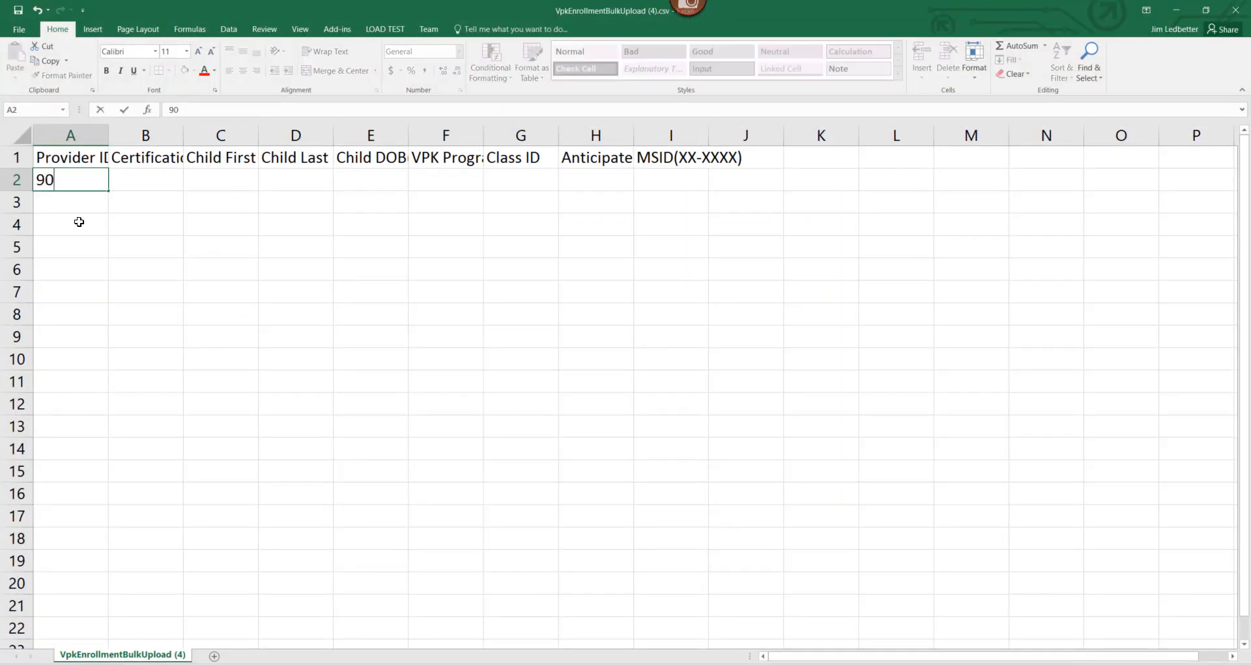
{"action": "left_click", "coordinate": [157, 161]}
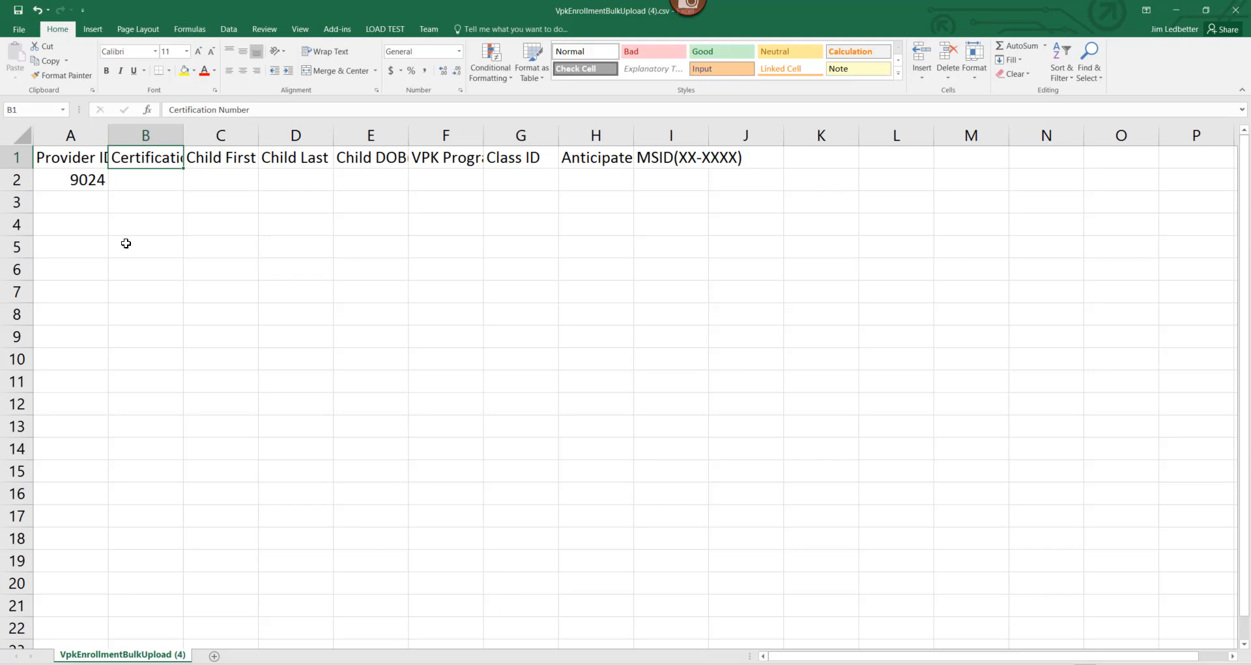
{"action": "left_click", "coordinate": [82, 181]}
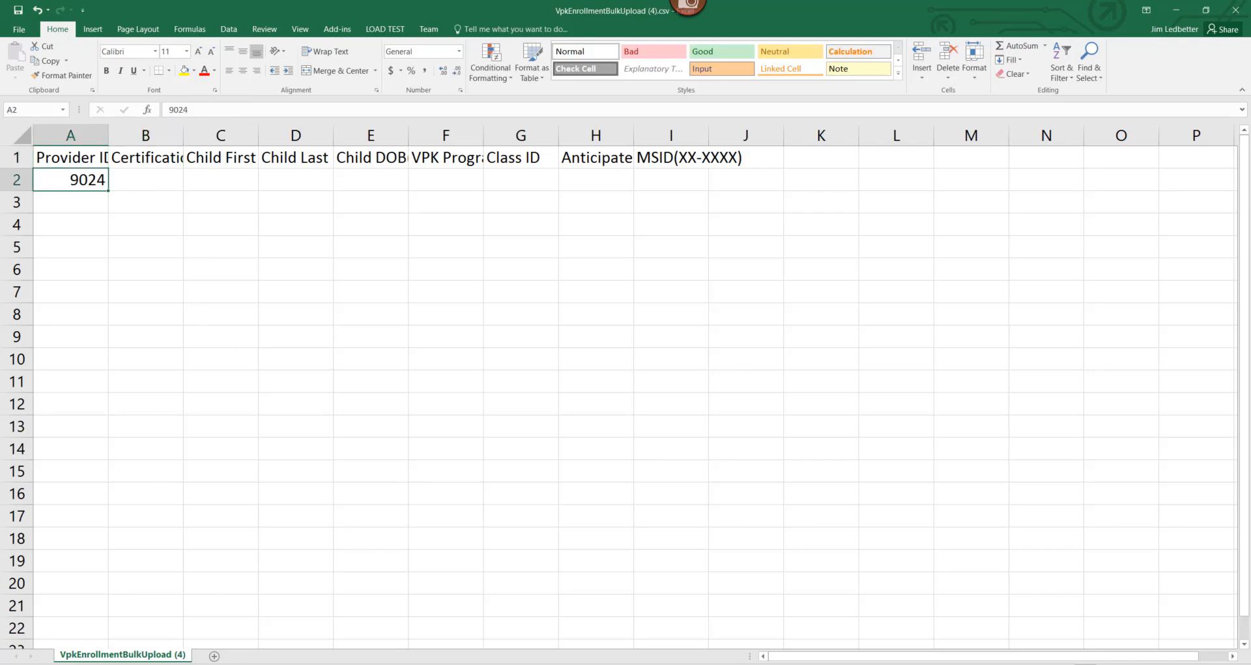
- Switch to the Family Portal, download the first listed child's eligibility certificate, and open the PDF at a larger size
{"action": "key", "text": "alt+Tab"}
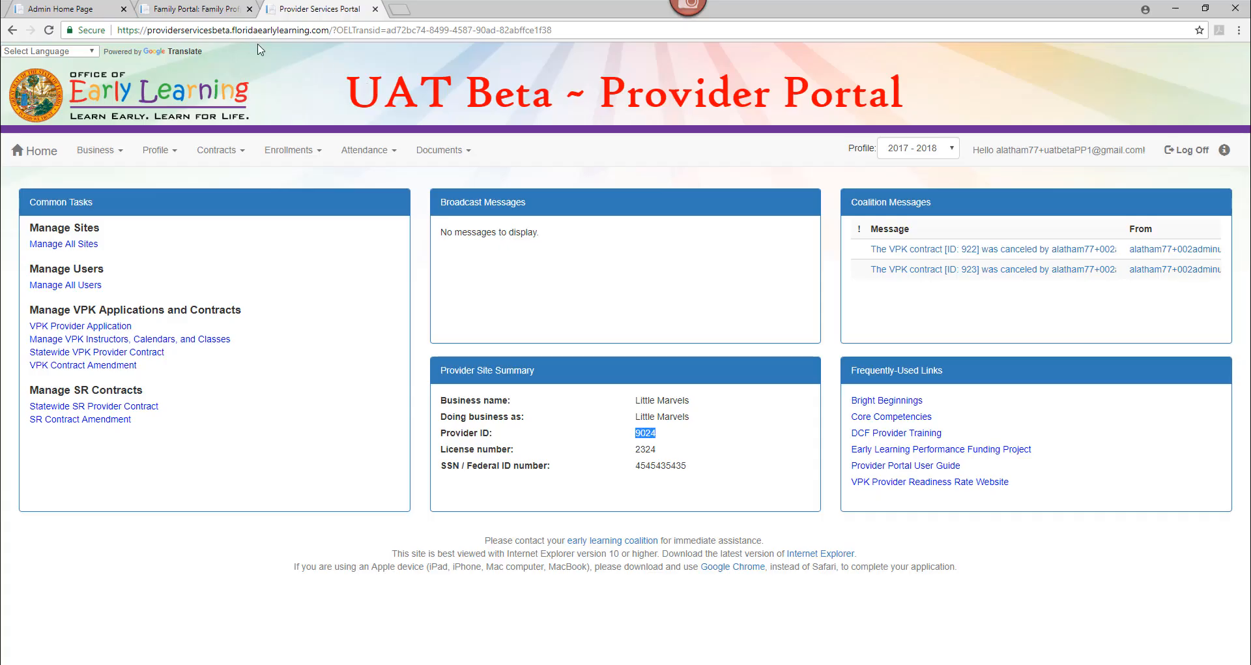
{"action": "left_click", "coordinate": [218, 9]}
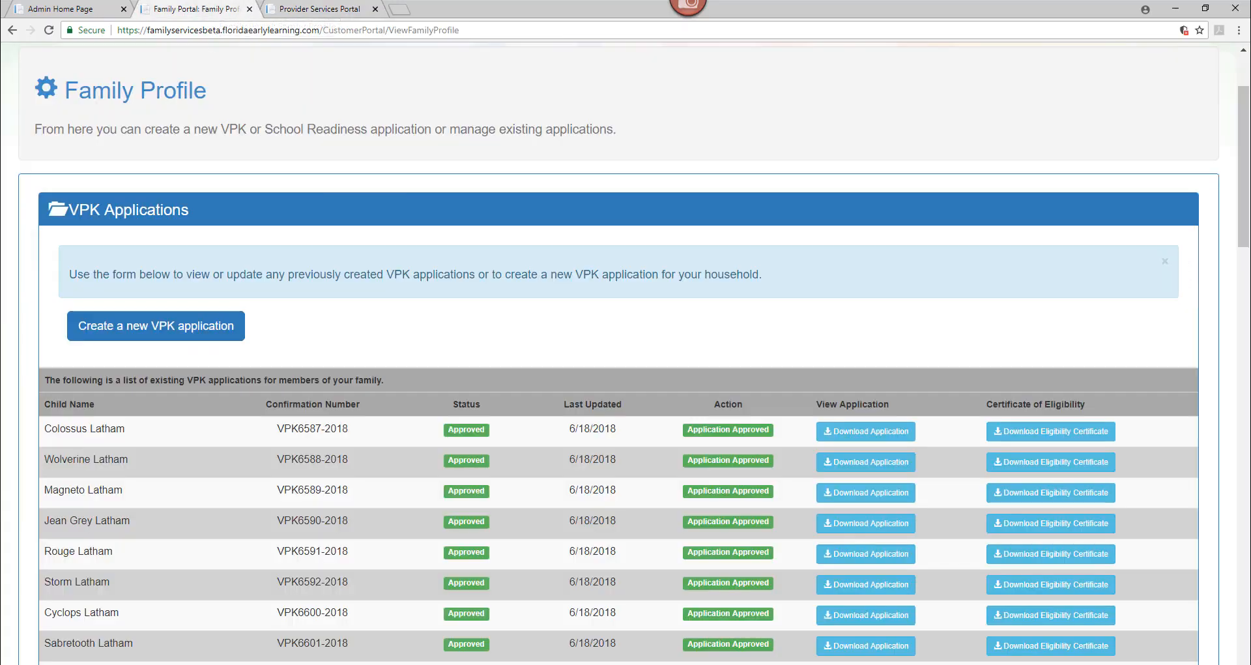
{"action": "left_click", "coordinate": [1046, 440]}
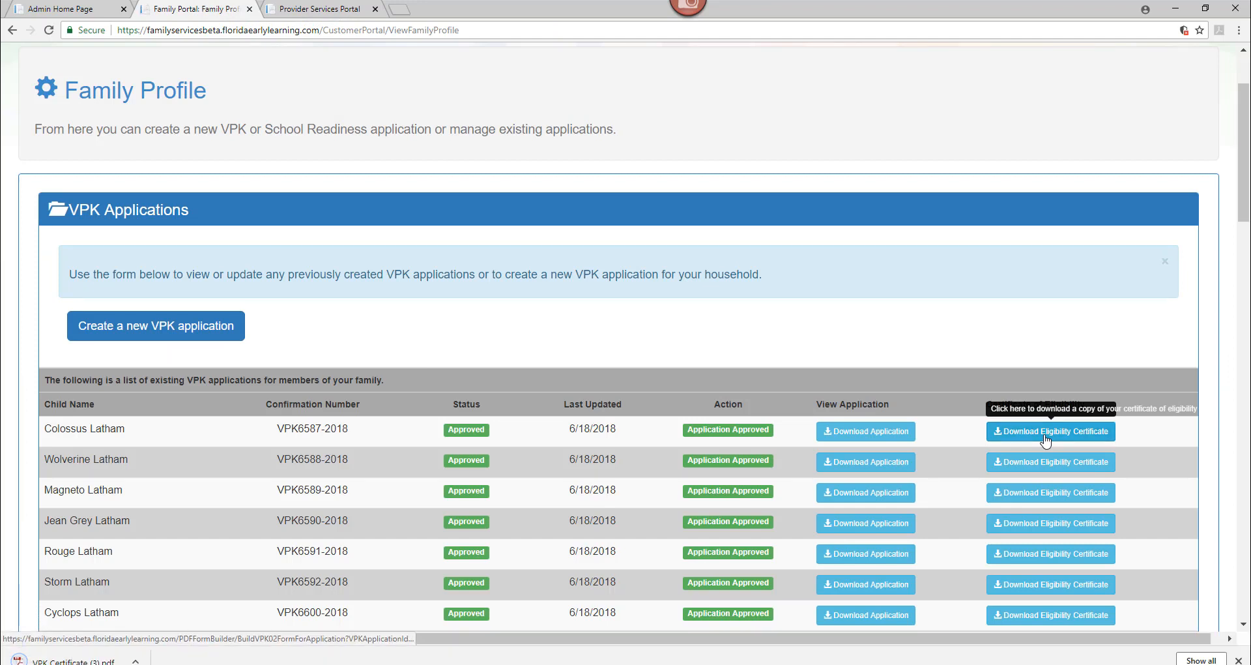
{"action": "left_click", "coordinate": [53, 660]}
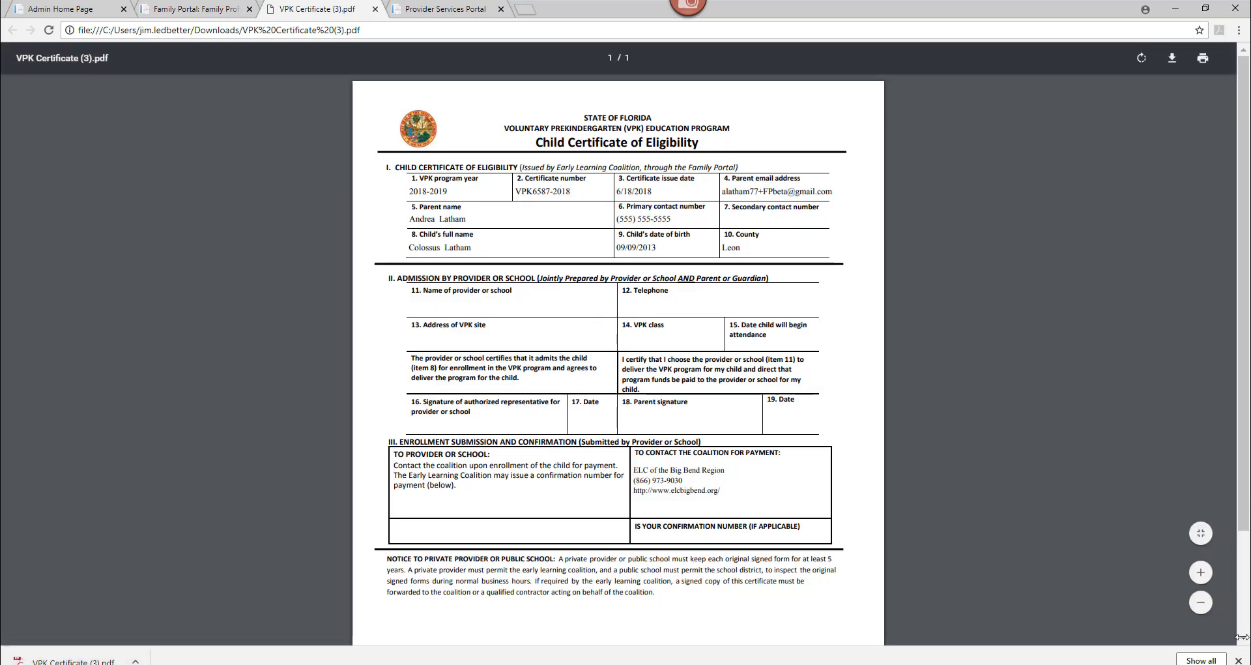
{"action": "left_click", "coordinate": [1204, 573]}
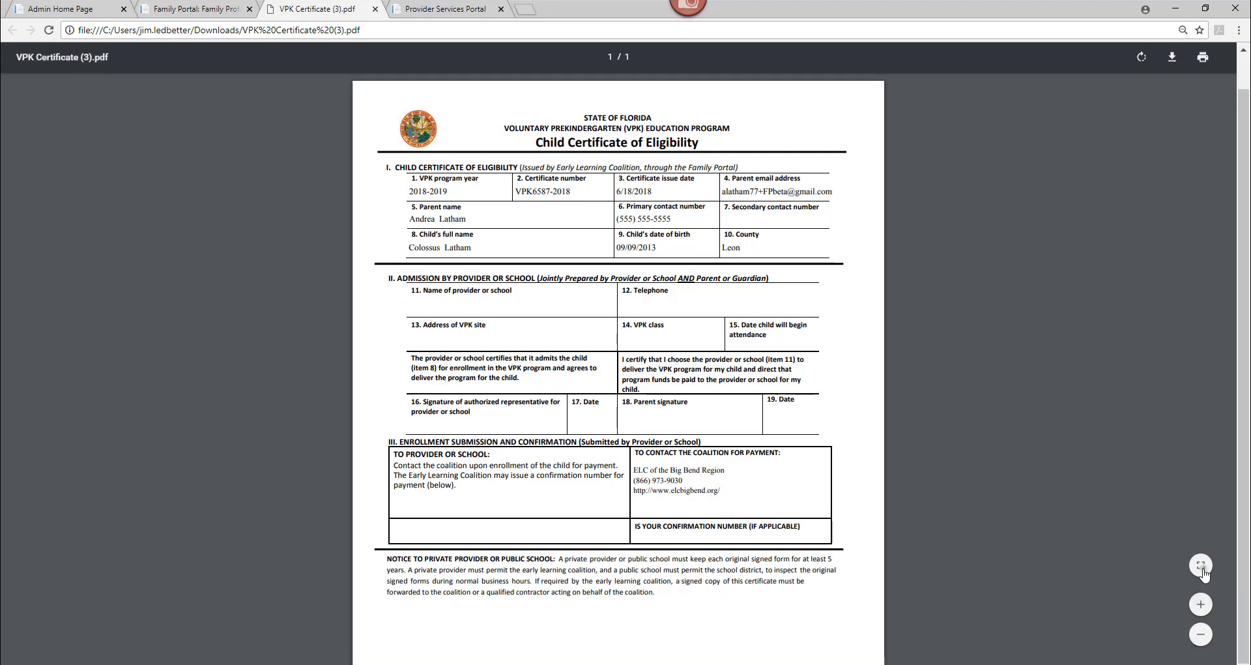
{"action": "left_click", "coordinate": [1202, 568]}
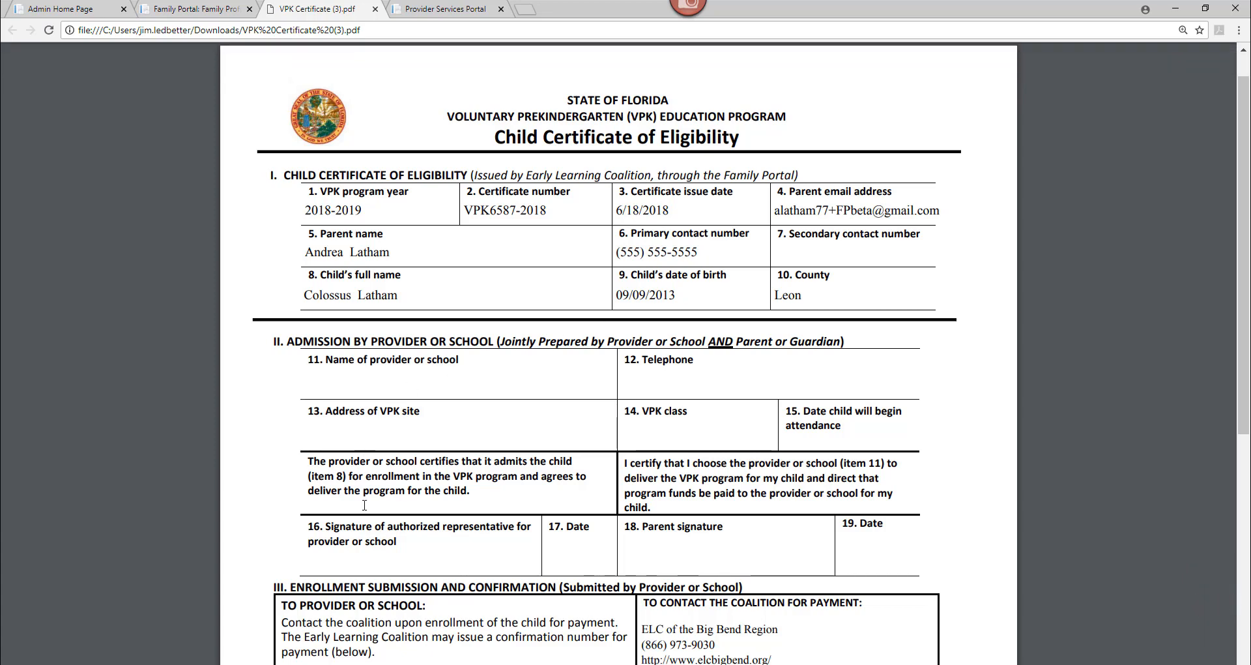
- Copy the certificate number from the eligibility certificate into cell B2 of the Excel template
{"action": "mouse_move", "coordinate": [366, 664]}
{"action": "left_click", "coordinate": [366, 629]}
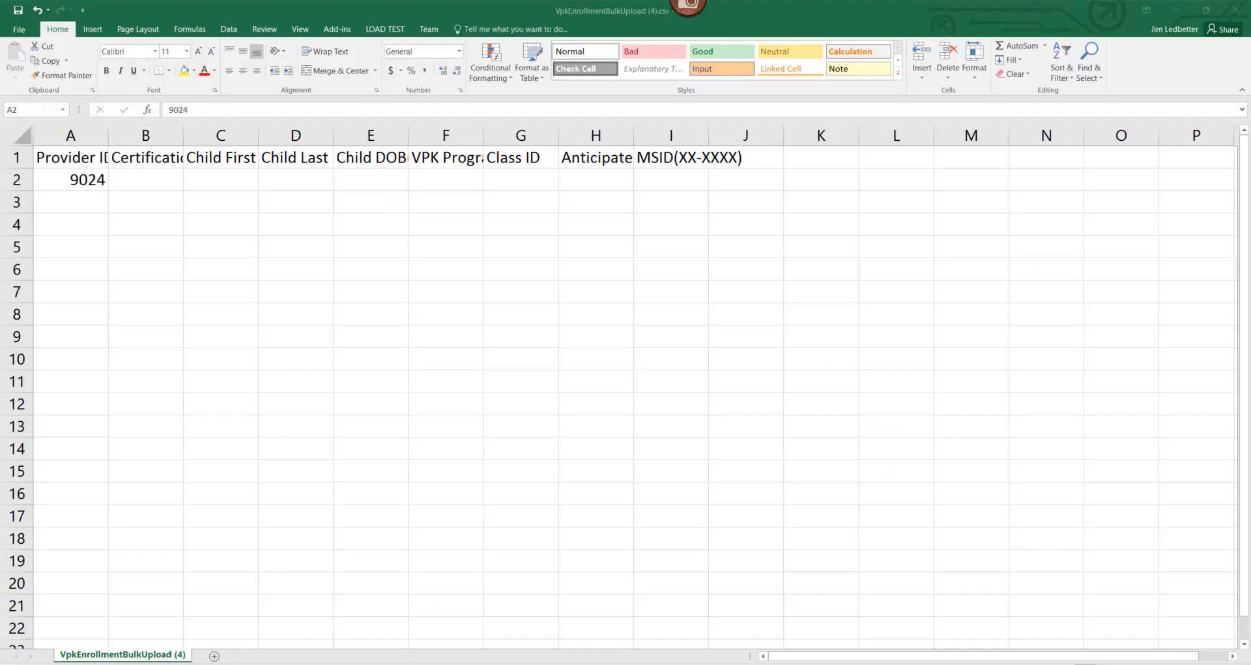
{"action": "left_click", "coordinate": [146, 181]}
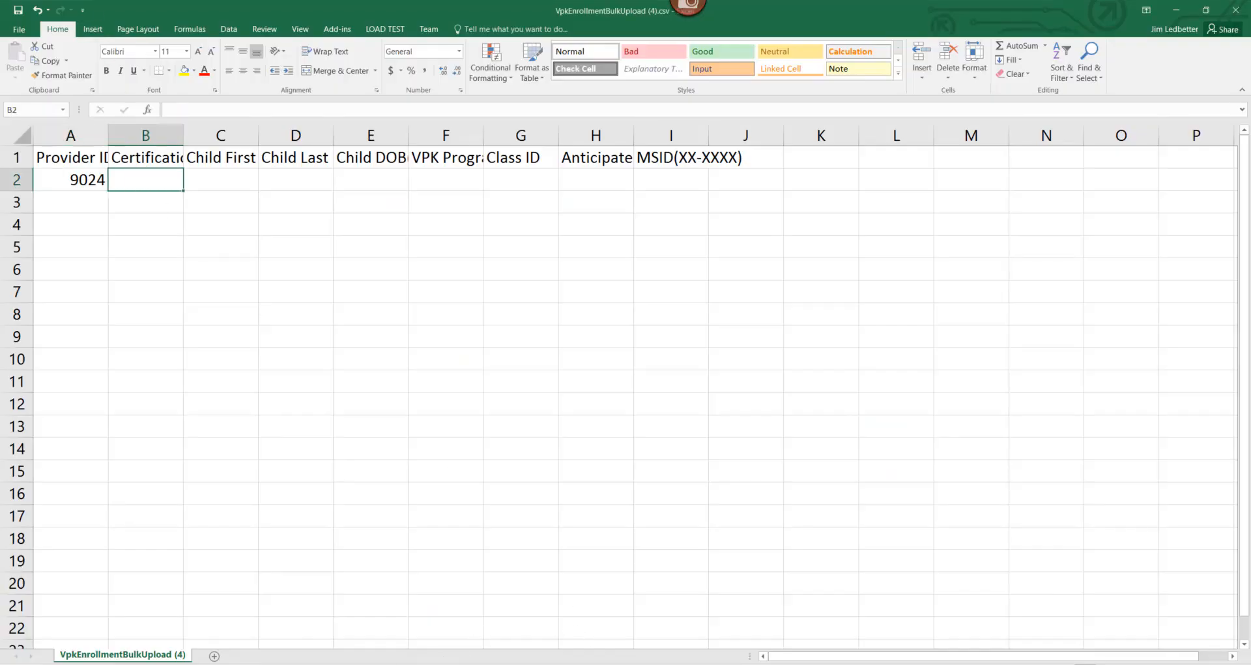
{"action": "left_click", "coordinate": [263, 664]}
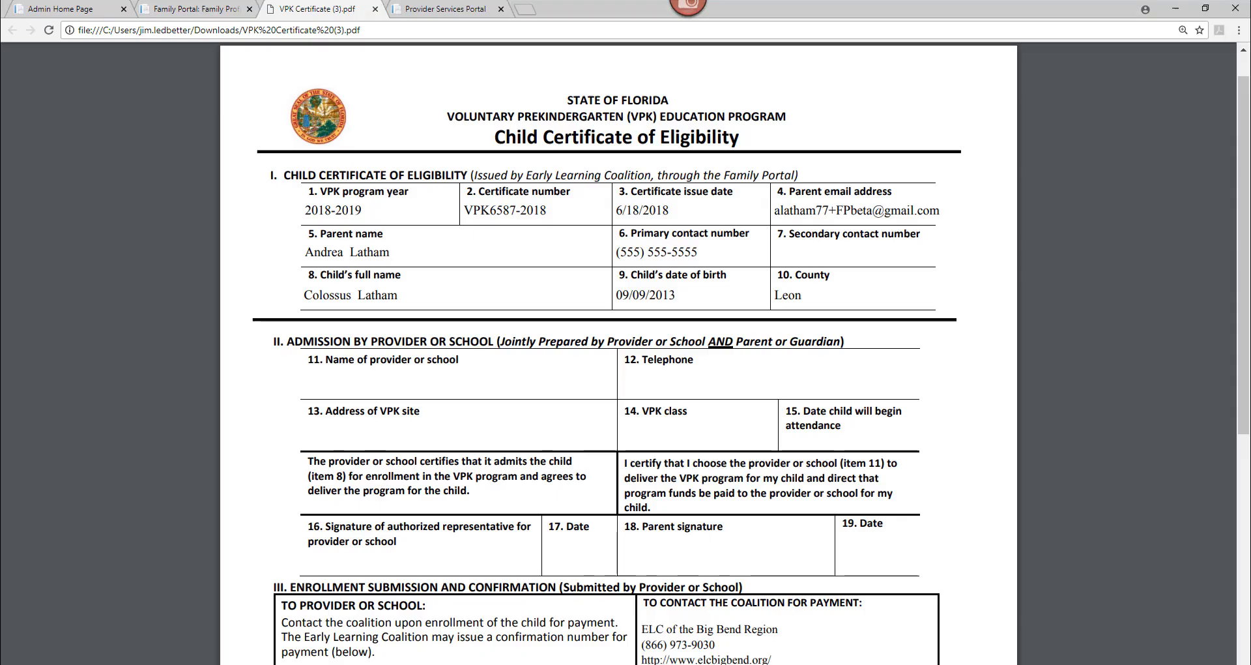
{"action": "left_click_drag", "start_coordinate": [552, 213], "coordinate": [470, 212]}
{"action": "key", "text": "ctrl+c"}
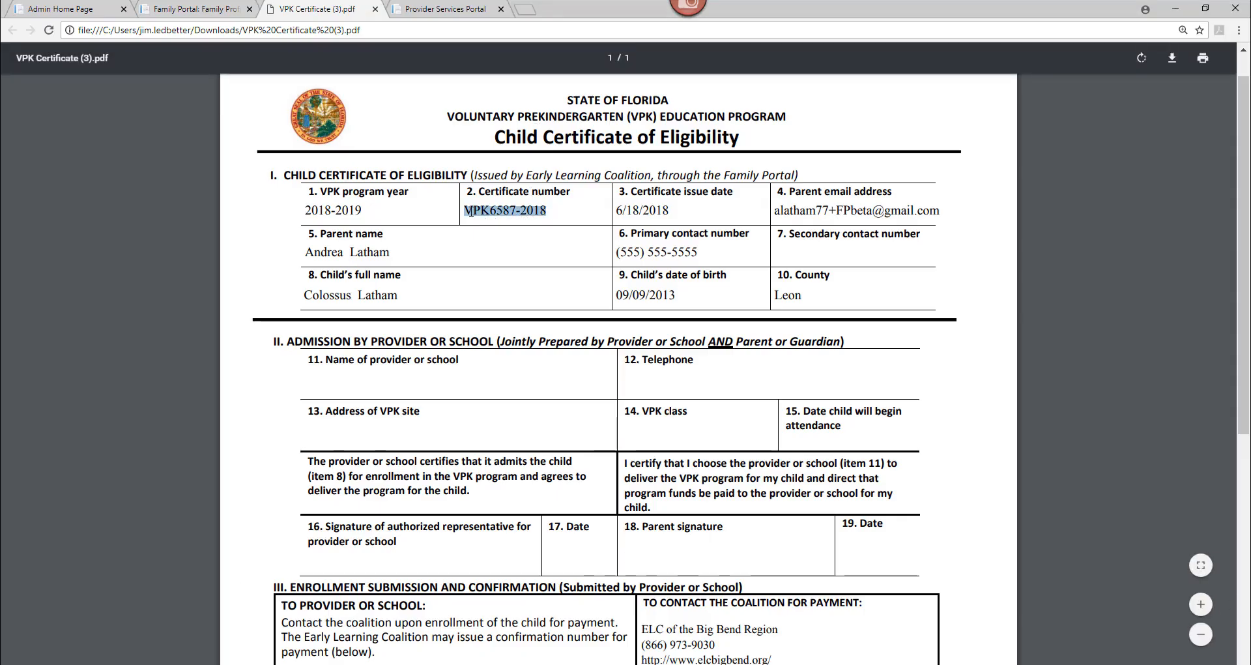
{"action": "right_click", "coordinate": [480, 215]}
{"action": "left_click", "coordinate": [492, 227]}
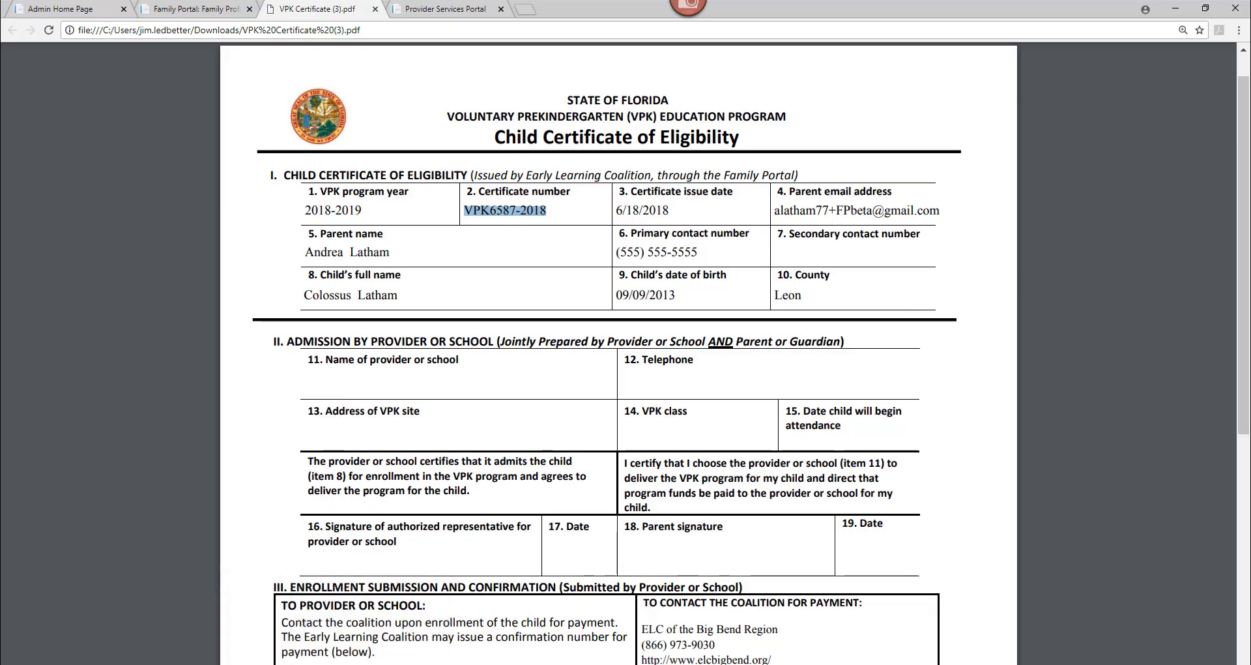
{"action": "left_click", "coordinate": [367, 663]}
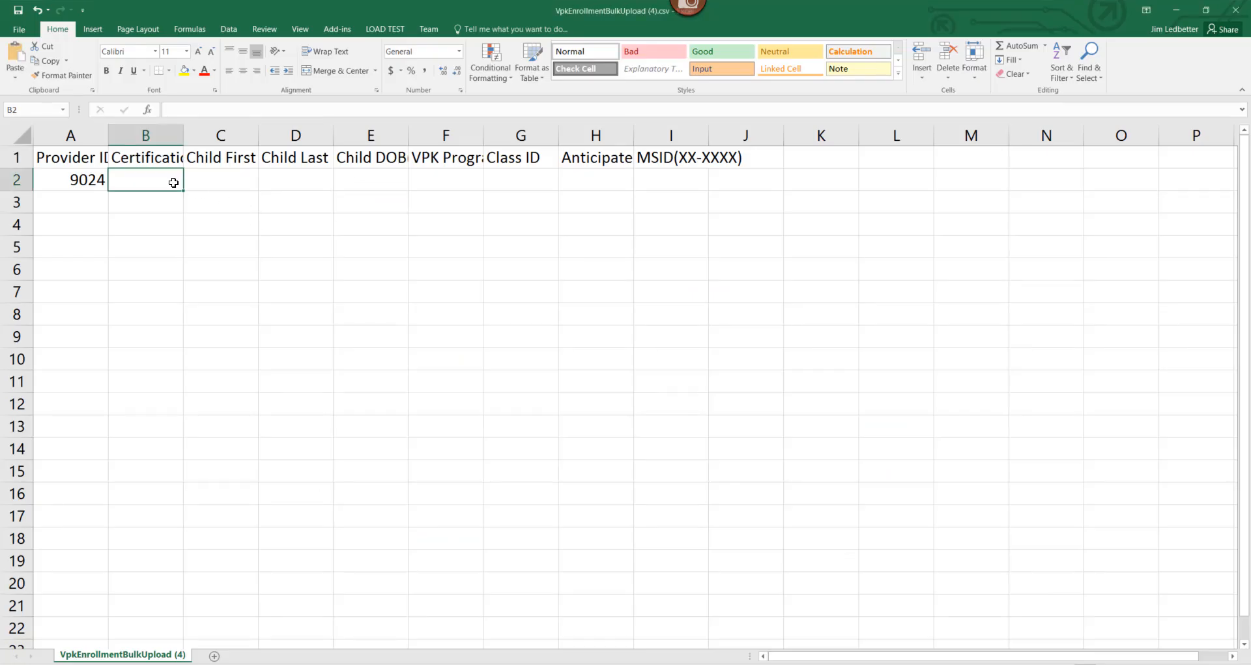
{"action": "key", "text": "ctrl+v"}
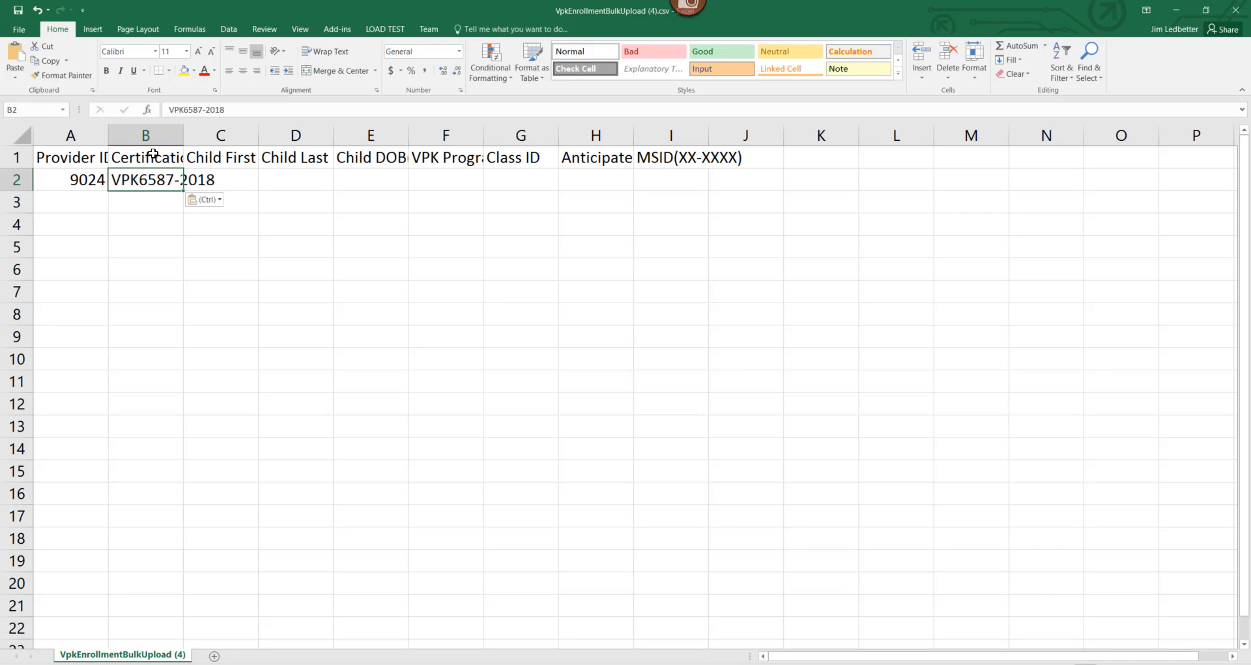
- Autofit all column widths in the sheet to their contents and select the Child First Name cell in row 2
{"action": "left_click", "coordinate": [21, 137]}
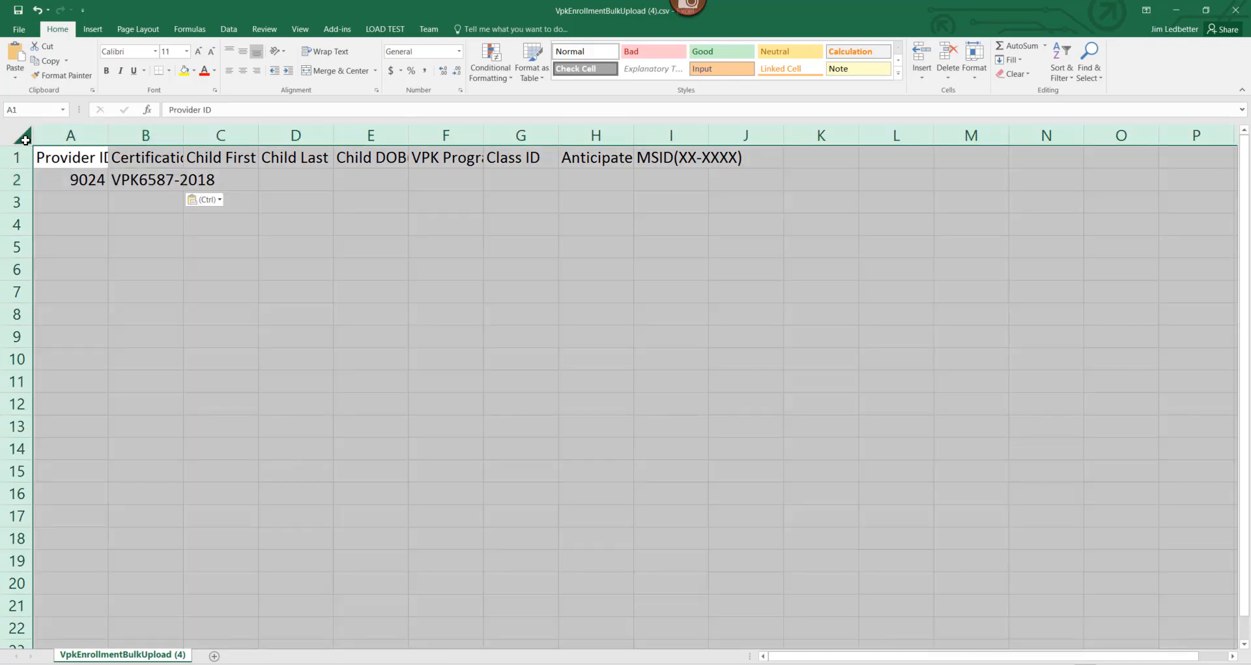
{"action": "double_click", "coordinate": [107, 135]}
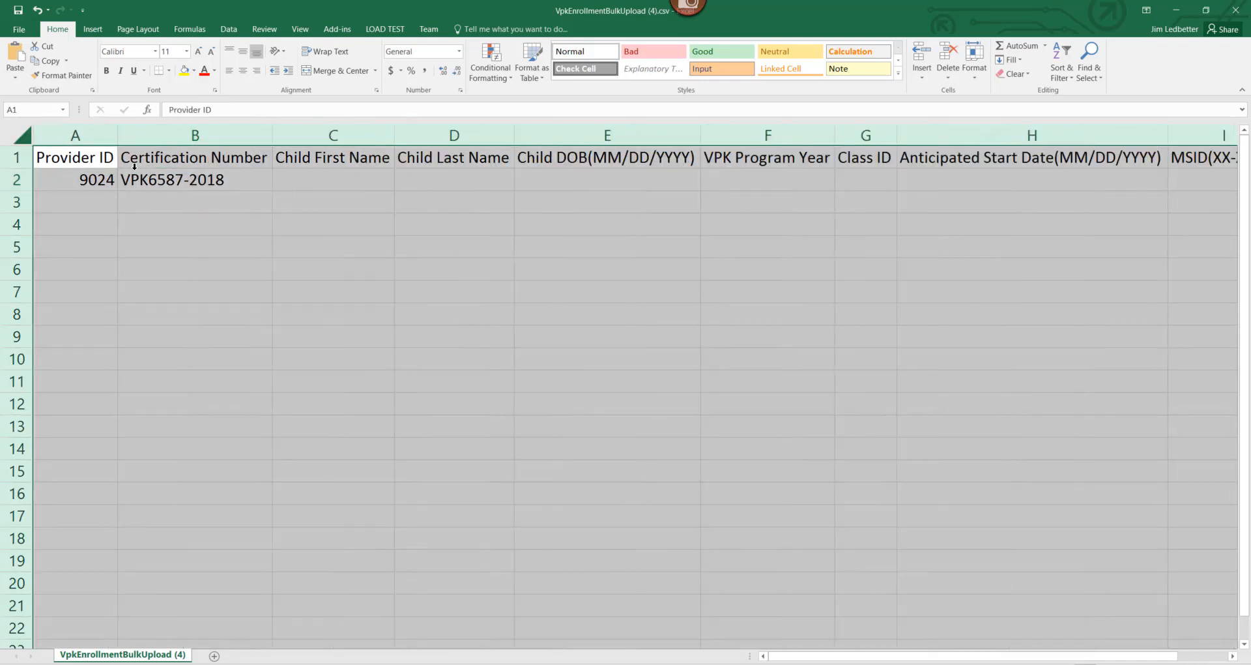
{"action": "key", "text": "Down"}
{"action": "key", "text": "Right"}
{"action": "key", "text": "Right"}
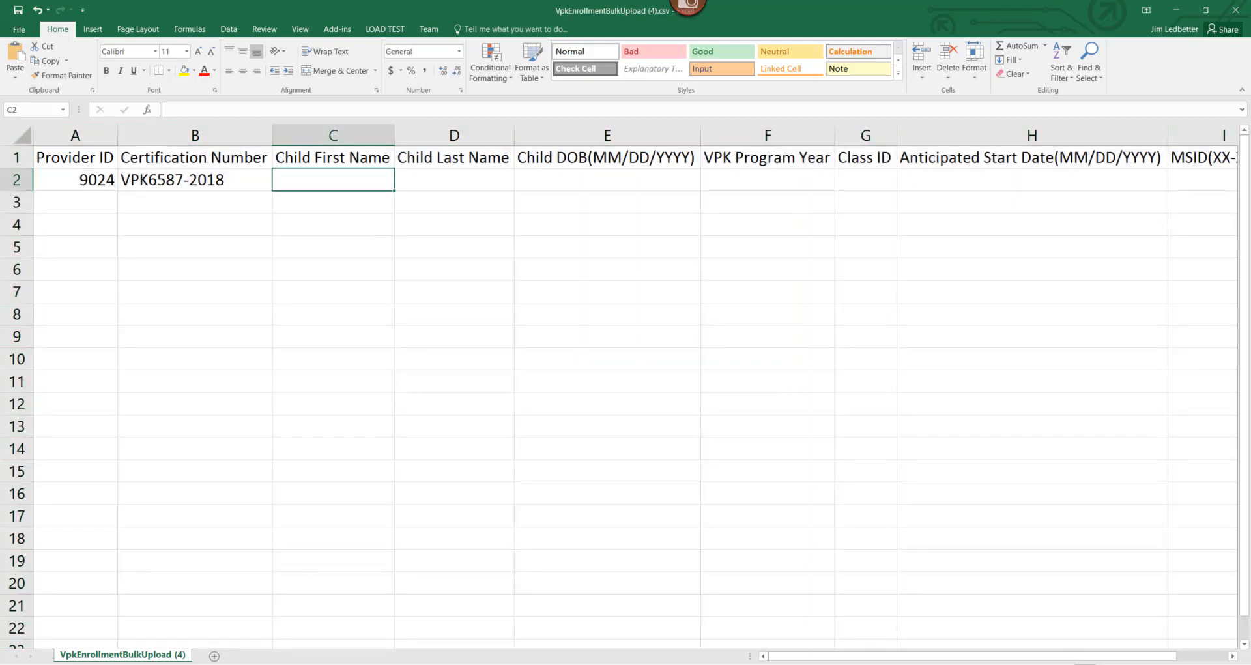
- Copy the child's first name from the eligibility certificate into cell C2 of the Excel template and enter the child's last name in D2
{"action": "key", "text": "alt+Tab"}
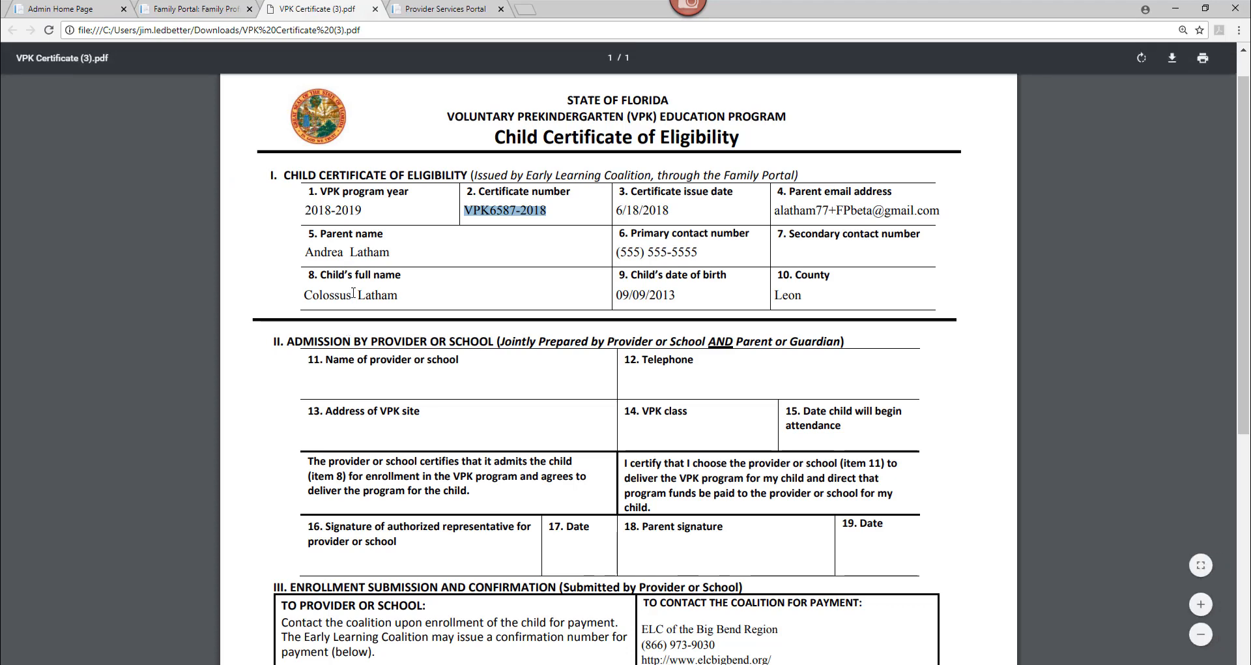
{"action": "left_click_drag", "start_coordinate": [352, 298], "coordinate": [310, 295]}
{"action": "right_click", "coordinate": [310, 295]}
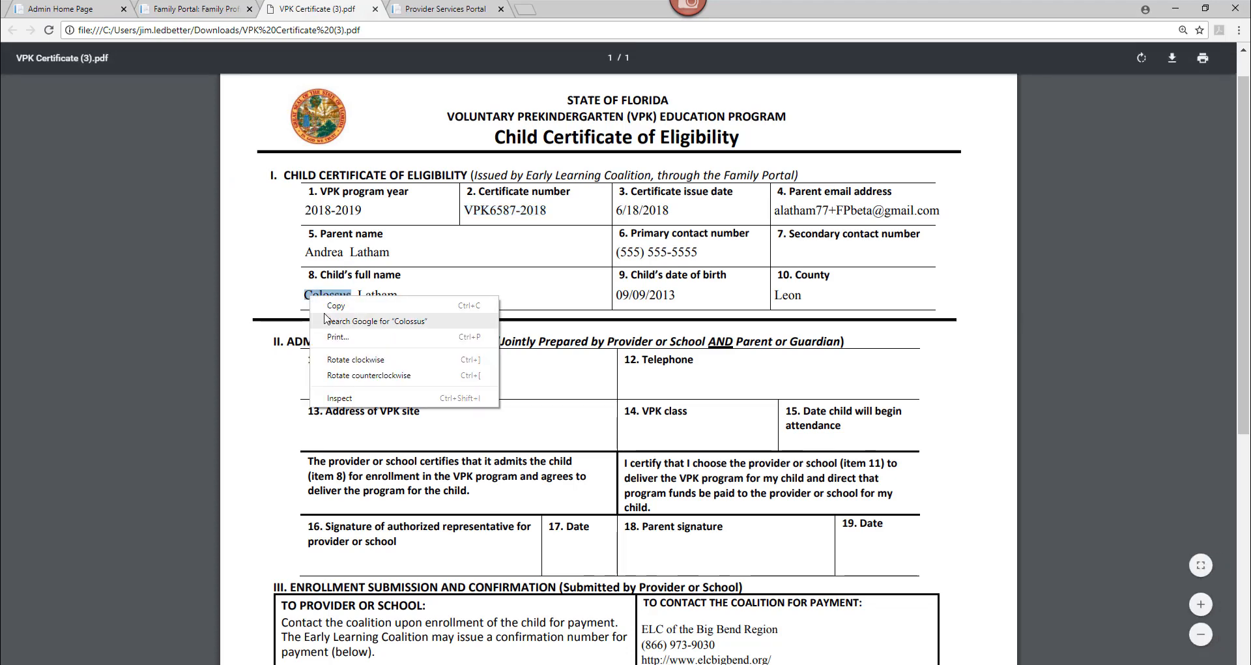
{"action": "left_click", "coordinate": [345, 306]}
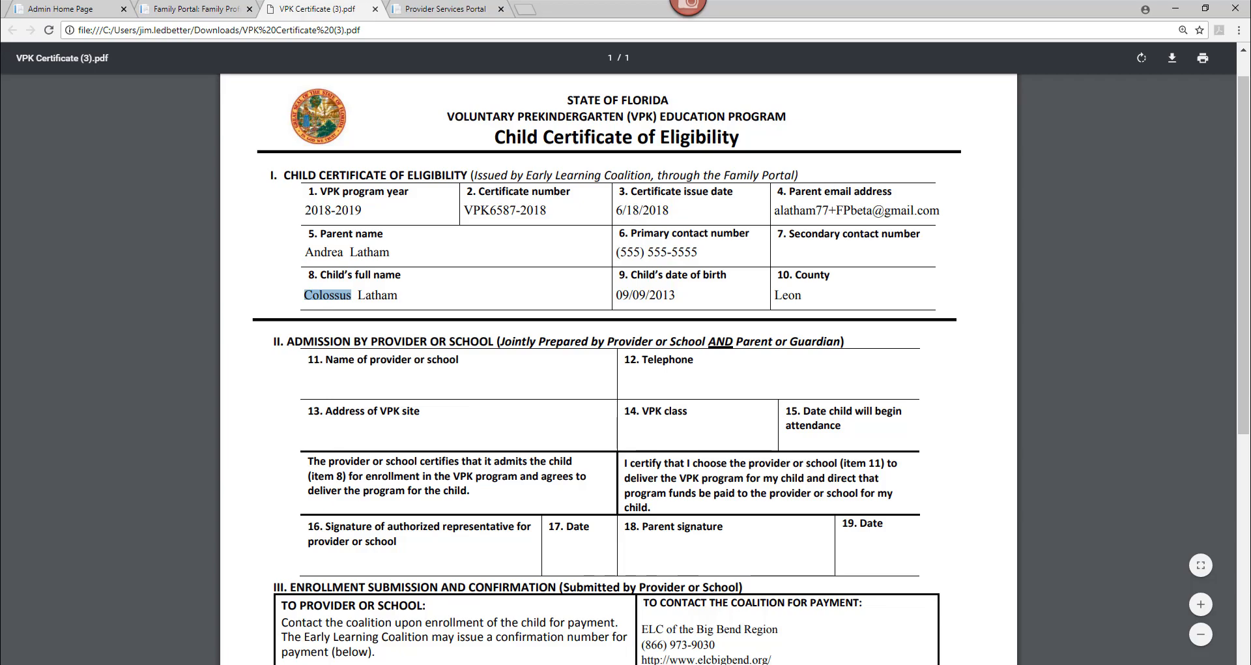
{"action": "key", "text": "alt+Tab"}
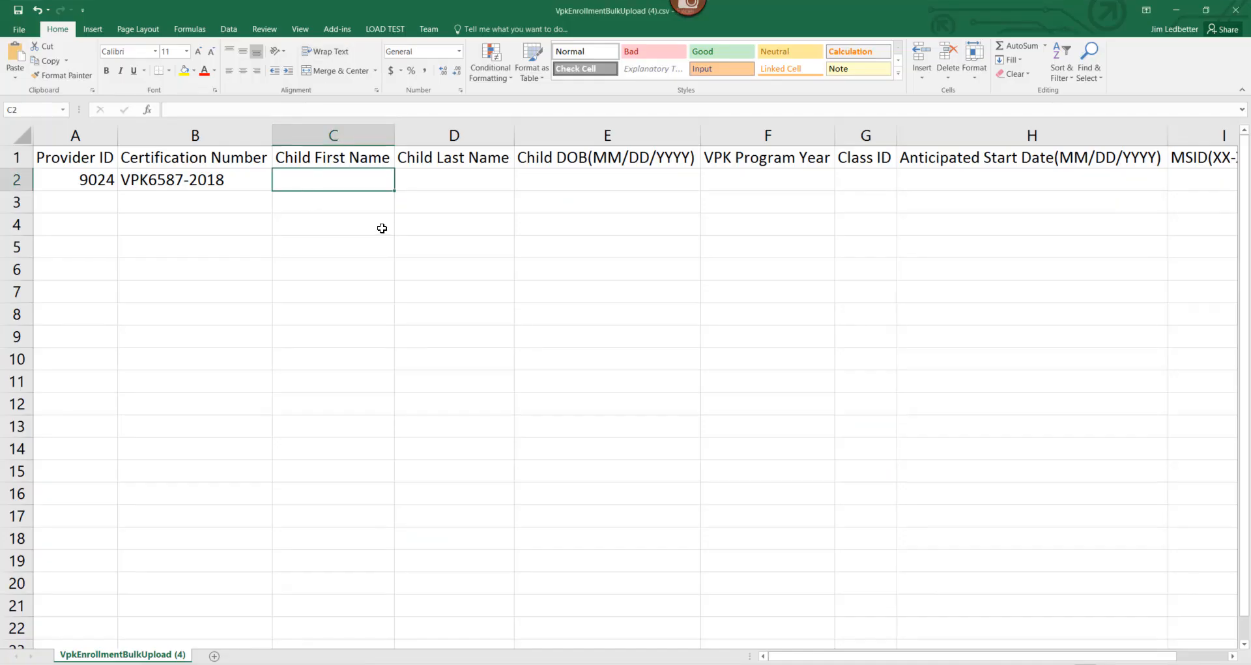
{"action": "key", "text": "ctrl+v"}
{"action": "left_click", "coordinate": [443, 175]}
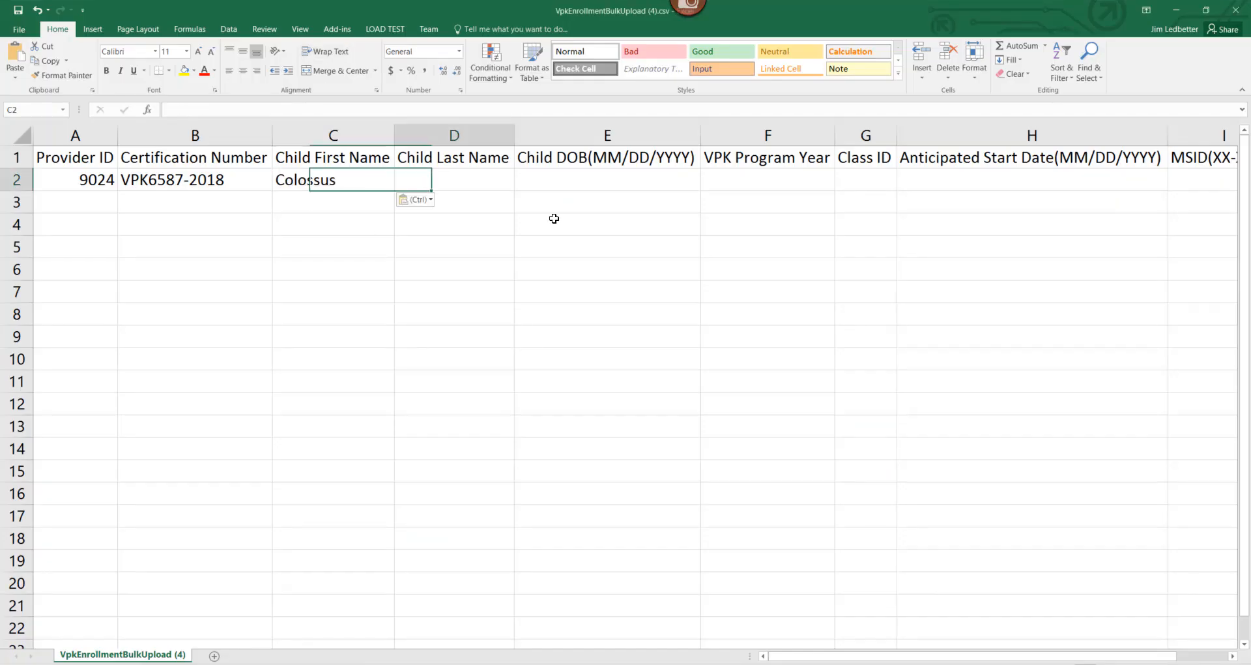
{"action": "type", "text": "Latham"}
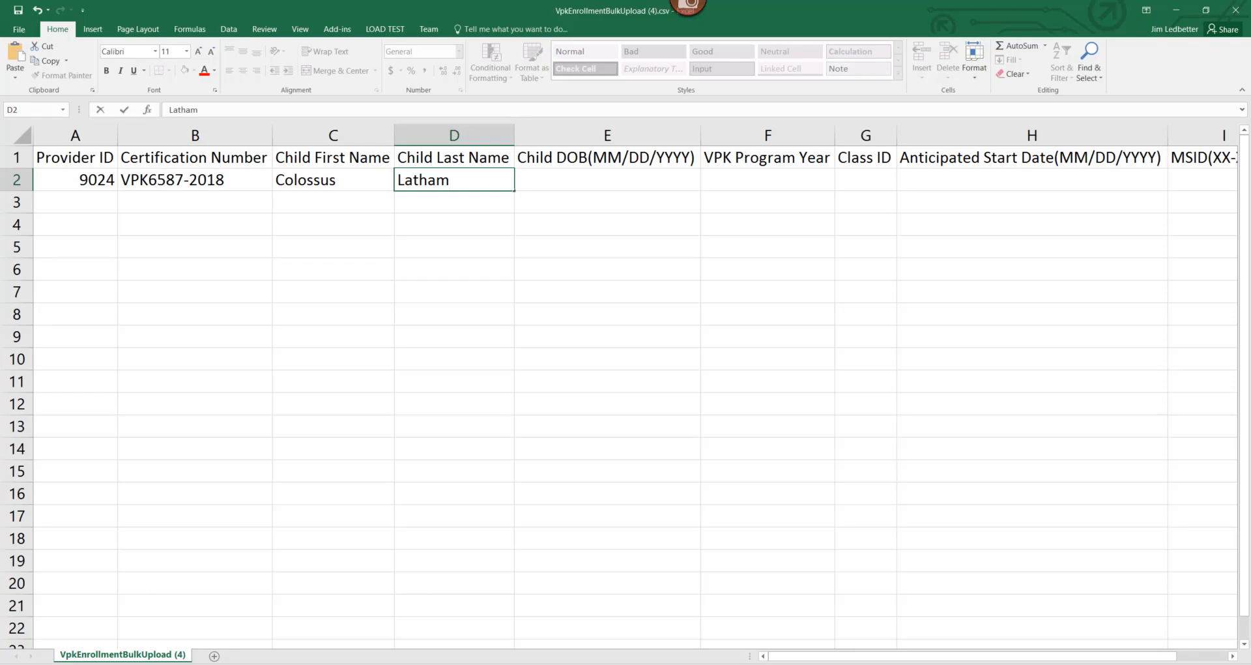
- Copy the child's date of birth from the eligibility certificate into the Child DOB cell E2 of the Excel template
{"action": "key", "text": "alt+Tab"}
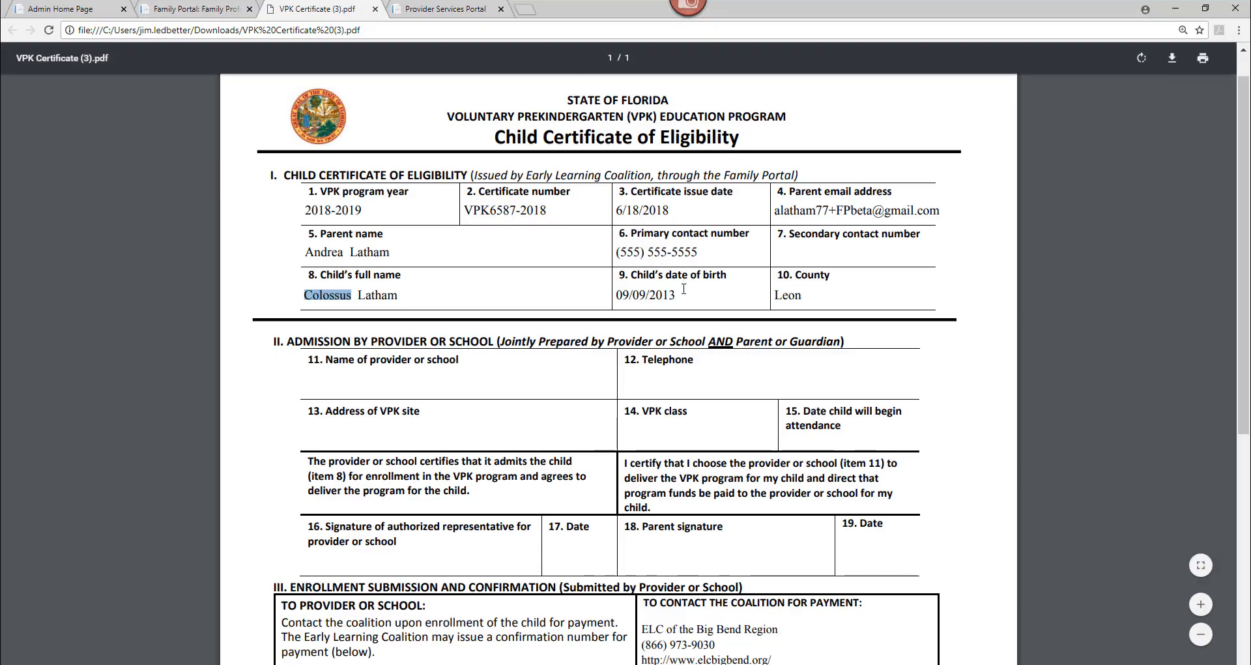
{"action": "left_click_drag", "start_coordinate": [675, 294], "coordinate": [615, 295]}
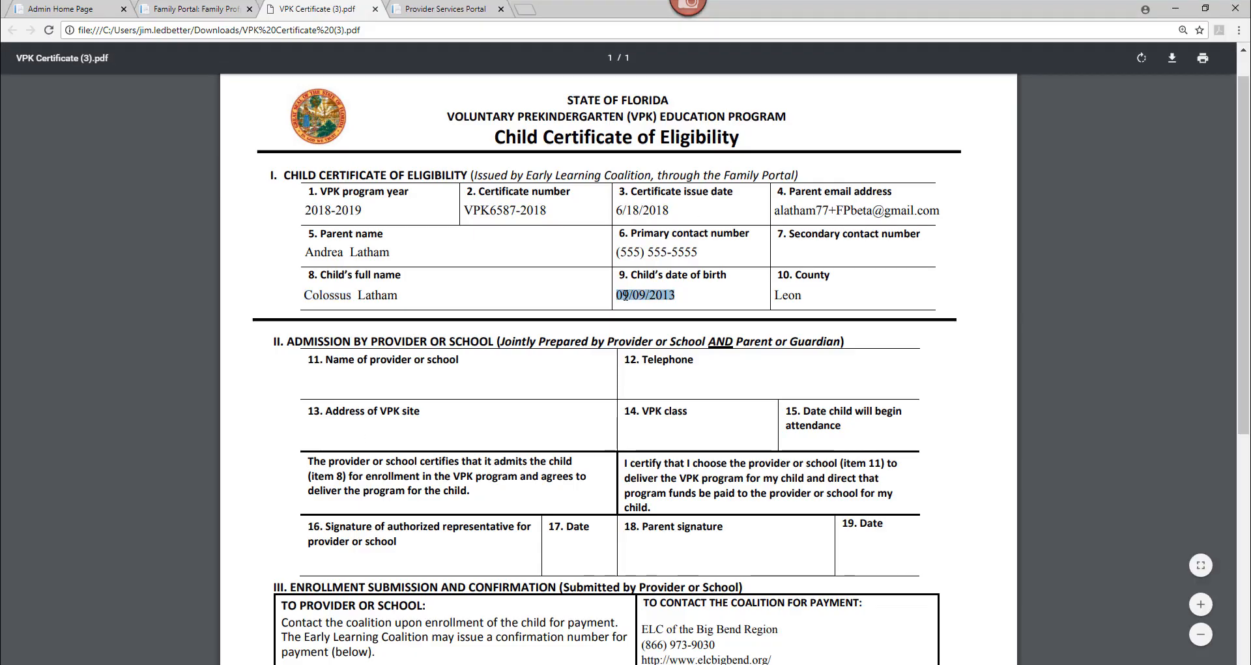
{"action": "right_click", "coordinate": [625, 294]}
{"action": "left_click", "coordinate": [648, 304]}
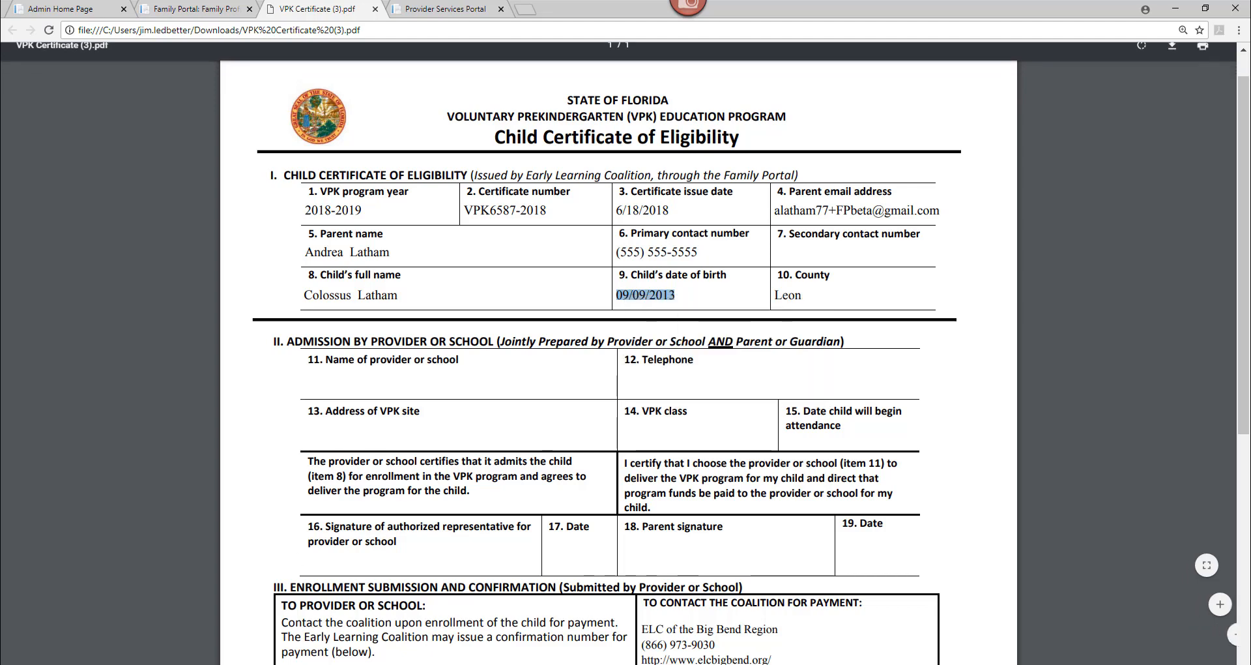
{"action": "key", "text": "alt+Tab"}
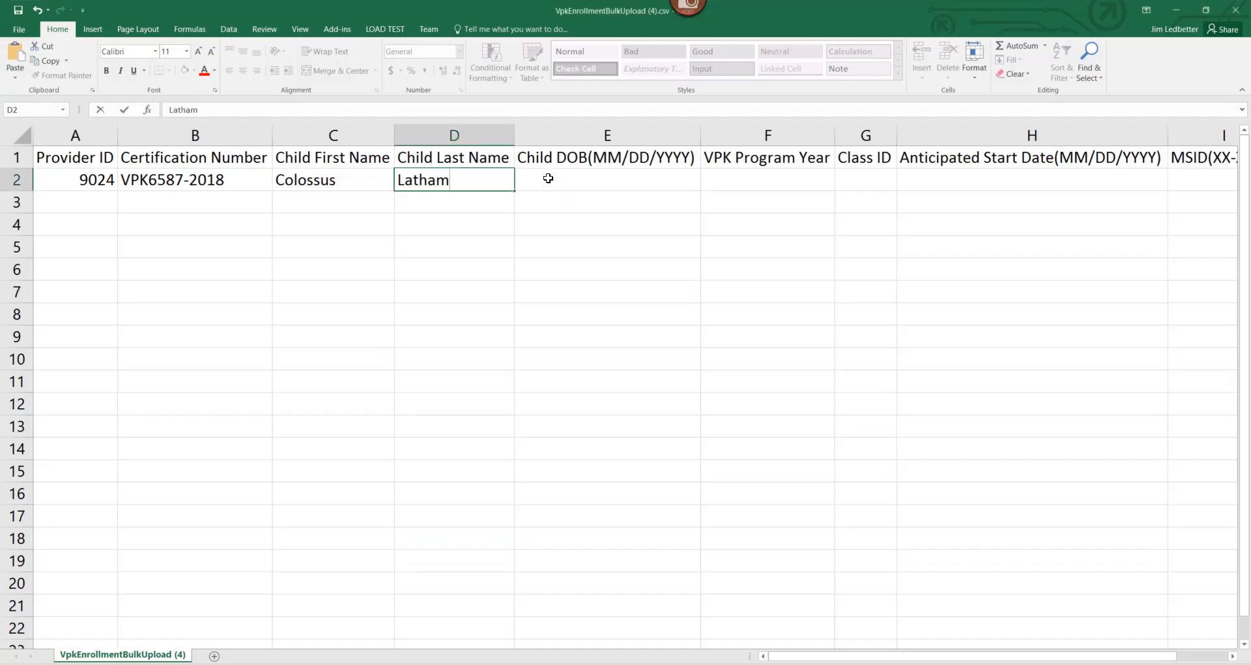
{"action": "left_click", "coordinate": [545, 174]}
{"action": "key", "text": "ctrl+v"}
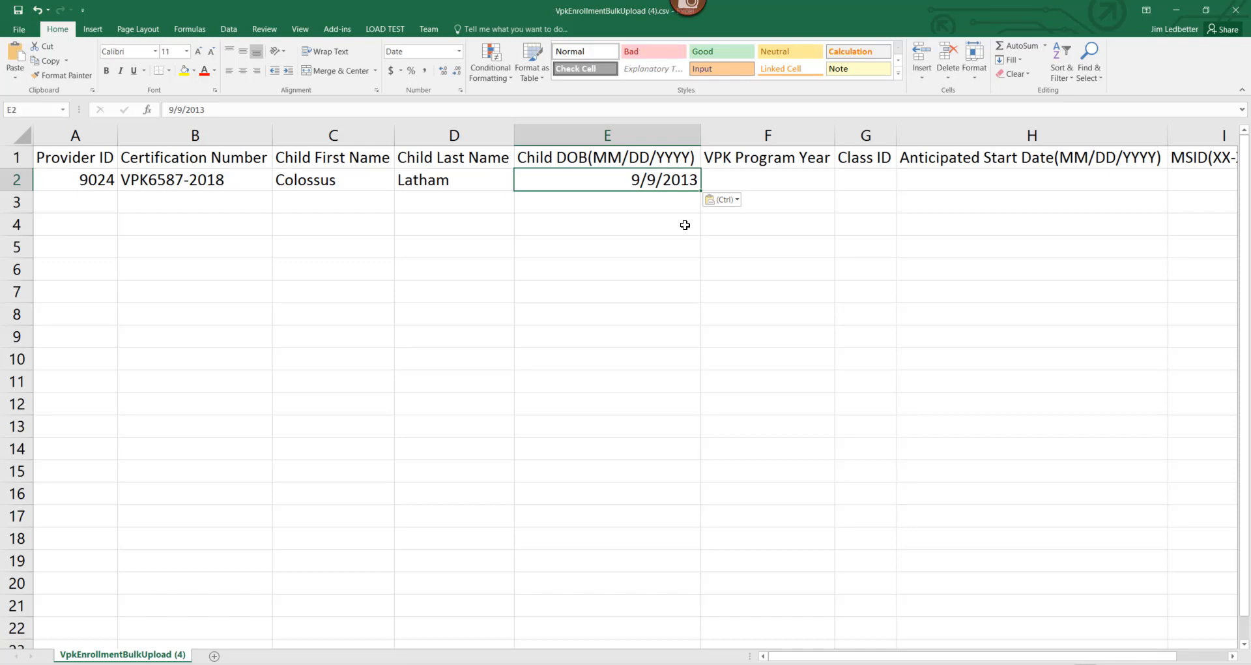
- Check the VPK program year on the eligibility certificate and enter its starting year, 2018, in cell F2 of the Excel template
{"action": "key", "text": "Tab"}
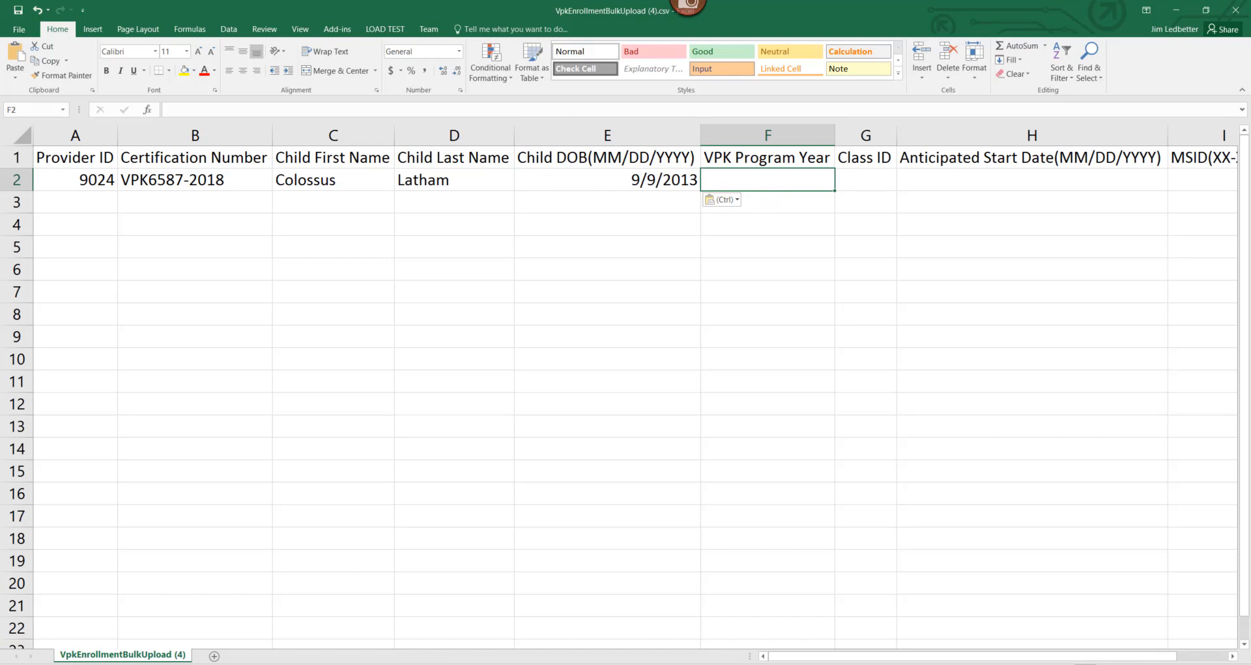
{"action": "key", "text": "alt+Tab"}
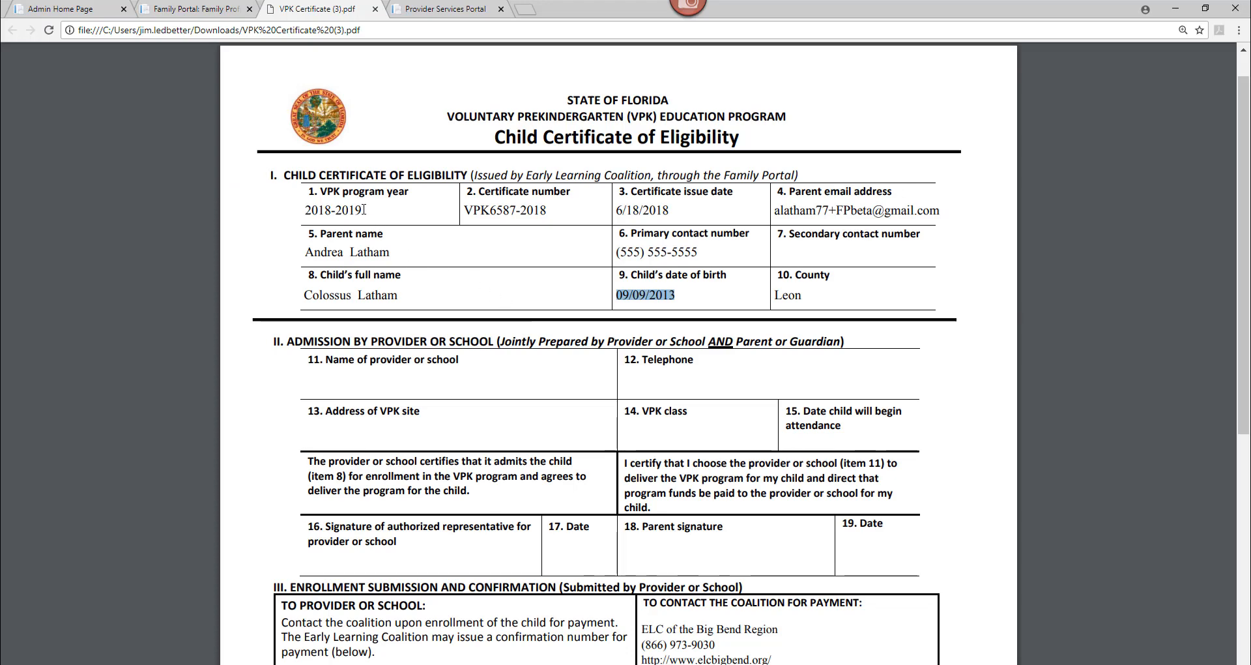
{"action": "left_click_drag", "start_coordinate": [364, 209], "coordinate": [301, 210]}
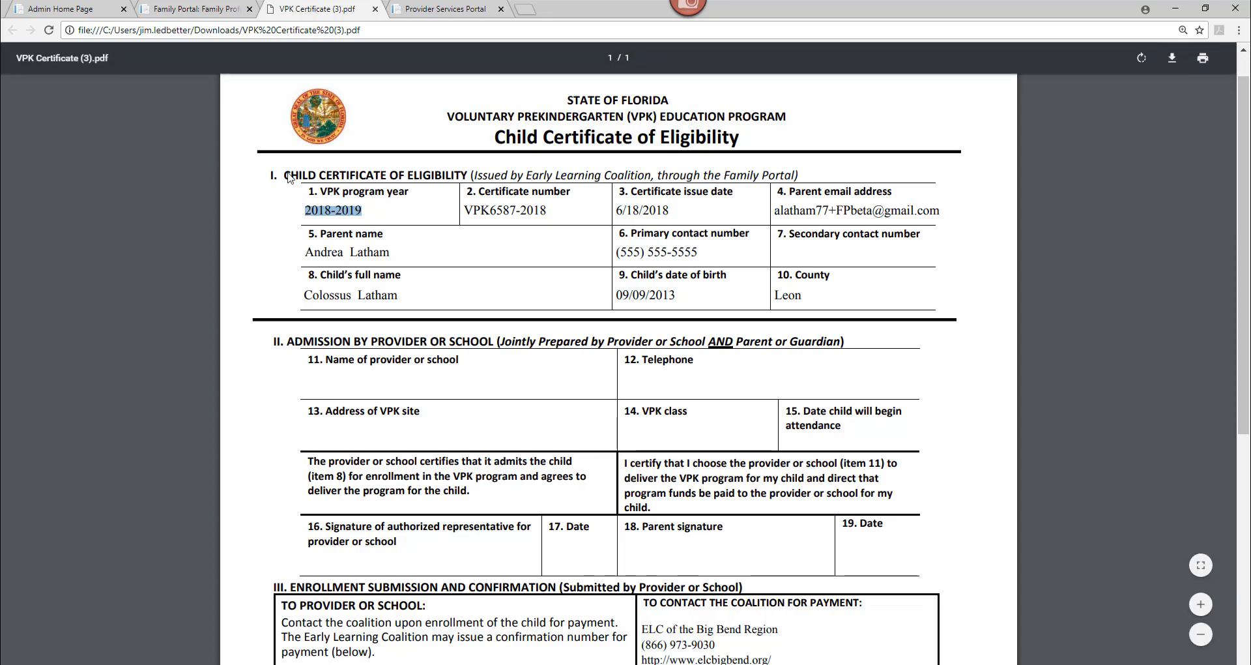
{"action": "key", "text": "alt+Tab"}
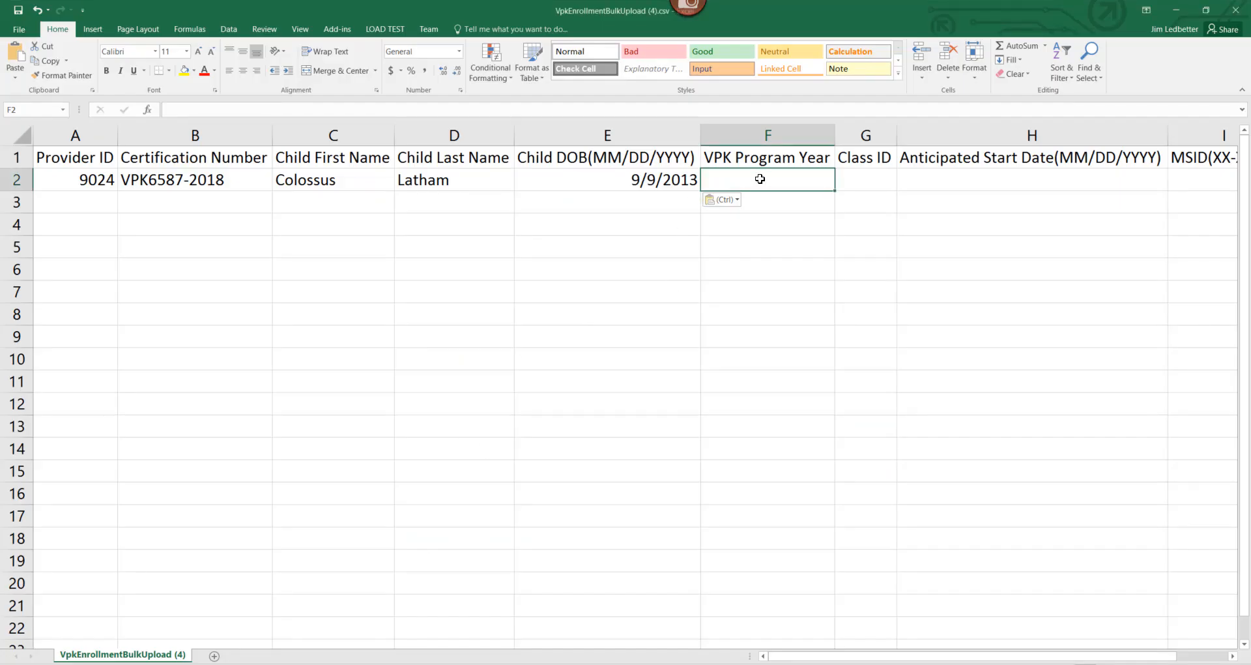
{"action": "type", "text": "2018"}
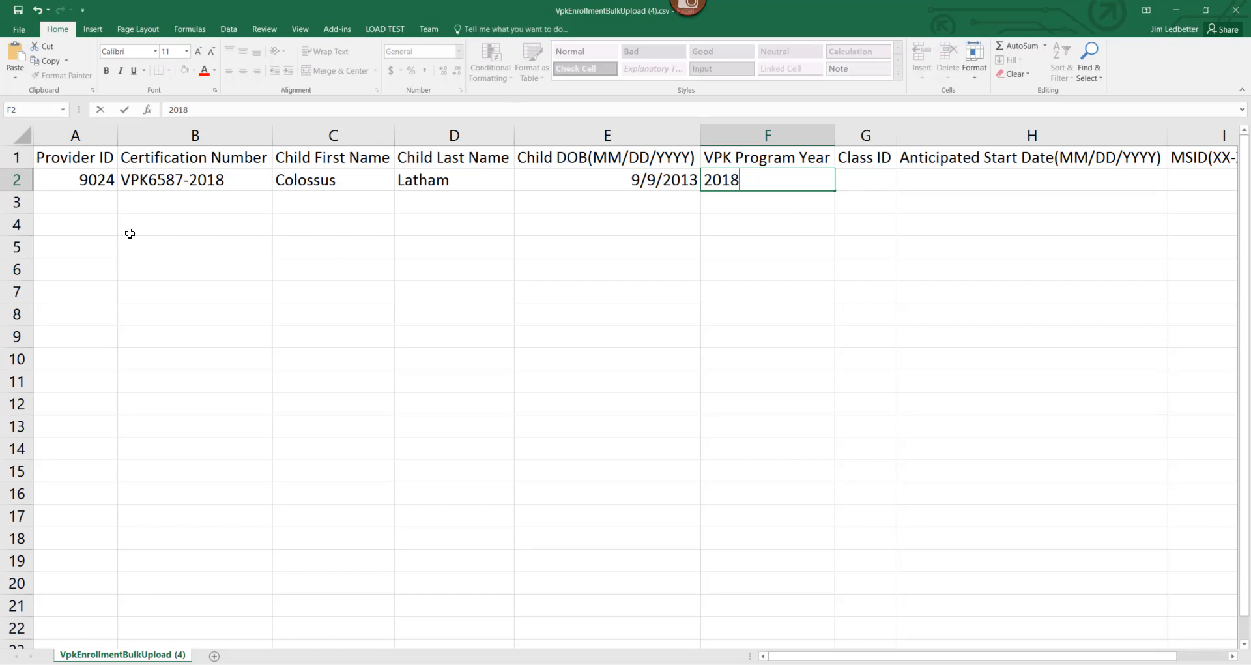
{"action": "left_click", "coordinate": [217, 196]}
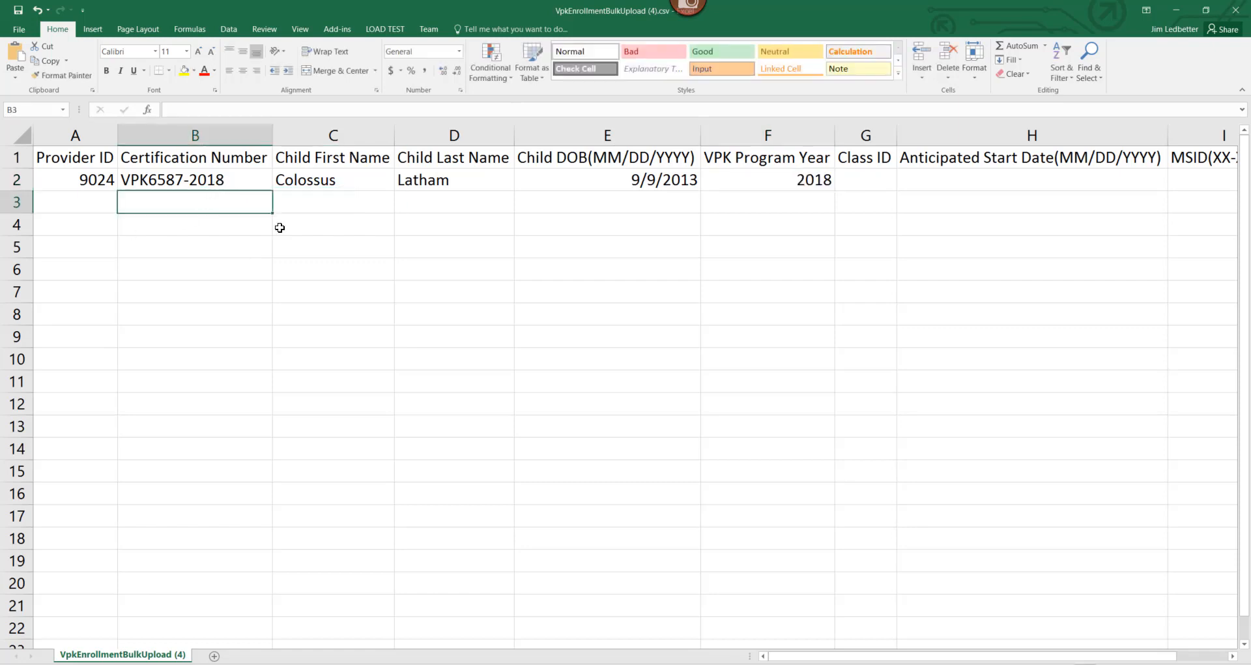
- Compare the year suffix of the certification number in B2 with the VPK Program Year in F2
{"action": "left_click", "coordinate": [220, 178]}
{"action": "left_click_drag", "start_coordinate": [206, 110], "coordinate": [225, 110]}
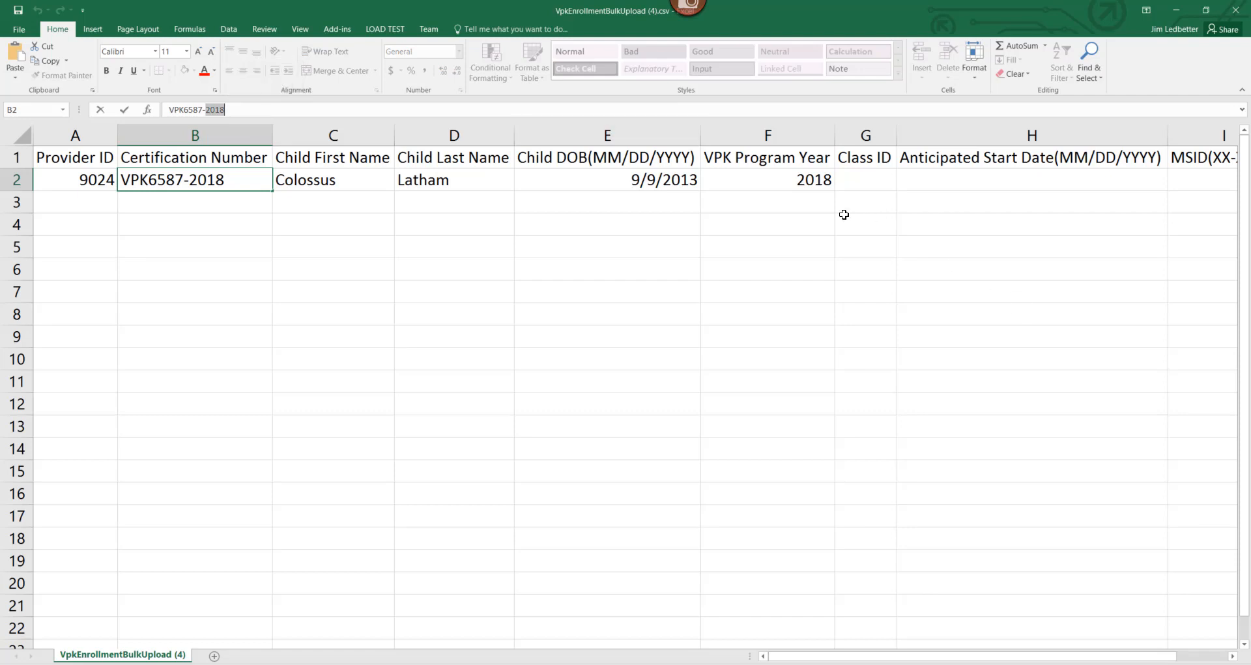
{"action": "left_click", "coordinate": [812, 182]}
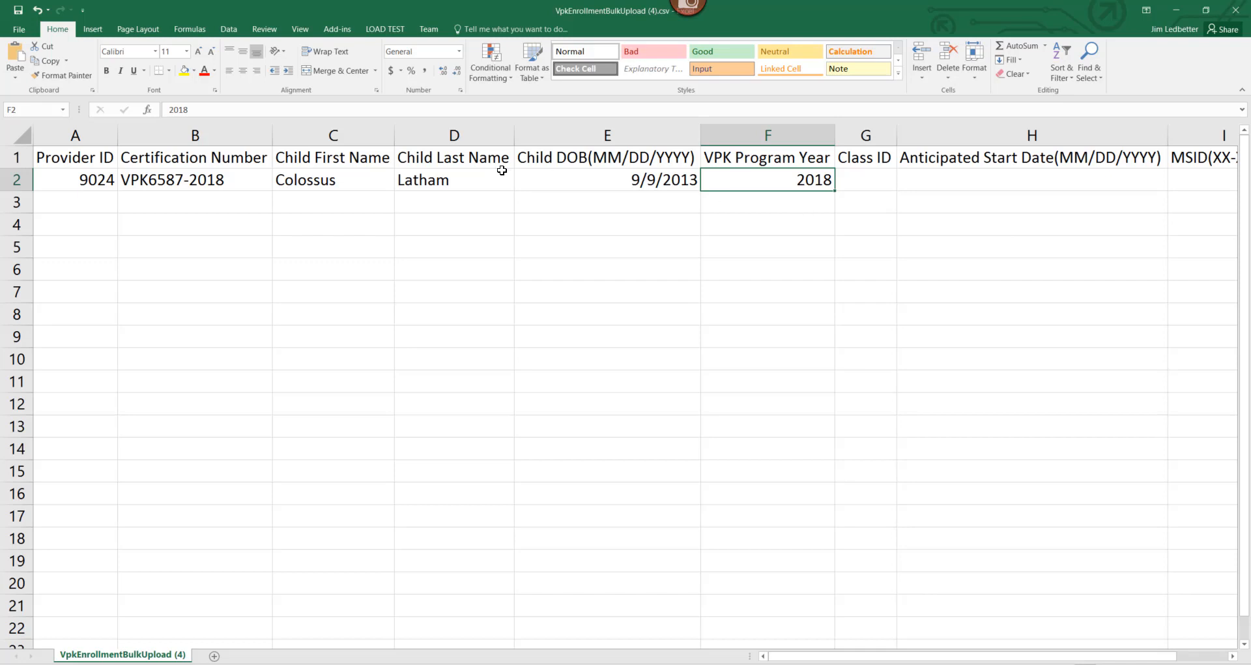
{"action": "left_click", "coordinate": [202, 183]}
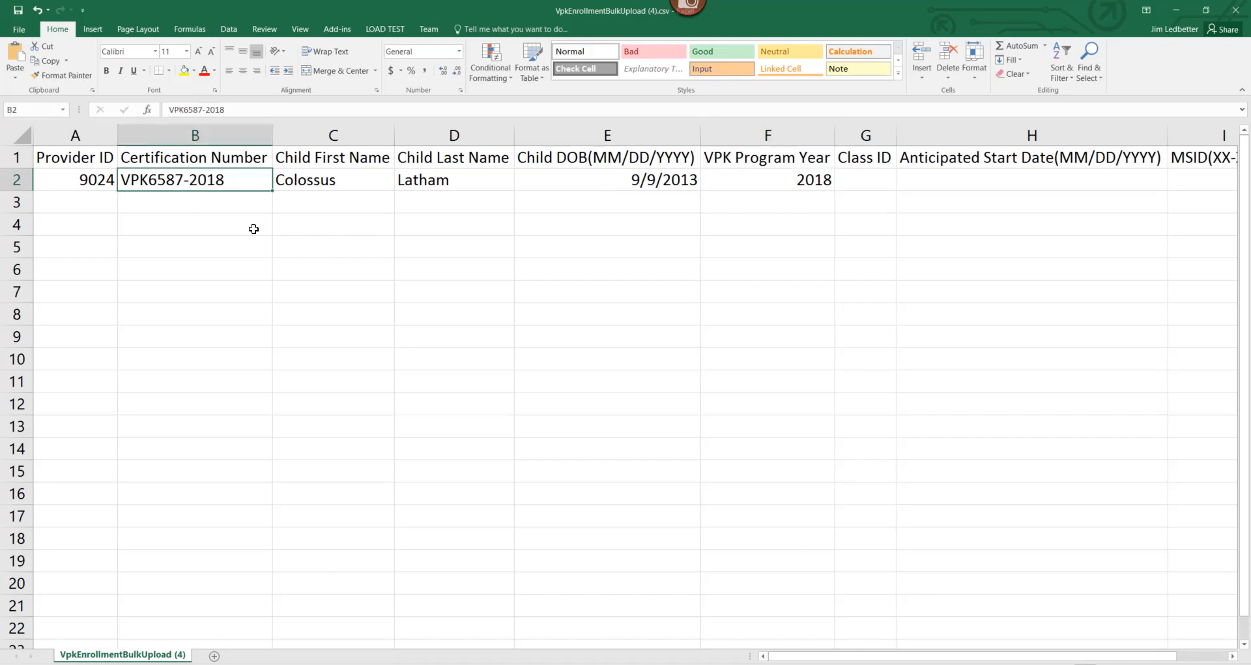
{"action": "left_click", "coordinate": [770, 188]}
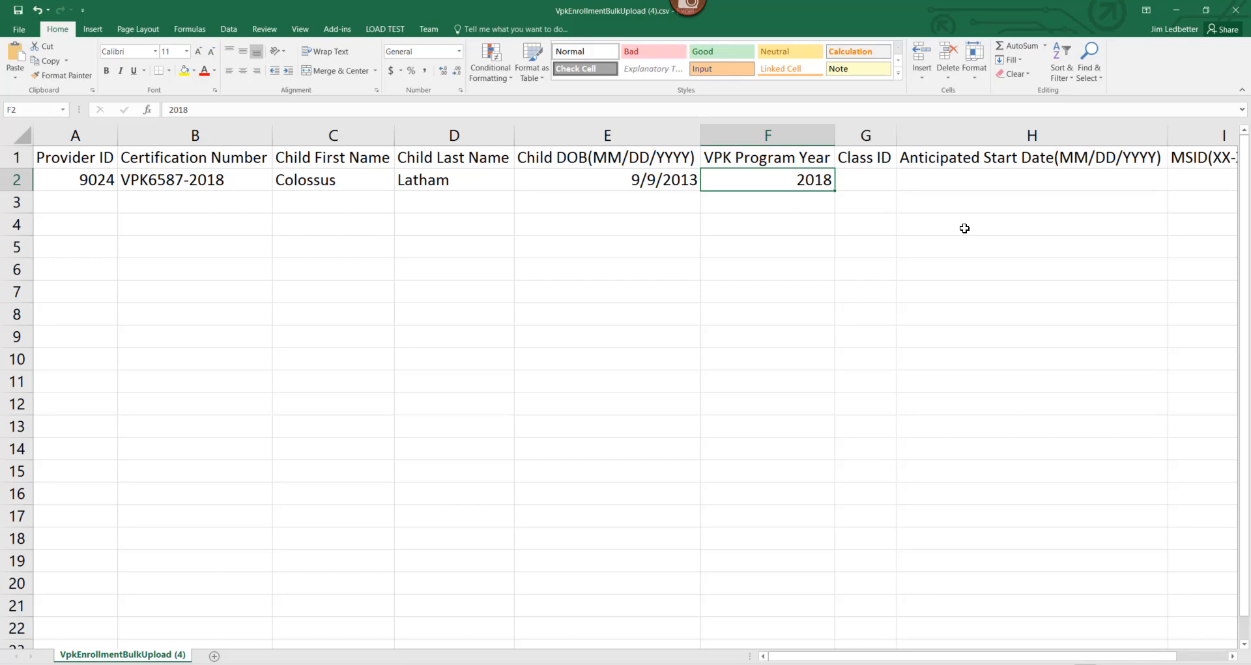
{"action": "left_click", "coordinate": [186, 185]}
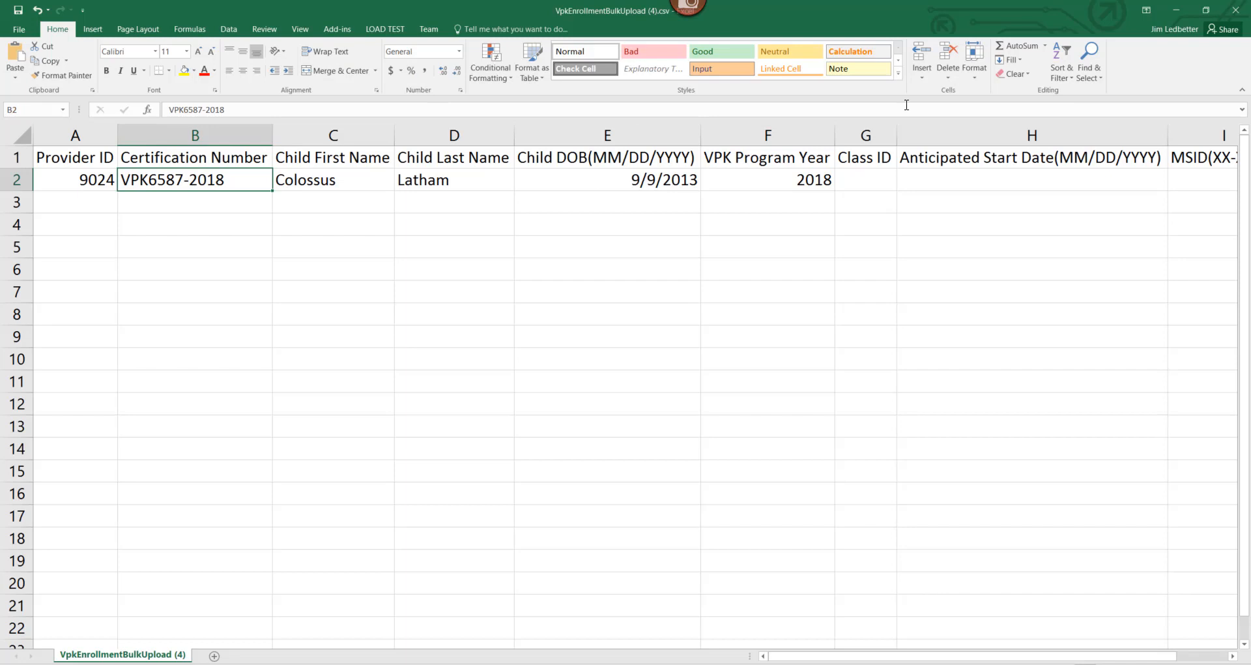
{"action": "left_click", "coordinate": [800, 182]}
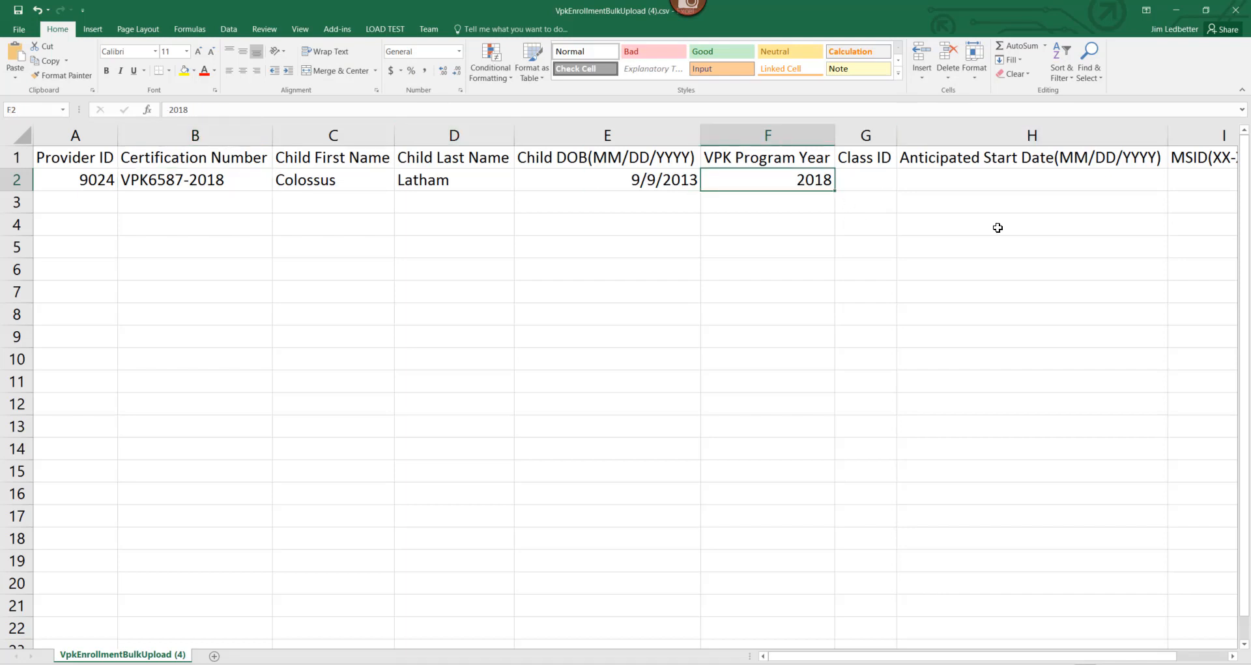
- Select the Class ID cell in row 2, switch to the Provider Portal, and open the VPK enrollment management page
{"action": "key", "text": "Right"}
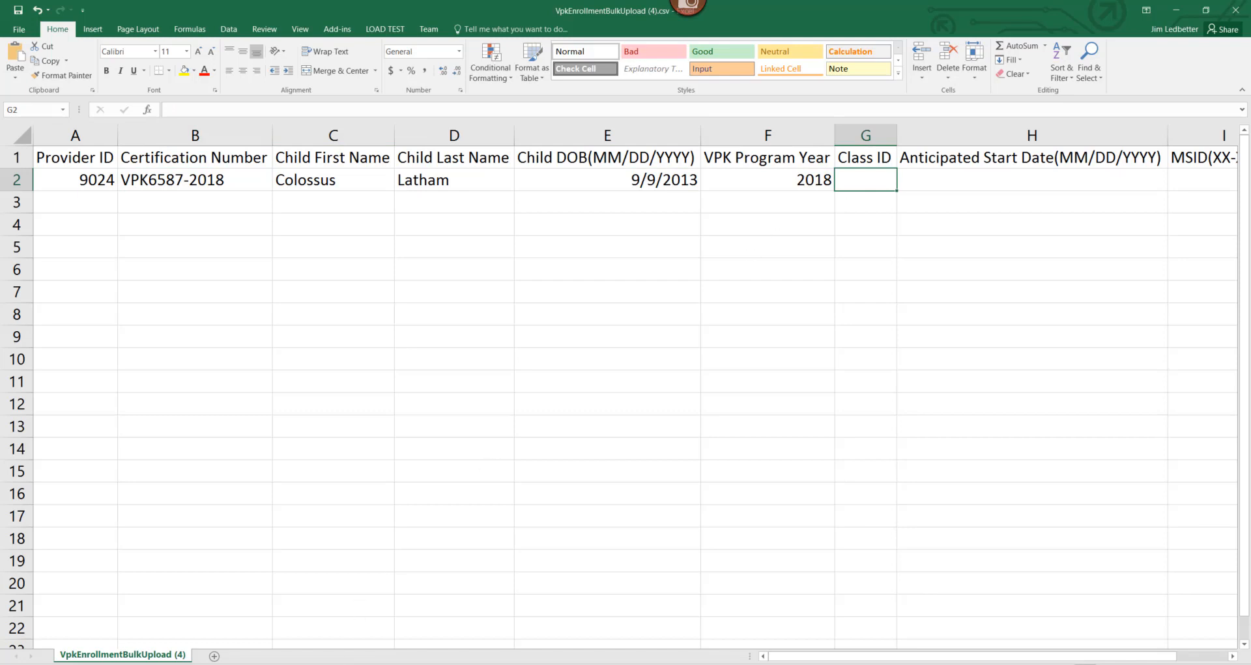
{"action": "key", "text": "alt+Tab"}
{"action": "left_click", "coordinate": [297, 154]}
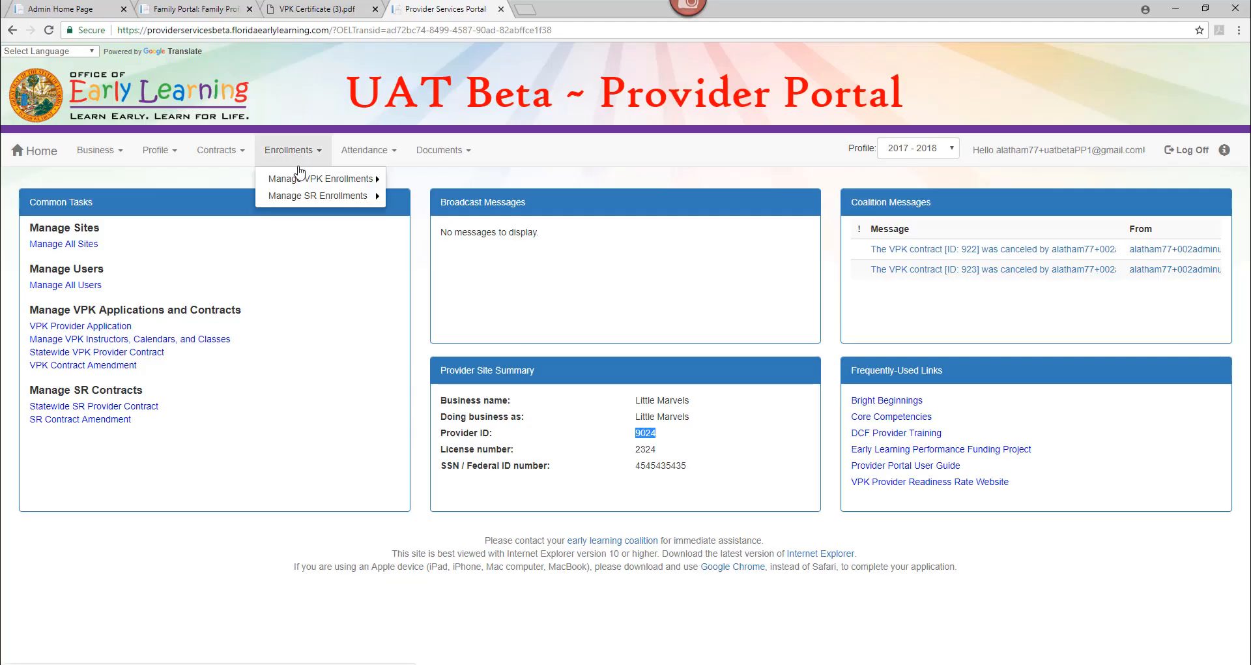
{"action": "left_click", "coordinate": [300, 178]}
{"action": "left_click", "coordinate": [436, 182]}
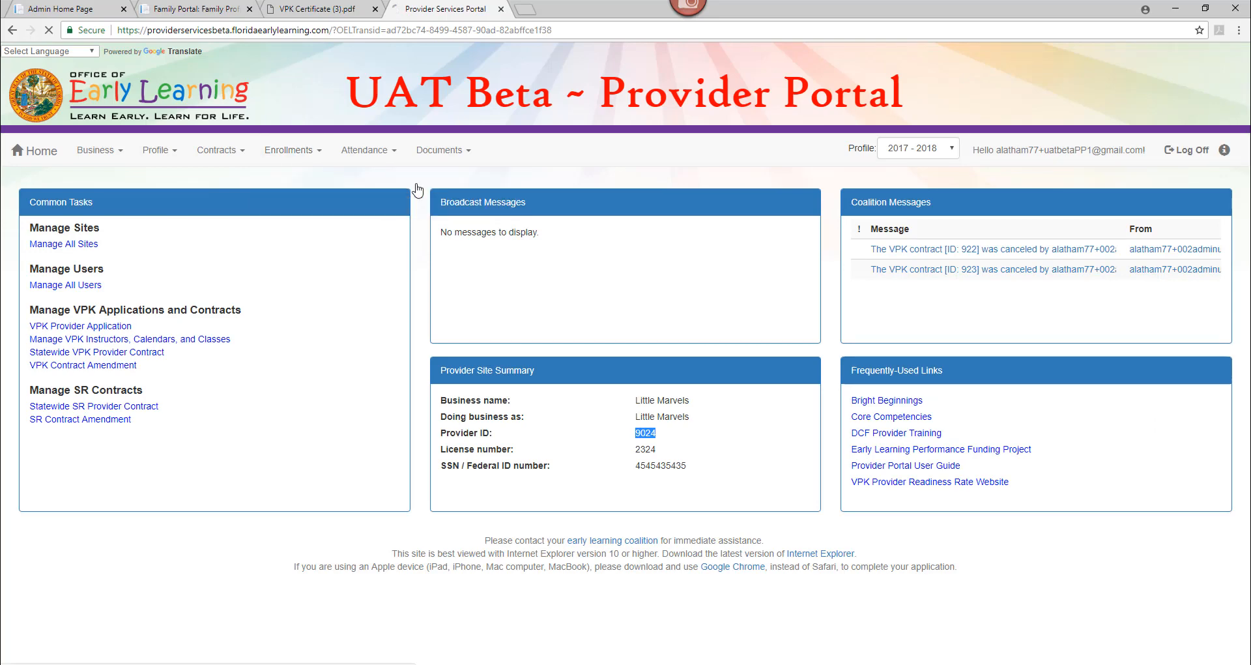
- Choose program year 2018-2019, session School-year (540 hours), and class AF18 - X-Men for the VPK enrollment
{"action": "left_click", "coordinate": [163, 281]}
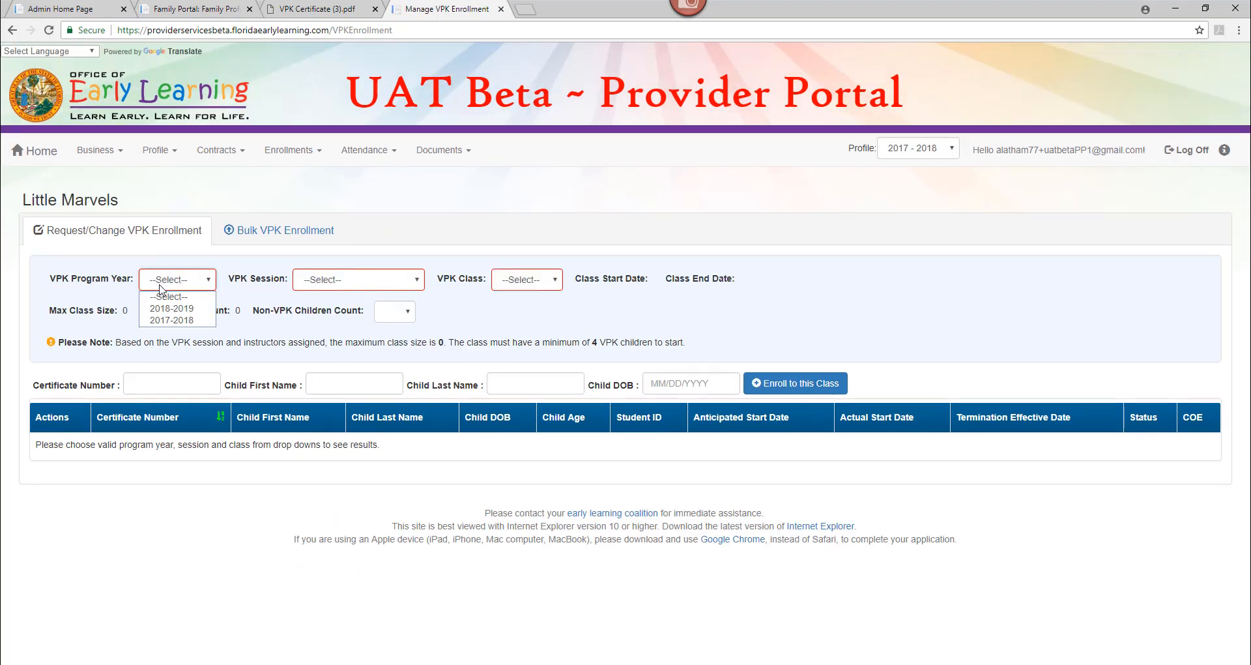
{"action": "left_click", "coordinate": [163, 308]}
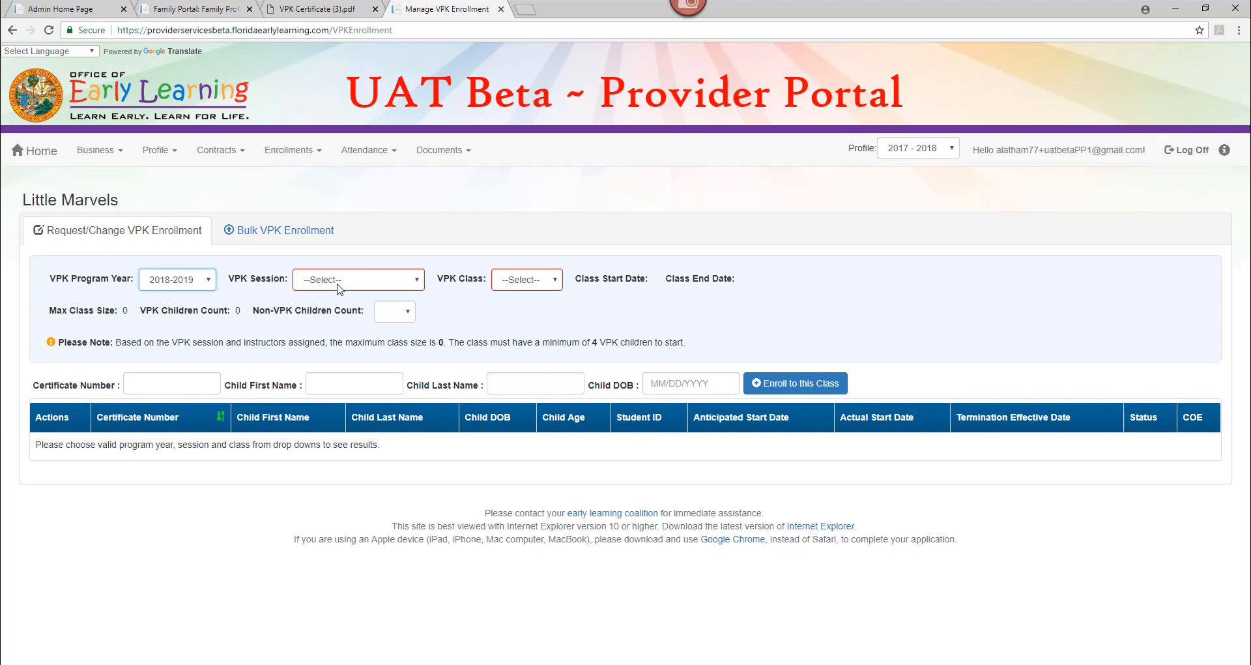
{"action": "left_click", "coordinate": [337, 283]}
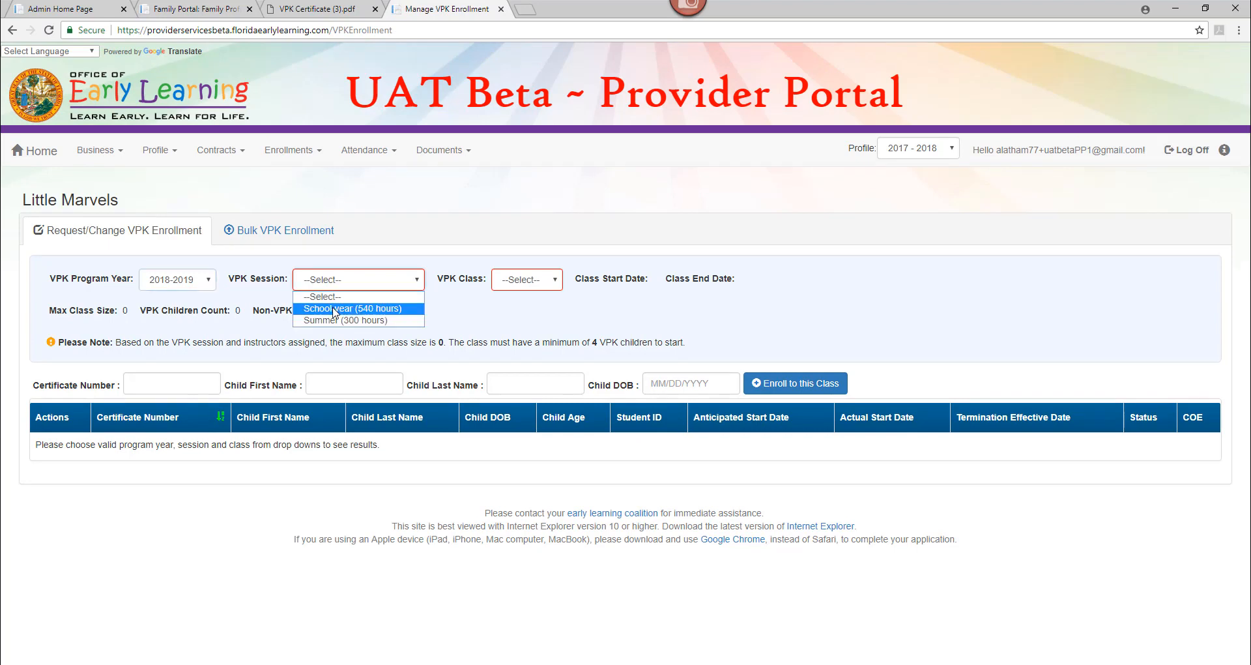
{"action": "left_click", "coordinate": [334, 306]}
{"action": "left_click", "coordinate": [535, 280]}
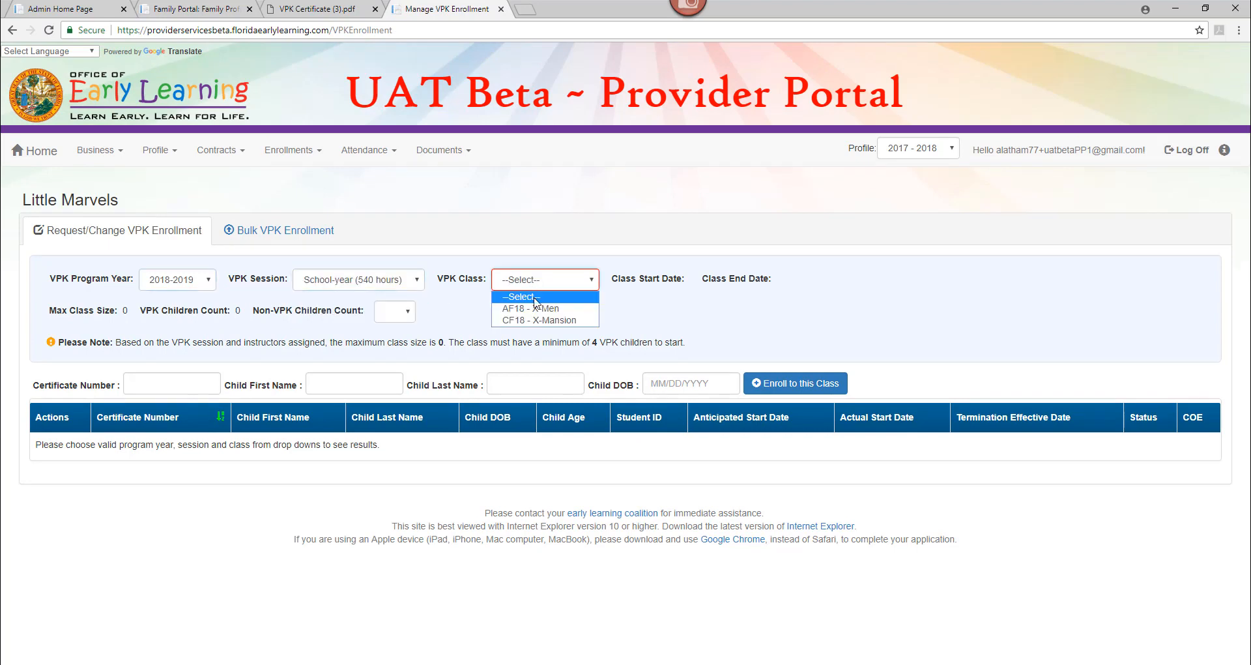
{"action": "left_click", "coordinate": [536, 312]}
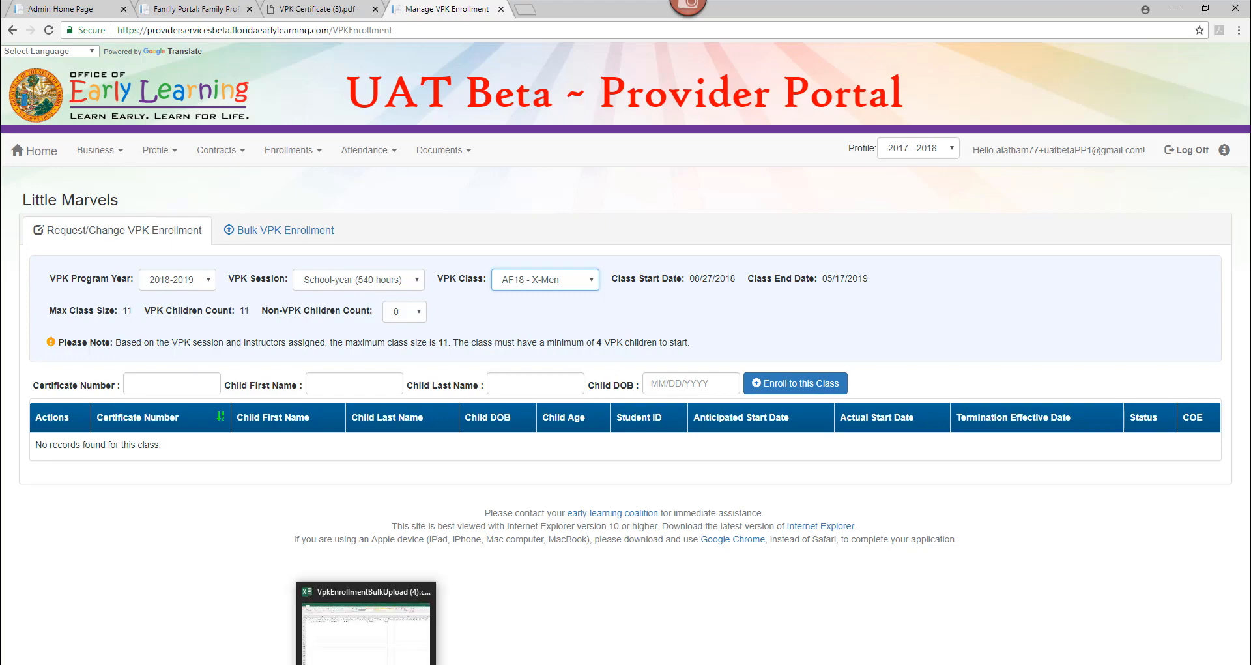
- Return to the Excel template and enter AF18 as the Class ID in cell G2
{"action": "left_click", "coordinate": [366, 658]}
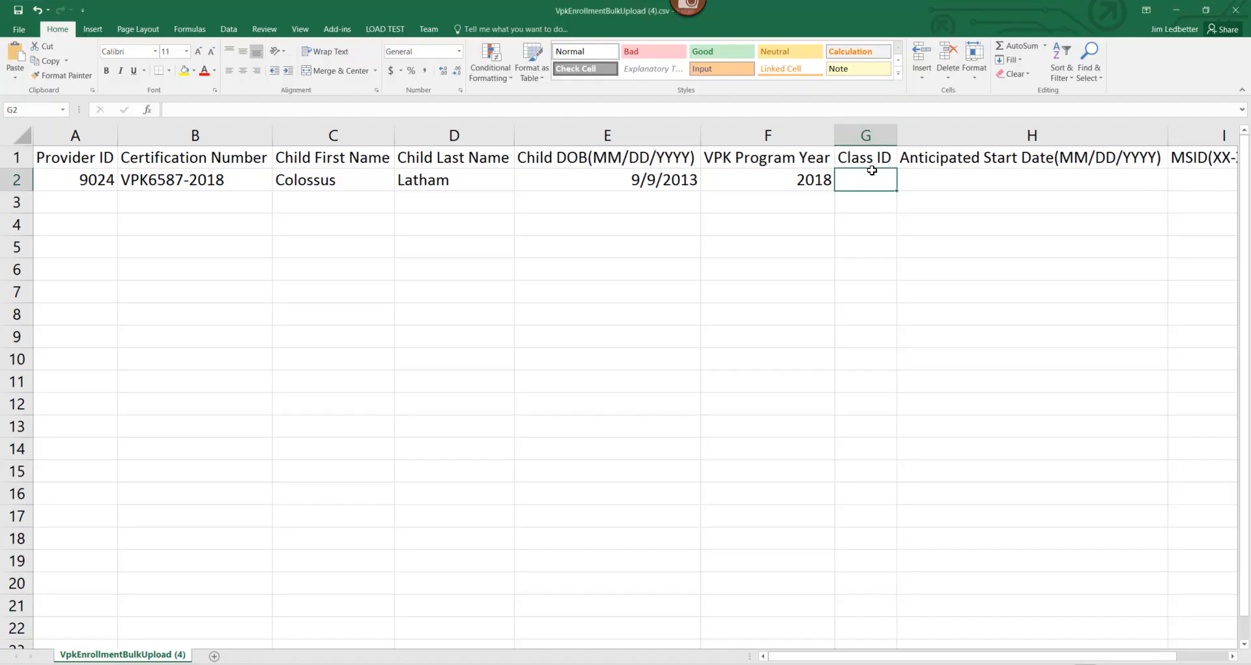
{"action": "type", "text": "AF"}
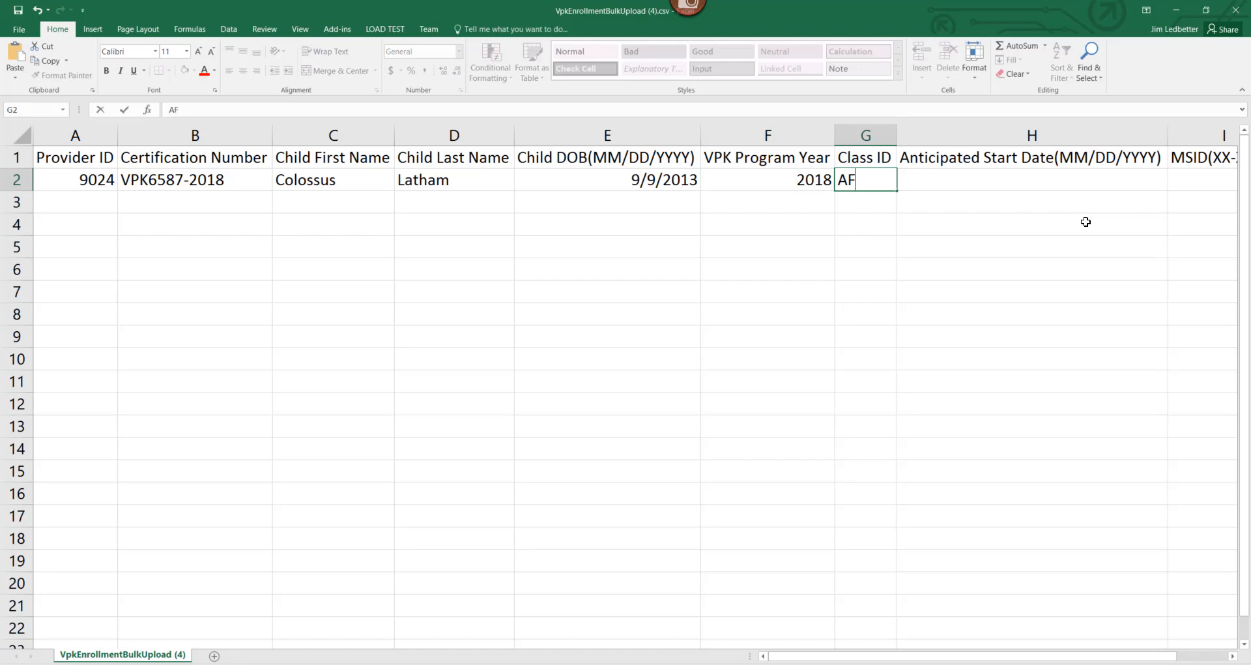
{"action": "type", "text": "18"}
{"action": "key", "text": "Tab"}
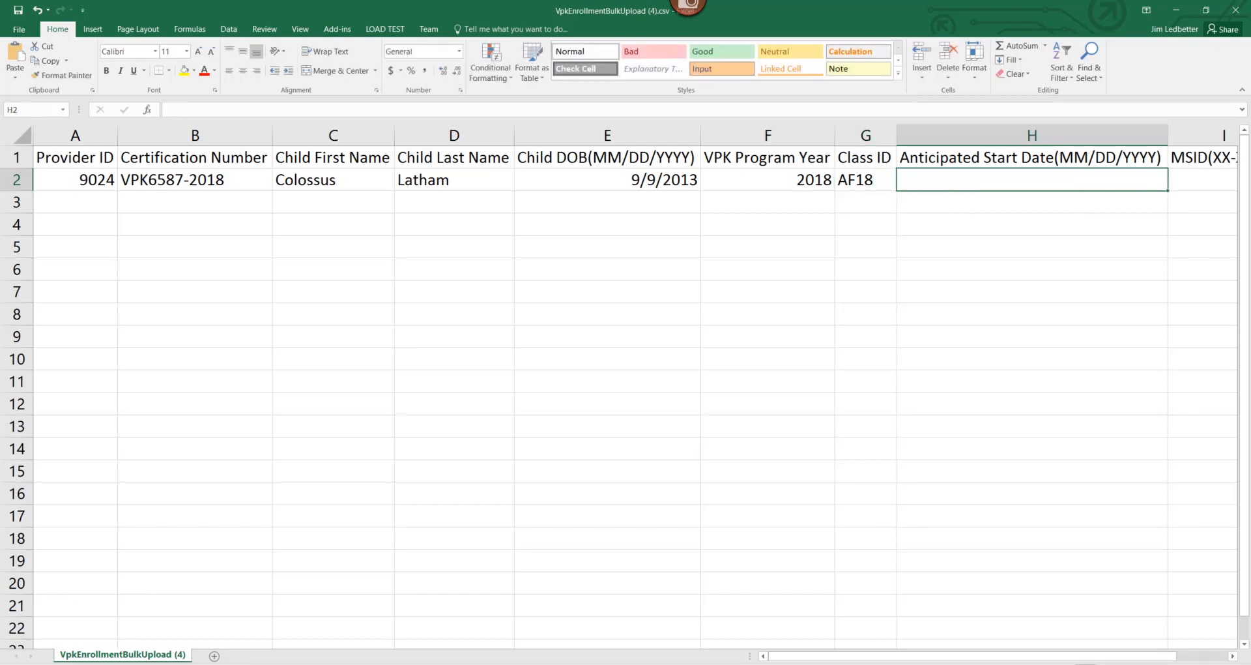
- Look up the AF18 class start date in the Provider Portal and enter 8/27/2018 as the Anticipated Start Date in Excel cell H2
{"action": "left_click", "coordinate": [218, 664]}
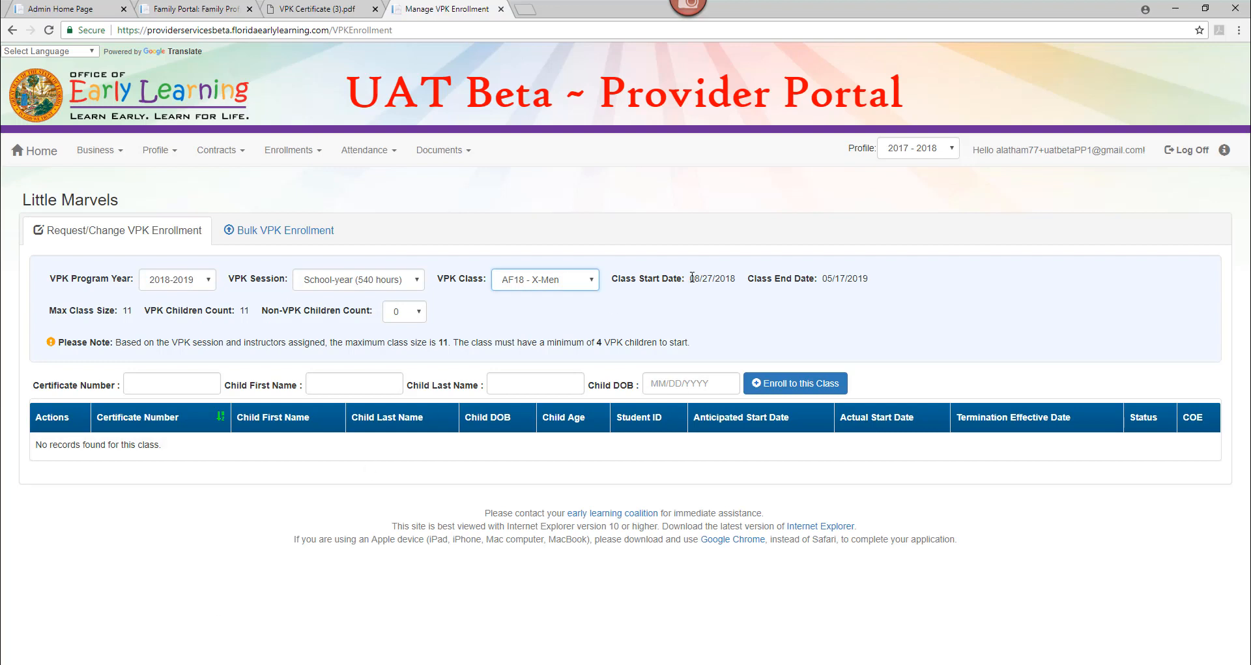
{"action": "left_click_drag", "start_coordinate": [692, 278], "coordinate": [735, 280]}
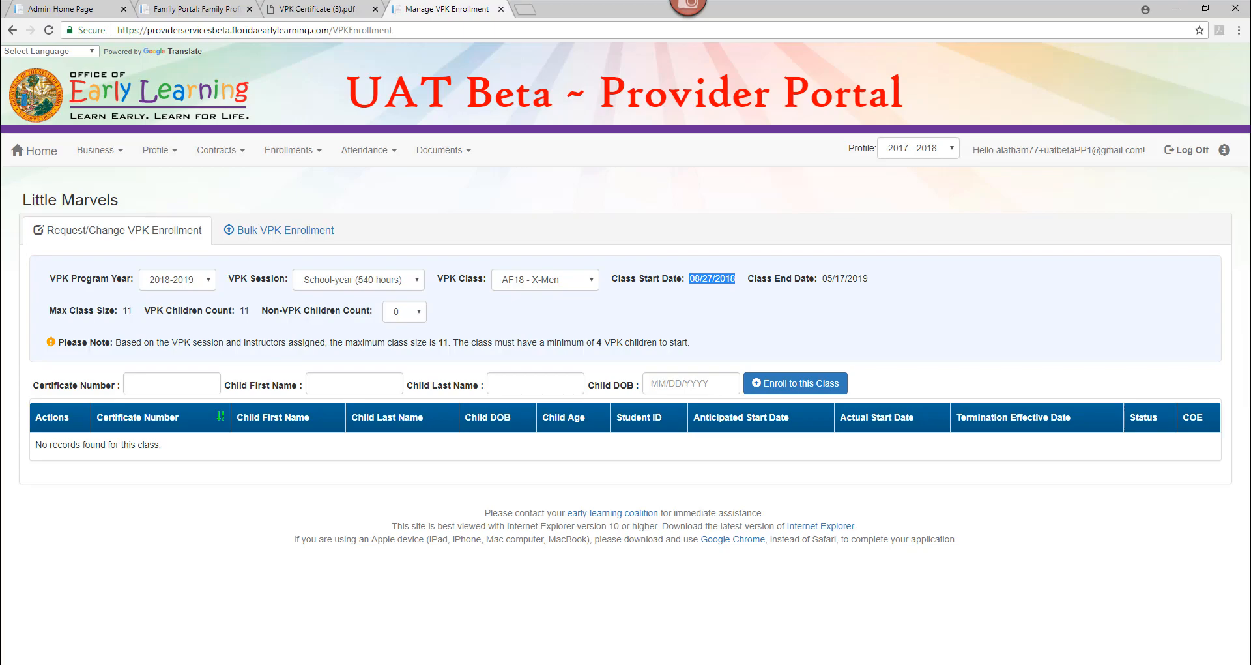
{"action": "key", "text": "alt+Tab"}
{"action": "left_click", "coordinate": [1084, 172]}
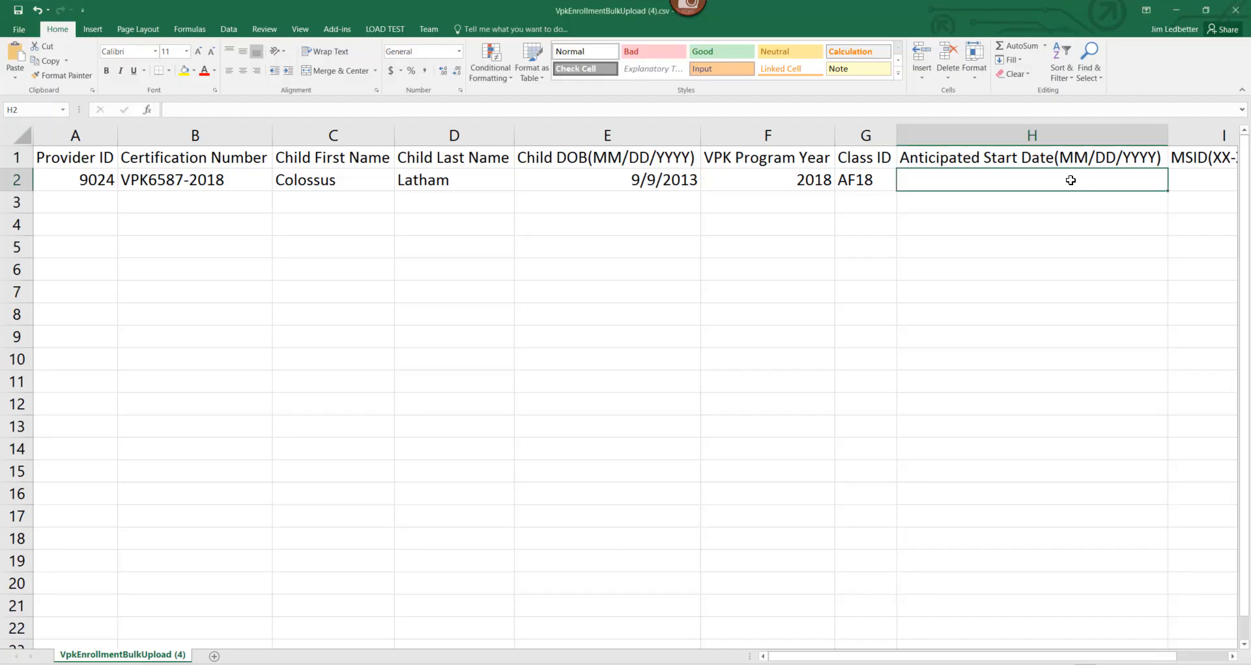
{"action": "type", "text": "8/27/"}
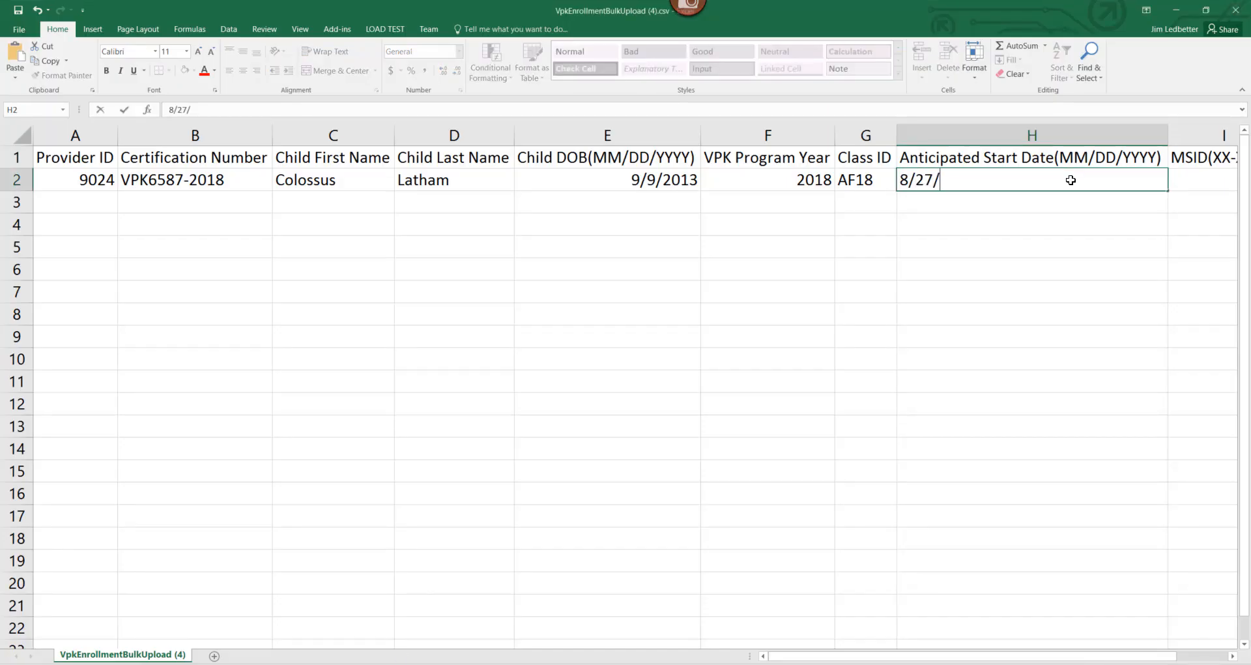
{"action": "type", "text": "2018"}
{"action": "left_click", "coordinate": [1112, 262]}
- Examine the MSID column header and its cell in row 2
{"action": "mouse_move", "coordinate": [1159, 657]}
{"action": "left_mouse_down"}
{"action": "mouse_move", "coordinate": [1190, 659]}
{"action": "mouse_move", "coordinate": [1165, 658]}
{"action": "mouse_move", "coordinate": [1177, 657]}
{"action": "left_mouse_up"}
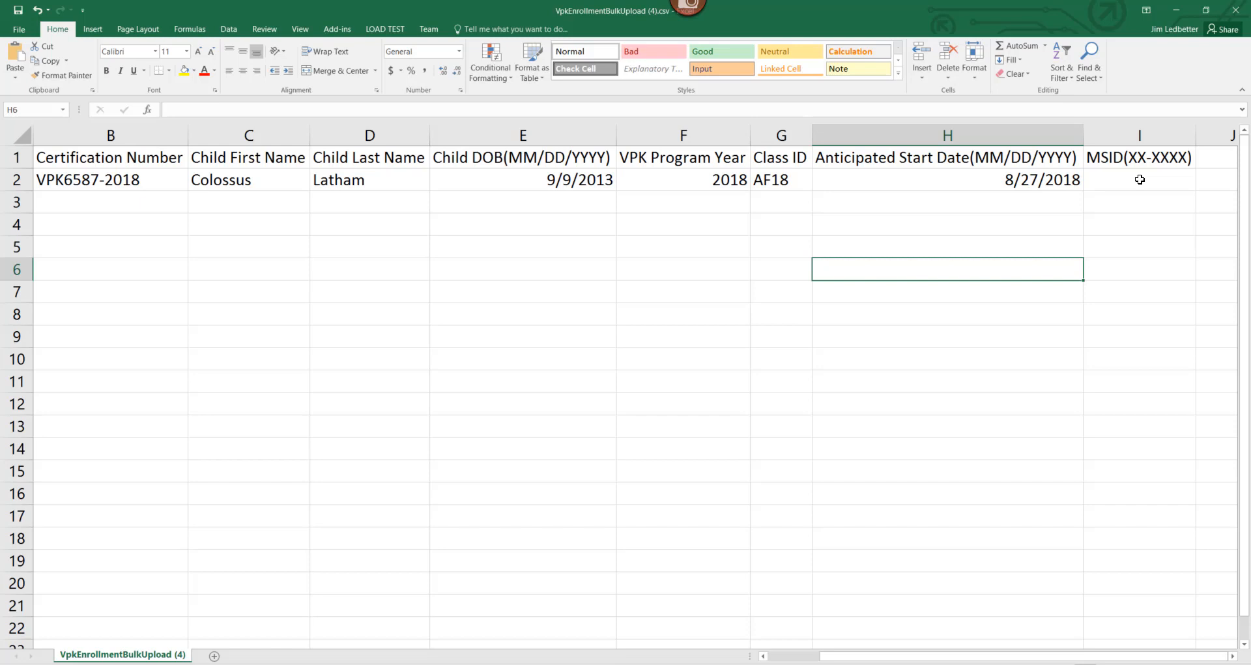
{"action": "left_click", "coordinate": [1133, 160]}
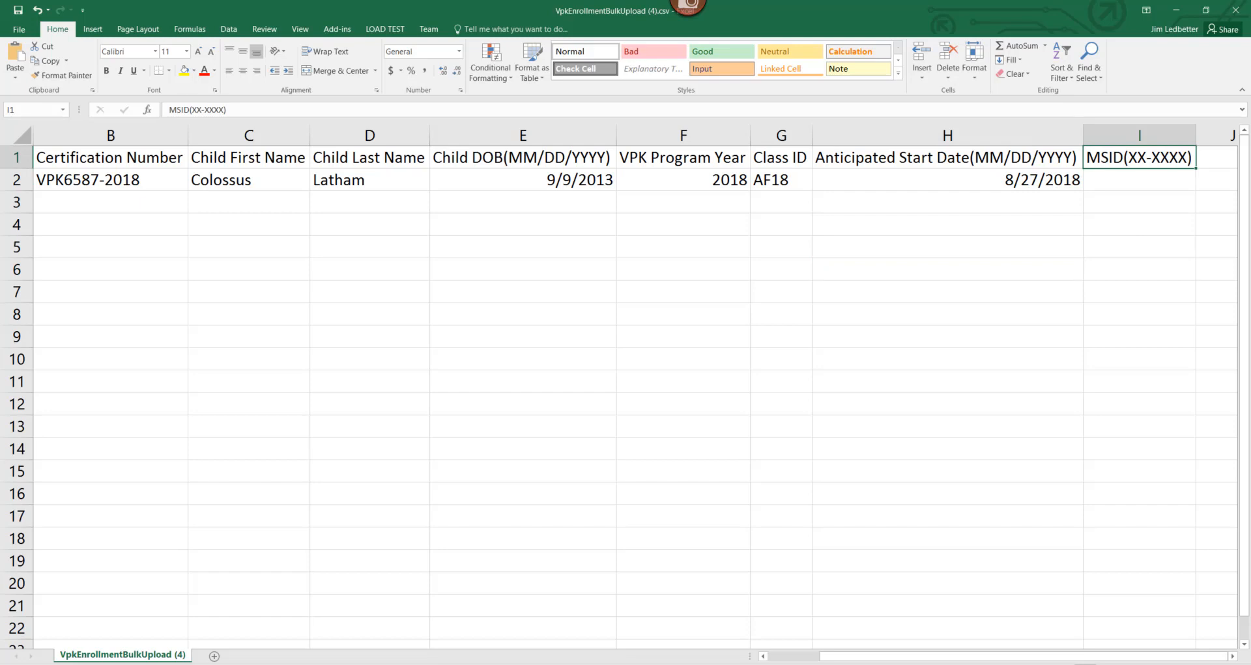
{"action": "left_click", "coordinate": [1132, 178]}
- Review the row 2 entries across all columns, from Provider ID through MSID
{"action": "key", "text": "Left"}
{"action": "key", "text": "Left"}
{"action": "key", "text": "Left"}
{"action": "key", "text": "Left"}
{"action": "key", "text": "Left"}
{"action": "key", "text": "Left"}
{"action": "key", "text": "Left"}
{"action": "key", "text": "Left"}
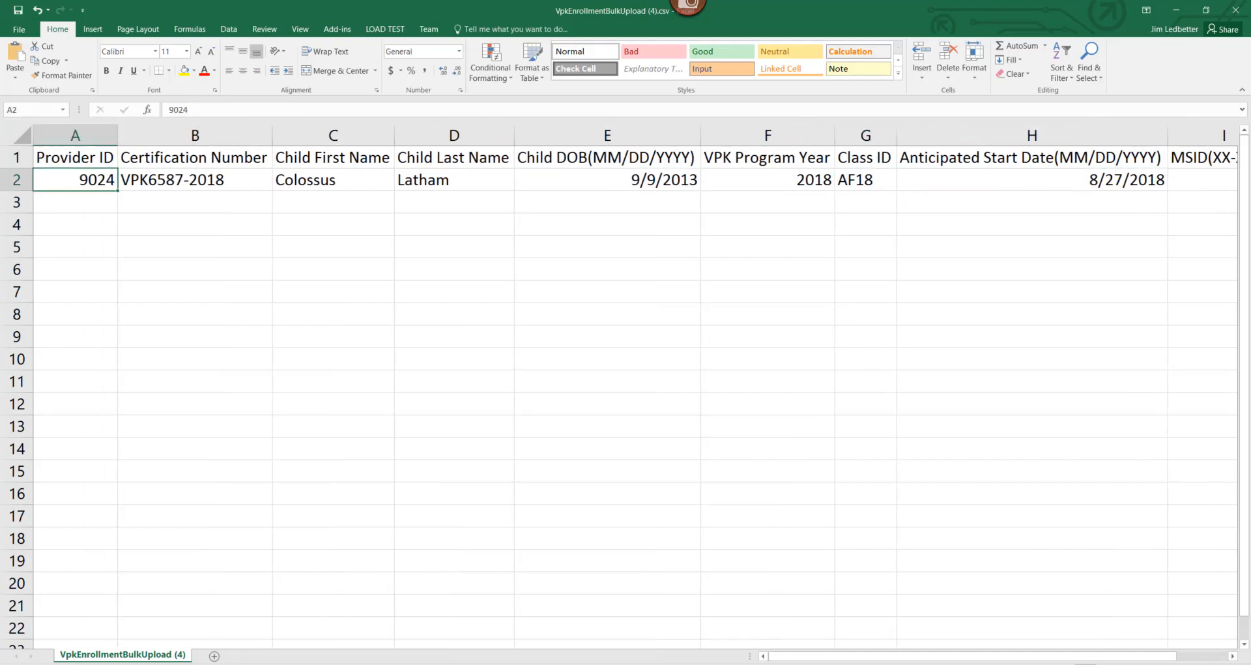
{"action": "key", "text": "Right"}
{"action": "key", "text": "Right"}
{"action": "key", "text": "Right"}
{"action": "key", "text": "Right"}
{"action": "key", "text": "Right"}
{"action": "key", "text": "Right"}
{"action": "key", "text": "Right"}
{"action": "key", "text": "Right"}
{"action": "key", "text": "Right"}
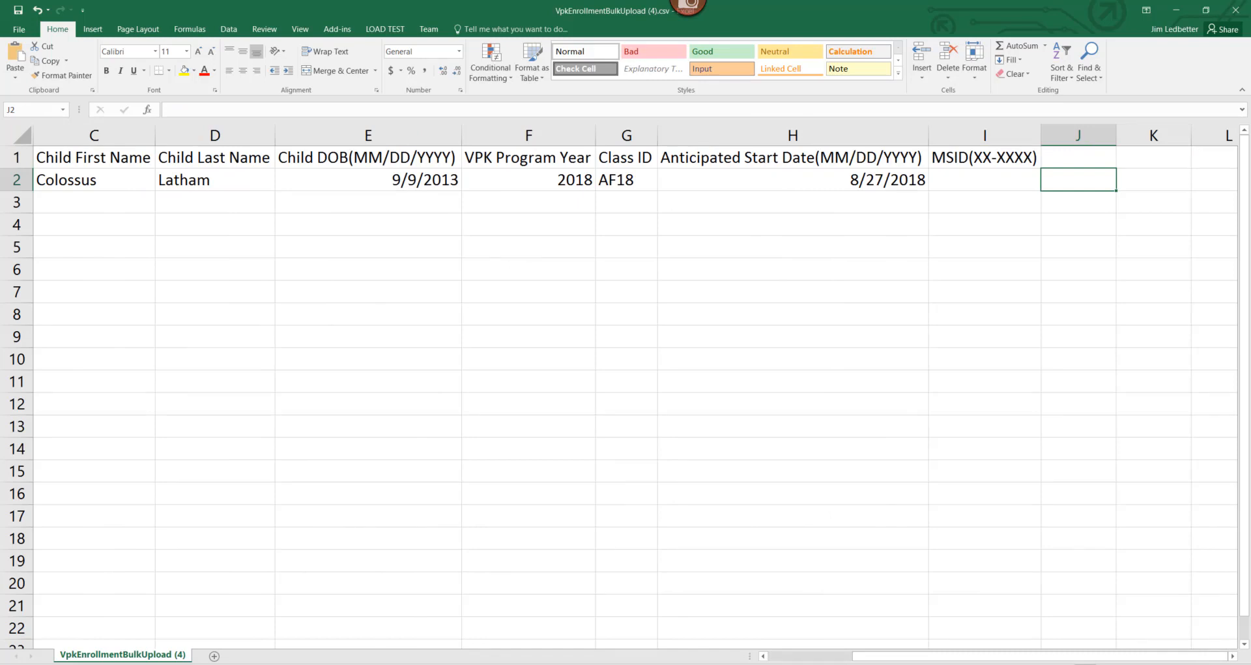
{"action": "key", "text": "Left"}
{"action": "key", "text": "Left"}
{"action": "key", "text": "Left"}
{"action": "key", "text": "Left"}
{"action": "key", "text": "Left"}
{"action": "key", "text": "Left"}
{"action": "key", "text": "Left"}
{"action": "key", "text": "Left"}
{"action": "key", "text": "Left"}
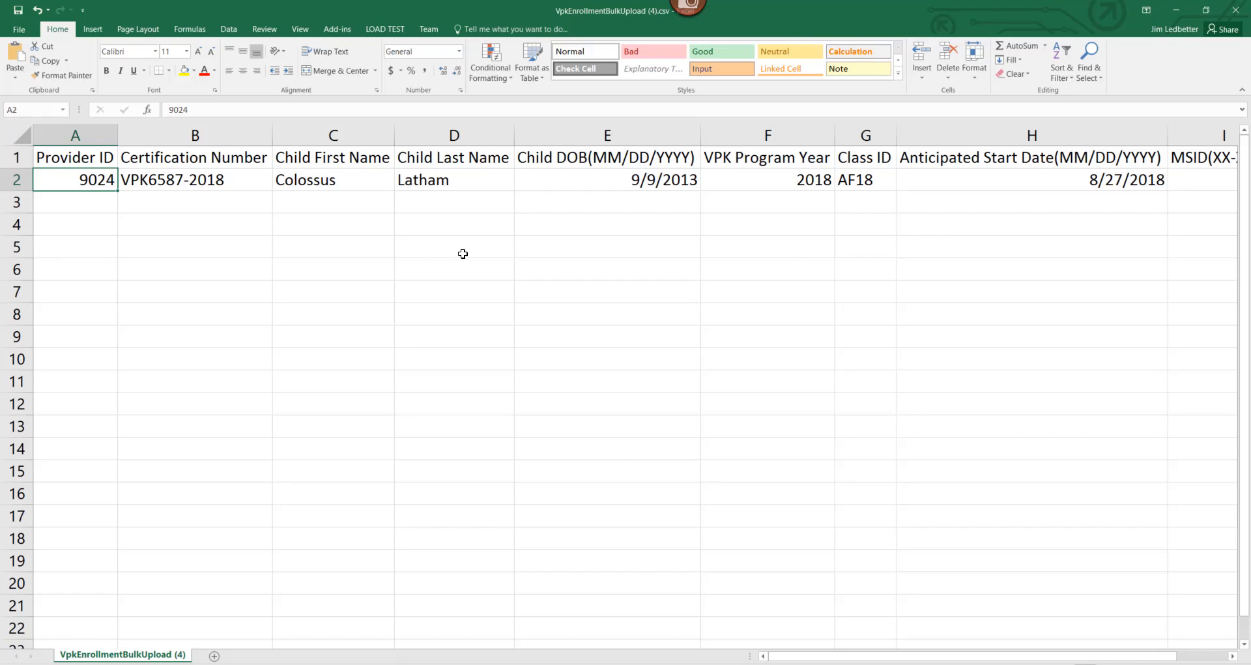
- Save the file to the Desktop as xmen fall class1 in CSV (Comma delimited) format, keeping that format
{"action": "left_click", "coordinate": [19, 30]}
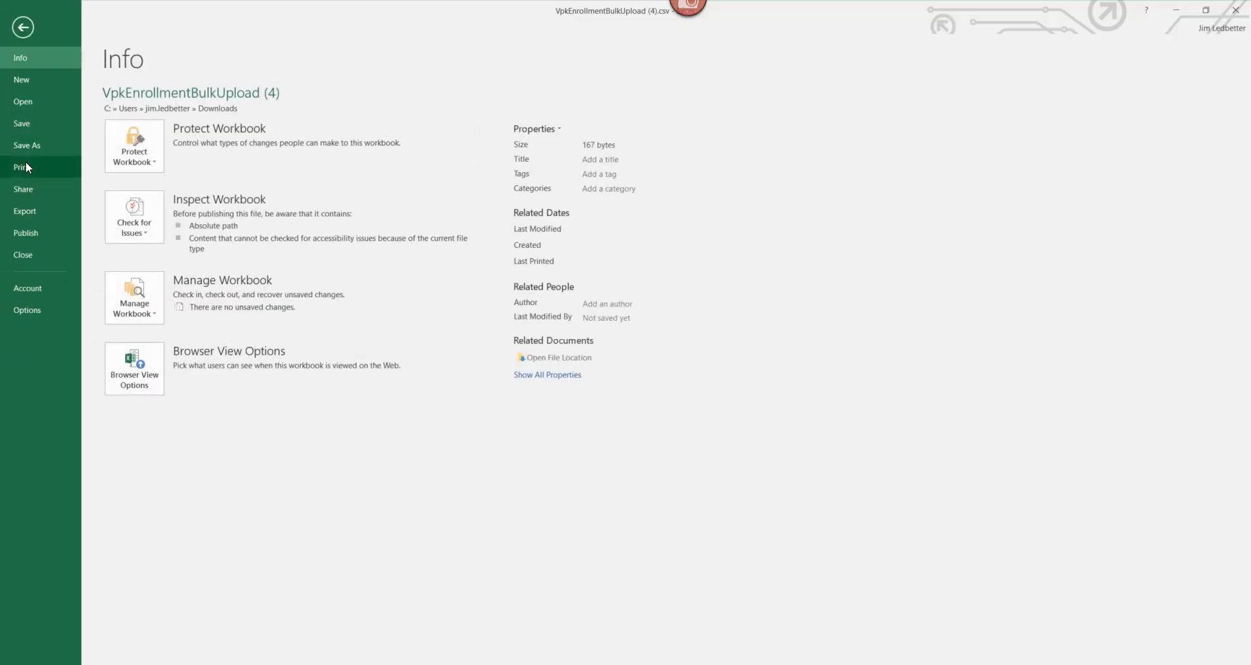
{"action": "left_click", "coordinate": [26, 145]}
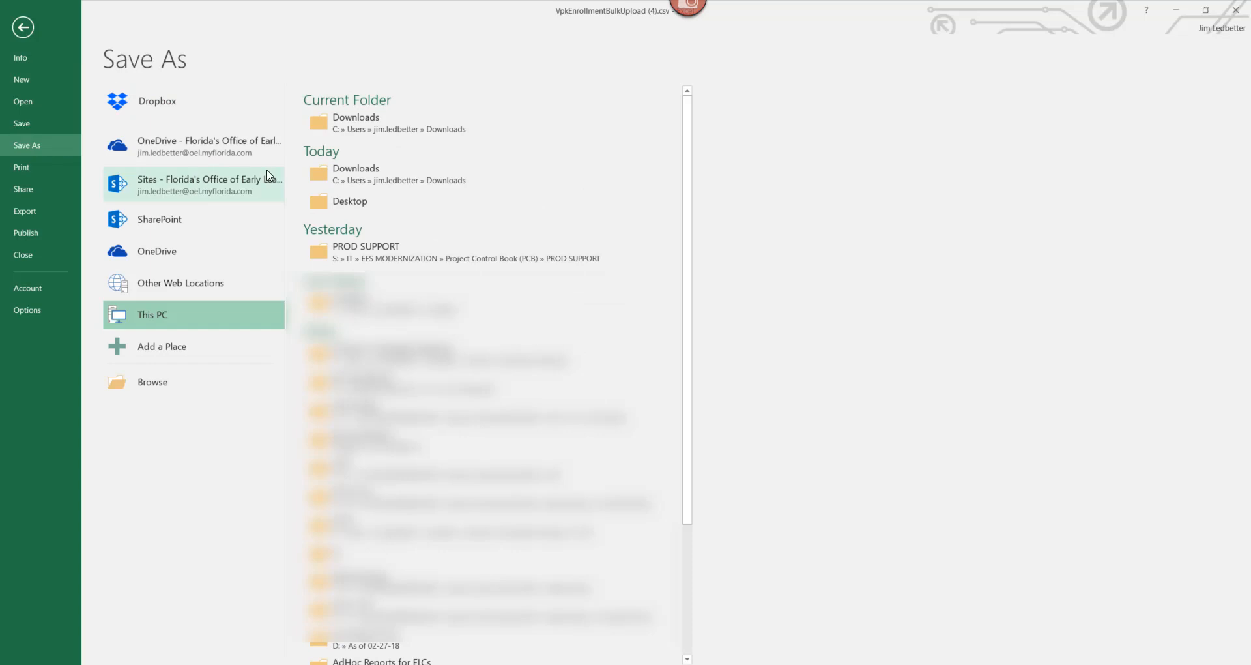
{"action": "left_click", "coordinate": [360, 202]}
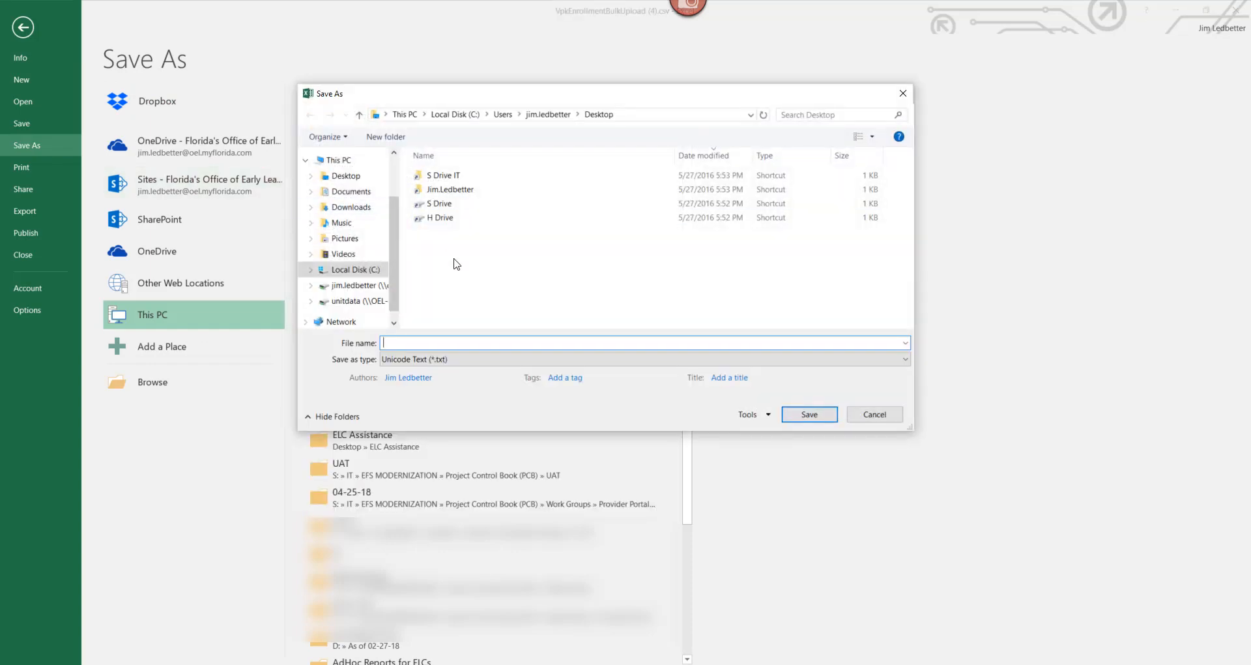
{"action": "left_click", "coordinate": [430, 359]}
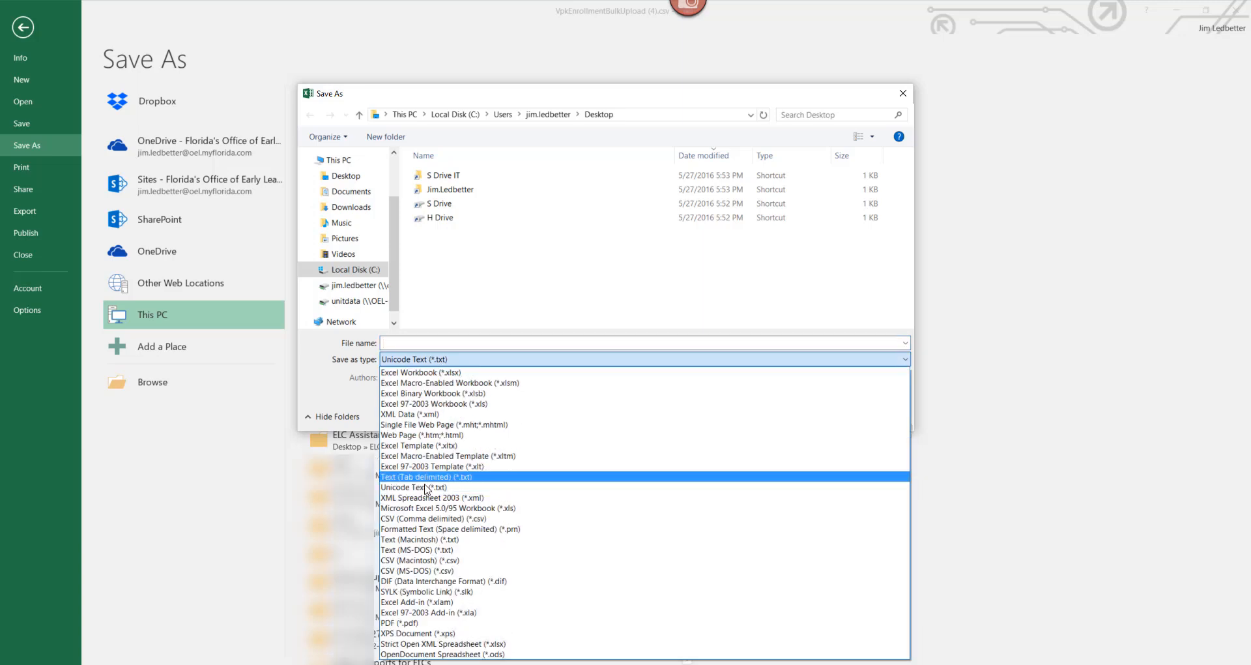
{"action": "left_click", "coordinate": [424, 520]}
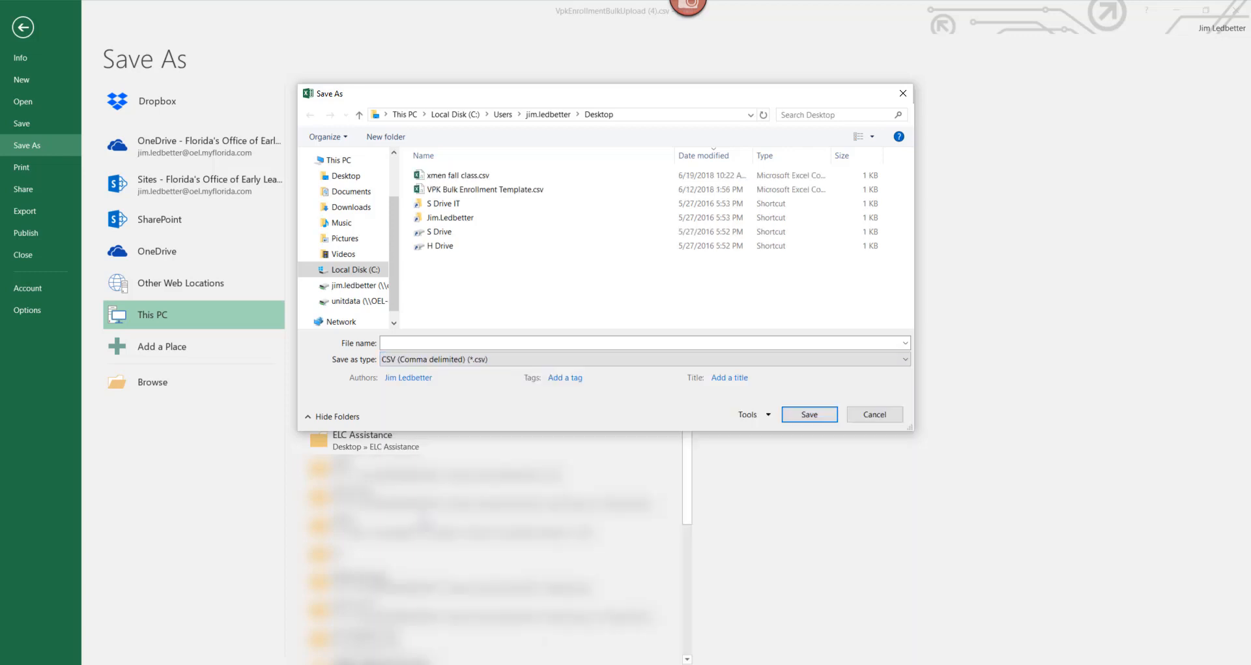
{"action": "left_click", "coordinate": [547, 342]}
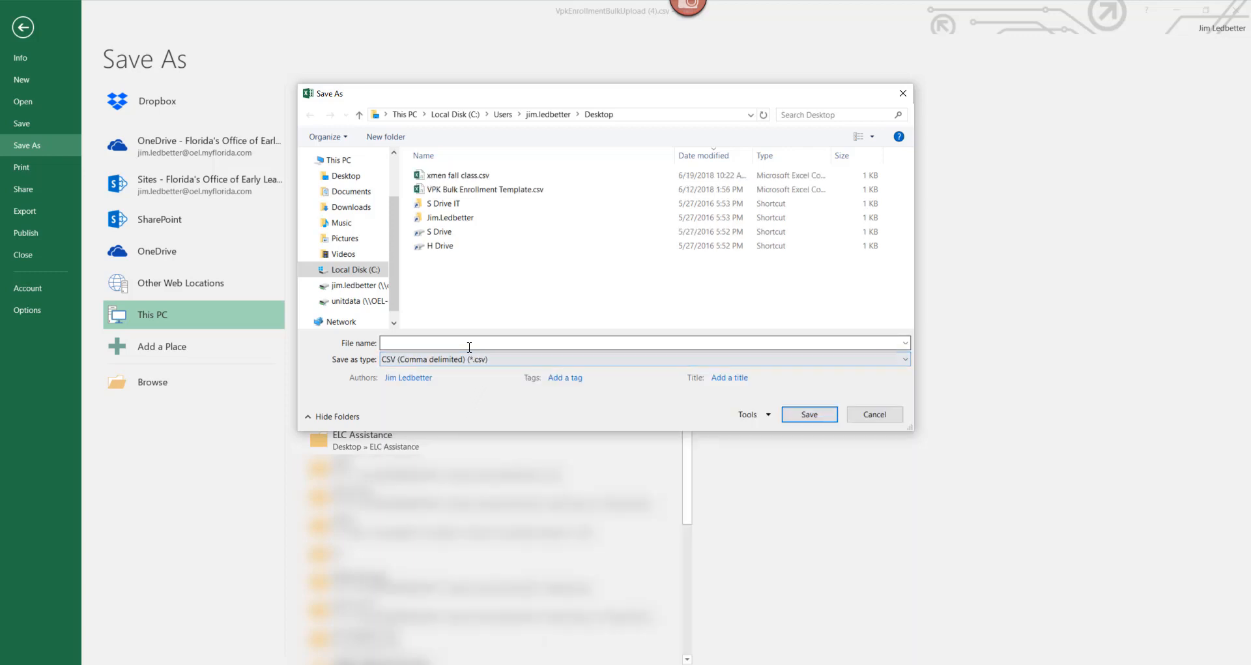
{"action": "type", "text": "xm"}
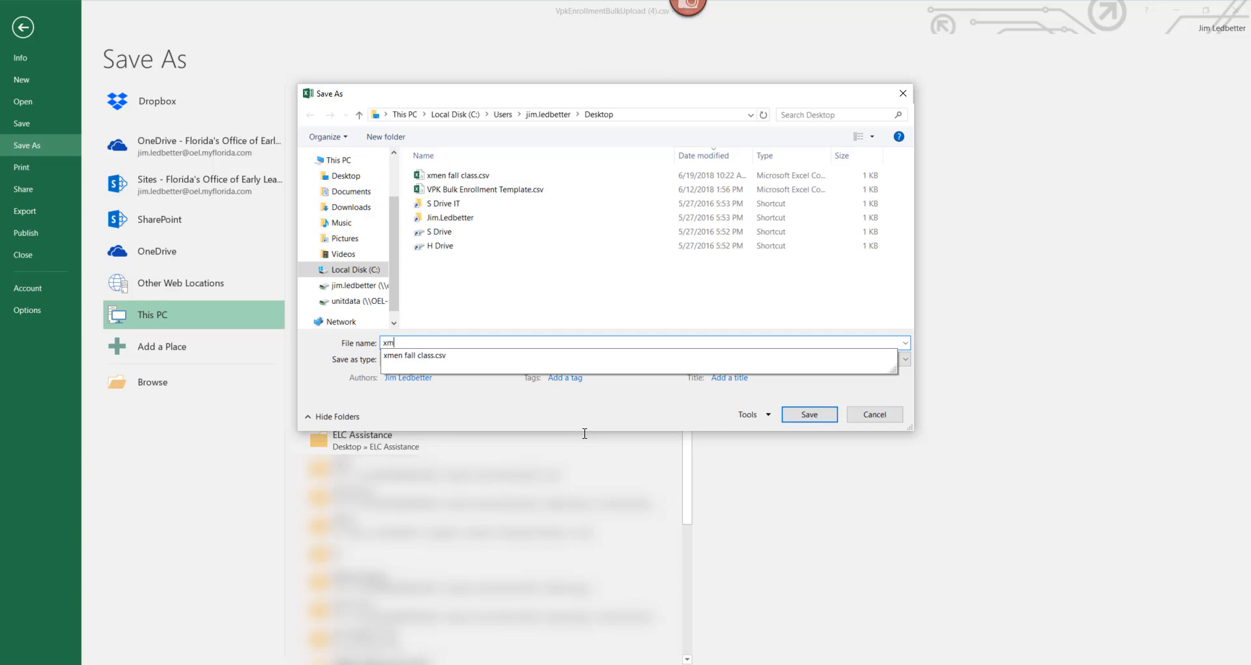
{"action": "type", "text": "en fall class1"}
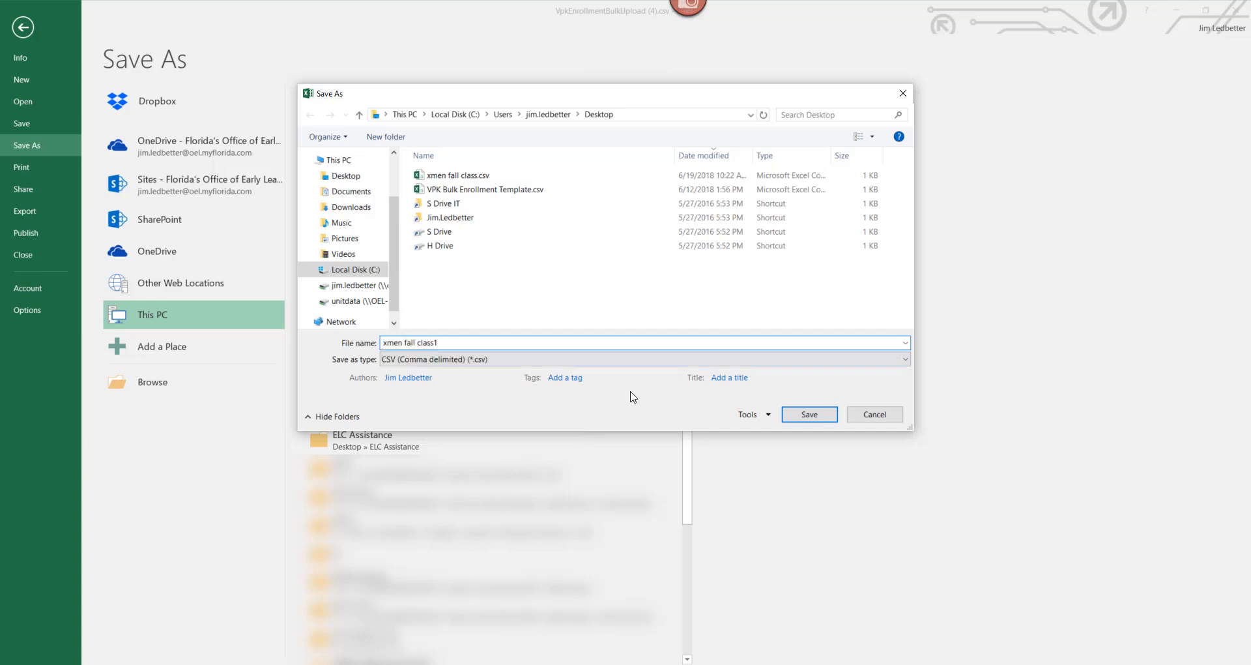
{"action": "left_click", "coordinate": [803, 419]}
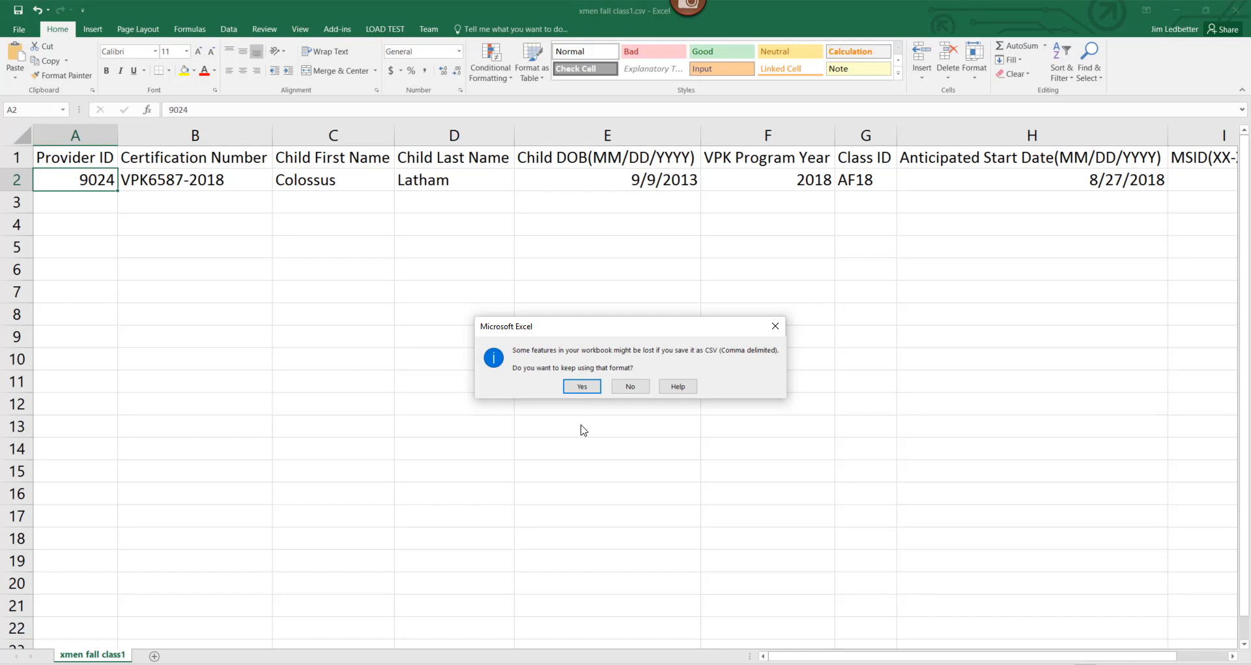
{"action": "left_click", "coordinate": [581, 386]}
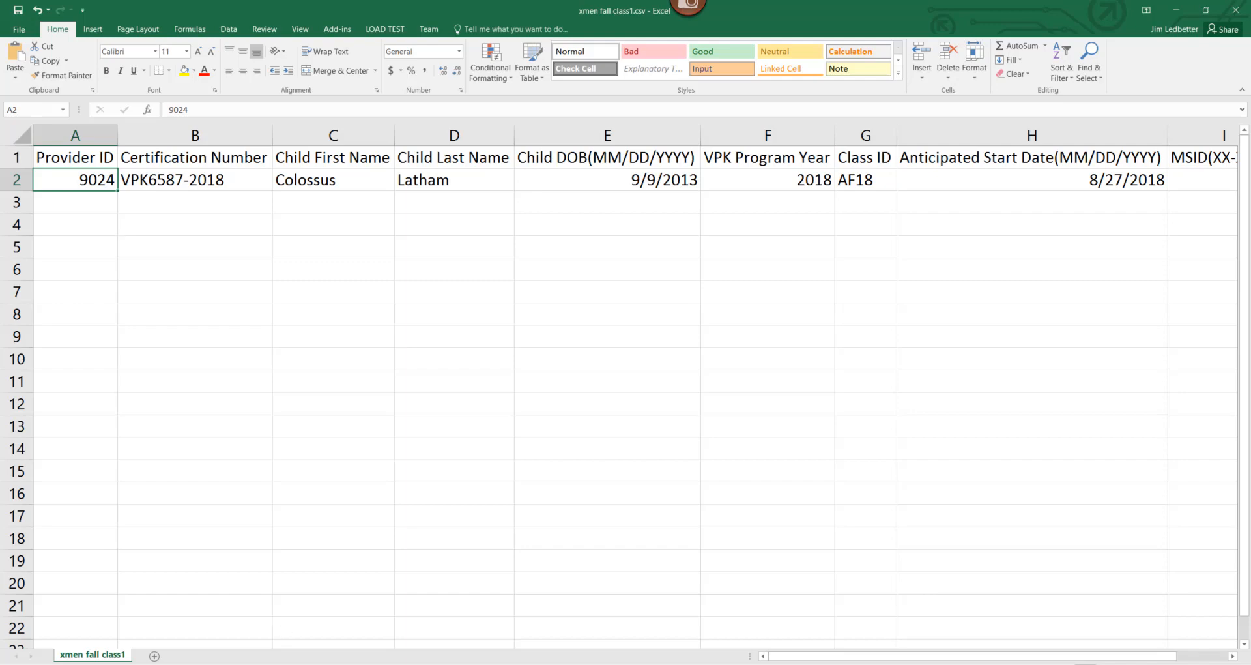
- Switch to the Provider Portal and examine the certificate number, child name, and child DOB fields for individual enrollment
{"action": "key", "text": "alt+Tab"}
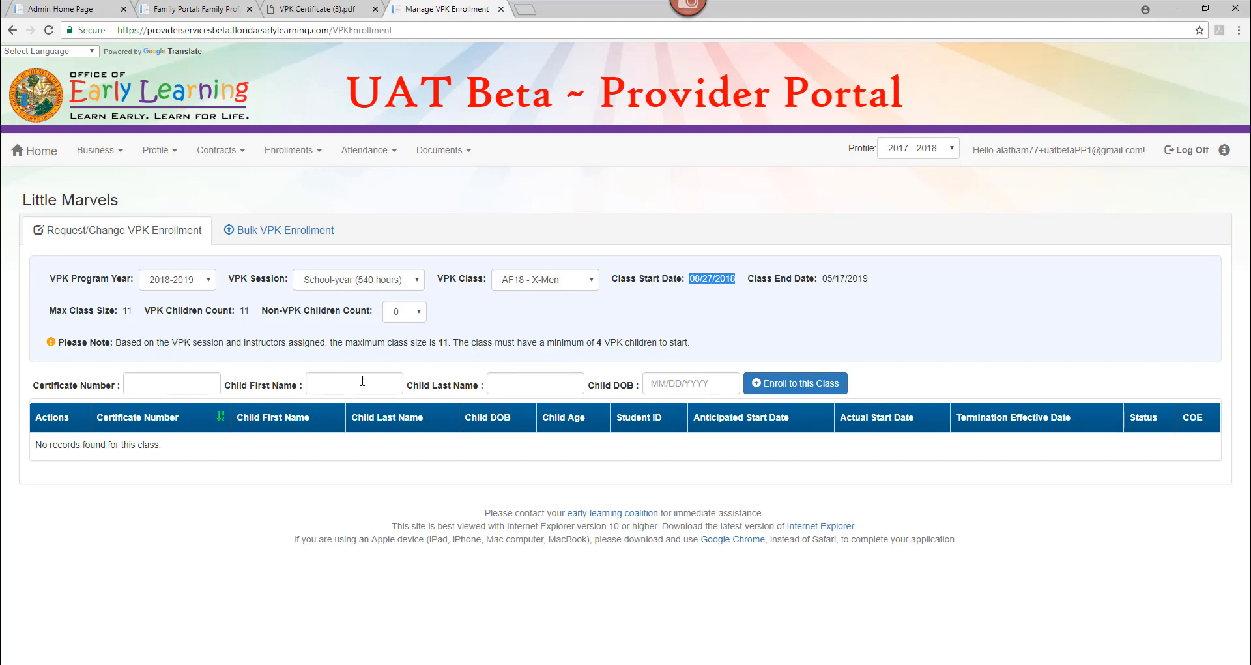
{"action": "left_click", "coordinate": [341, 384]}
{"action": "key", "text": "Tab"}
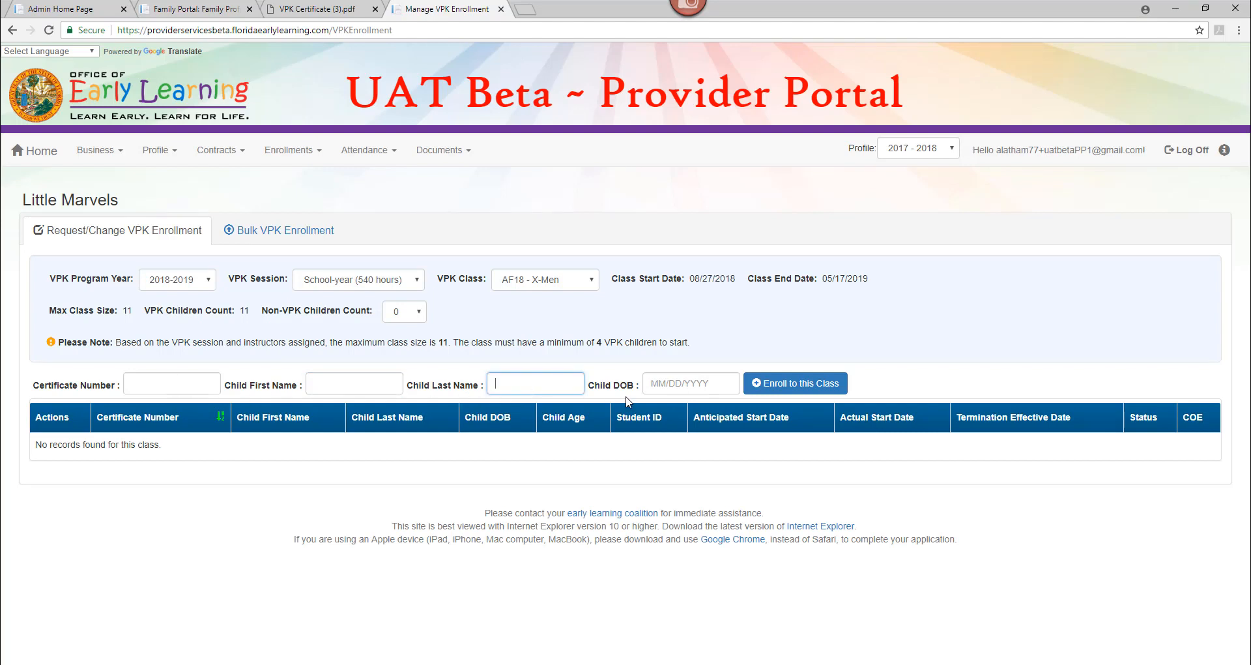
{"action": "left_click", "coordinate": [681, 384]}
{"action": "left_click", "coordinate": [194, 382]}
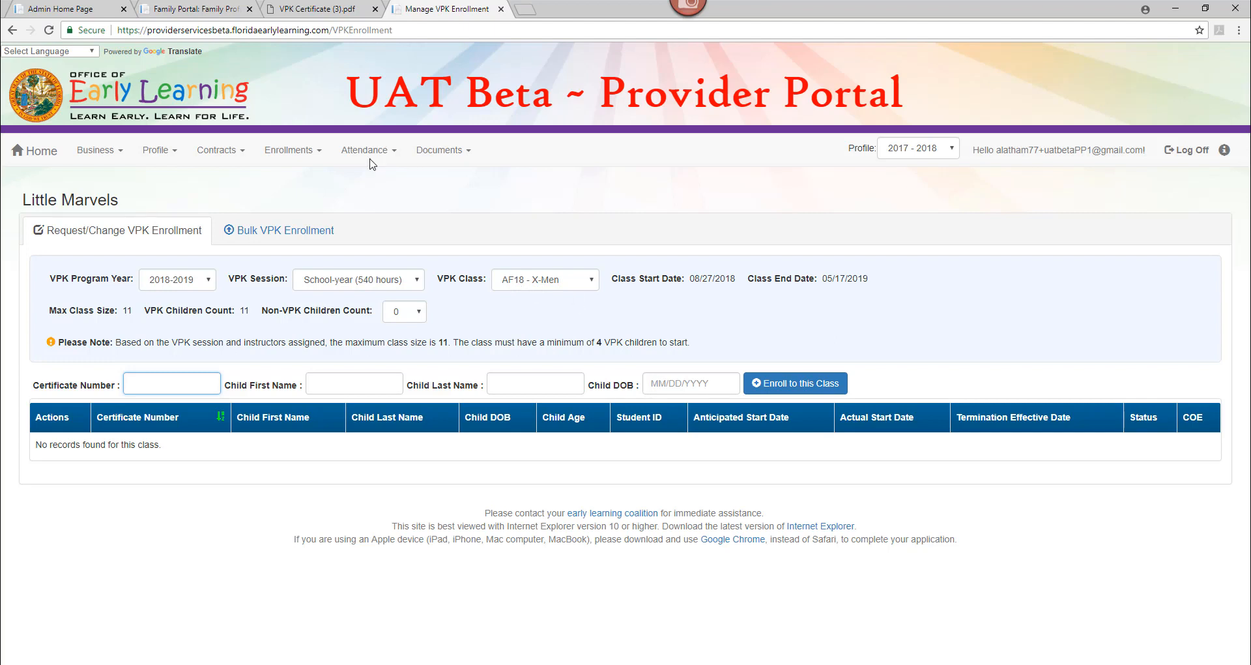
- Compare the issue date on the VPK certificate PDF with the Anticipated Start Date in H2, and return to the Provider Portal enrollment page
{"action": "left_click", "coordinate": [328, 9]}
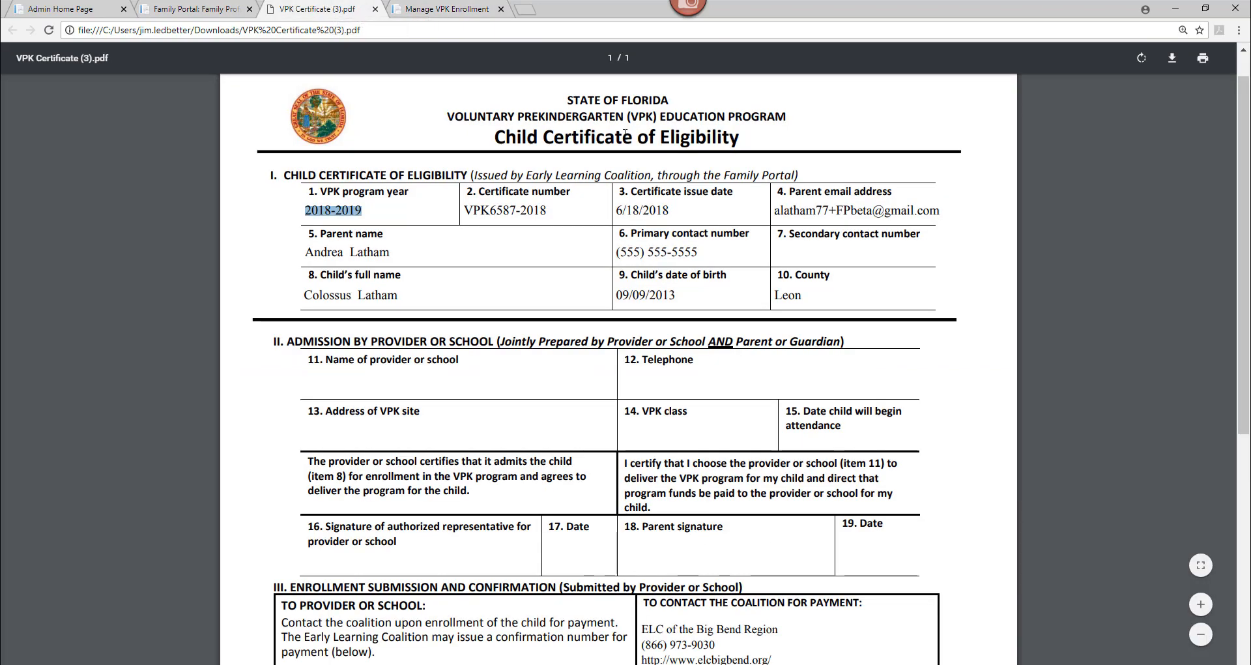
{"action": "left_click_drag", "start_coordinate": [670, 210], "coordinate": [615, 207]}
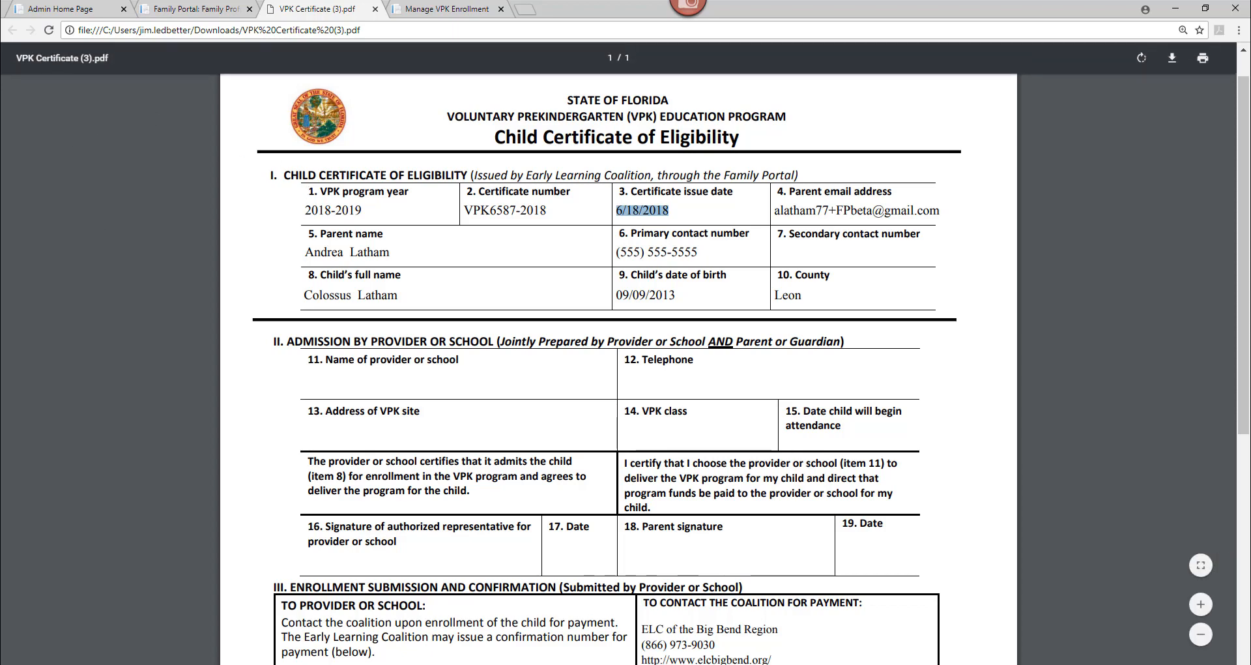
{"action": "key", "text": "alt+Tab"}
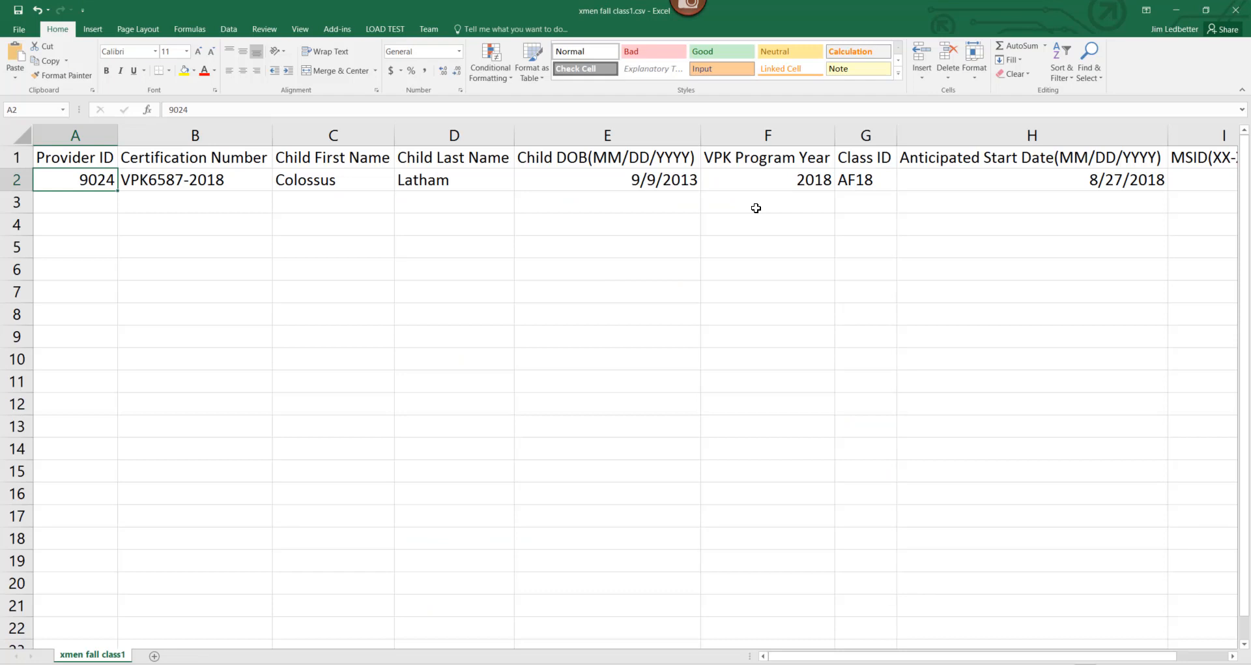
{"action": "left_click", "coordinate": [972, 181]}
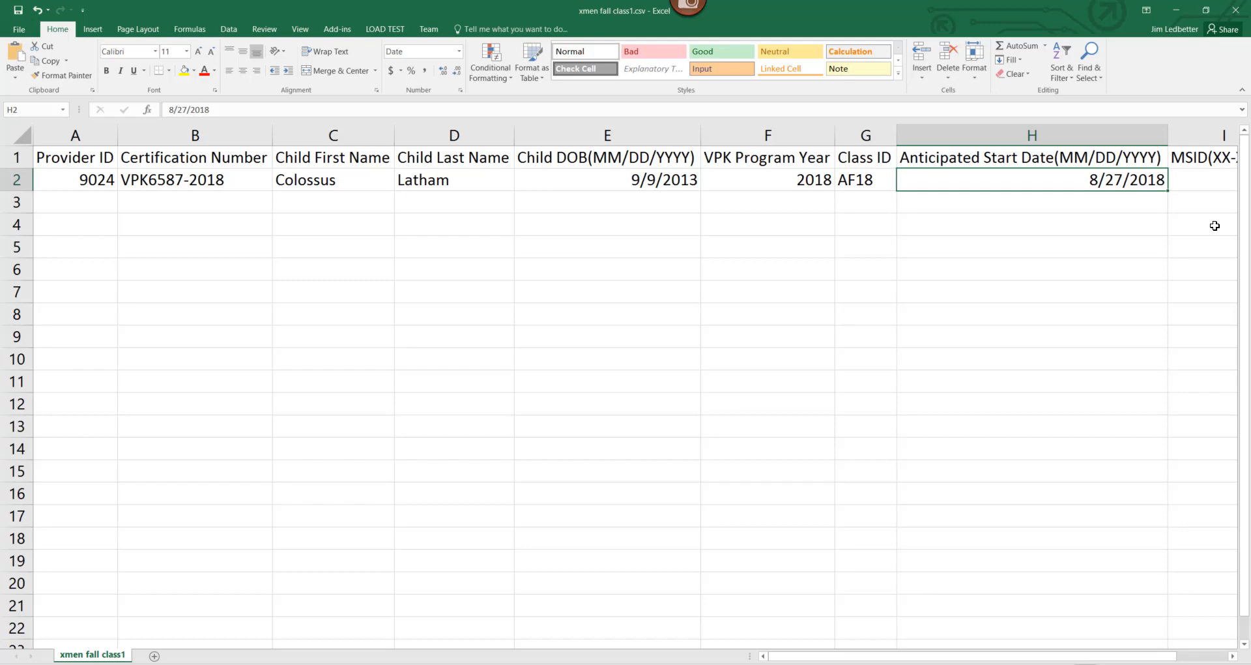
{"action": "left_click", "coordinate": [1176, 11]}
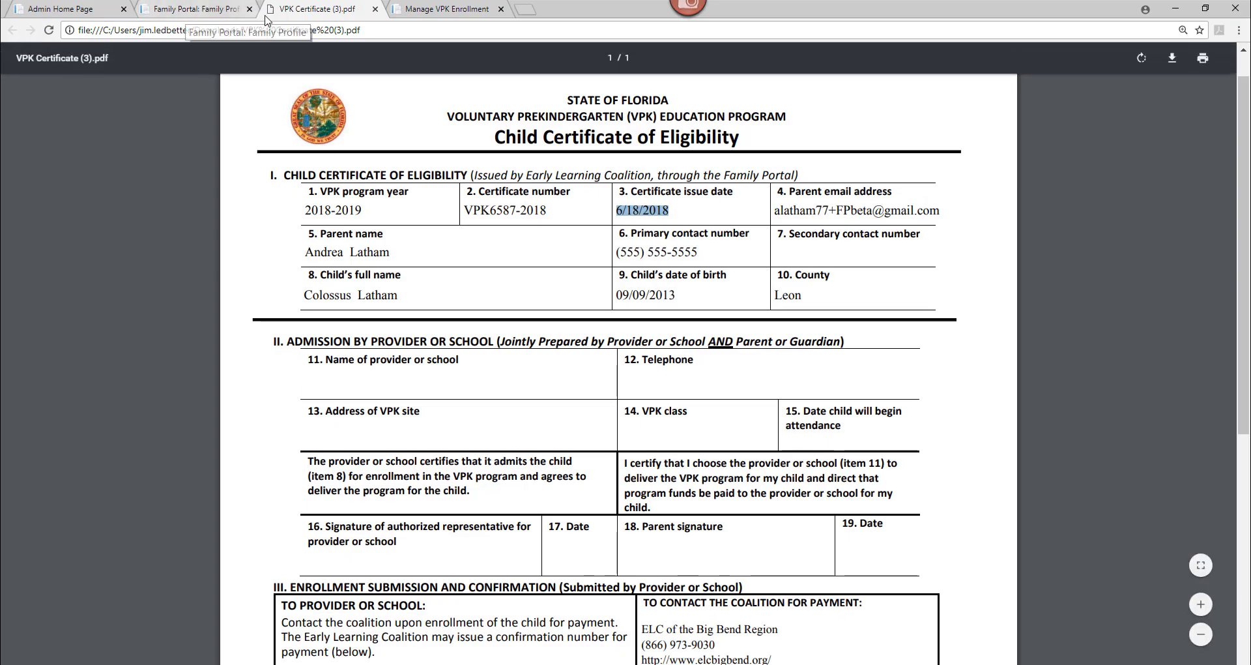
{"action": "left_click", "coordinate": [424, 9]}
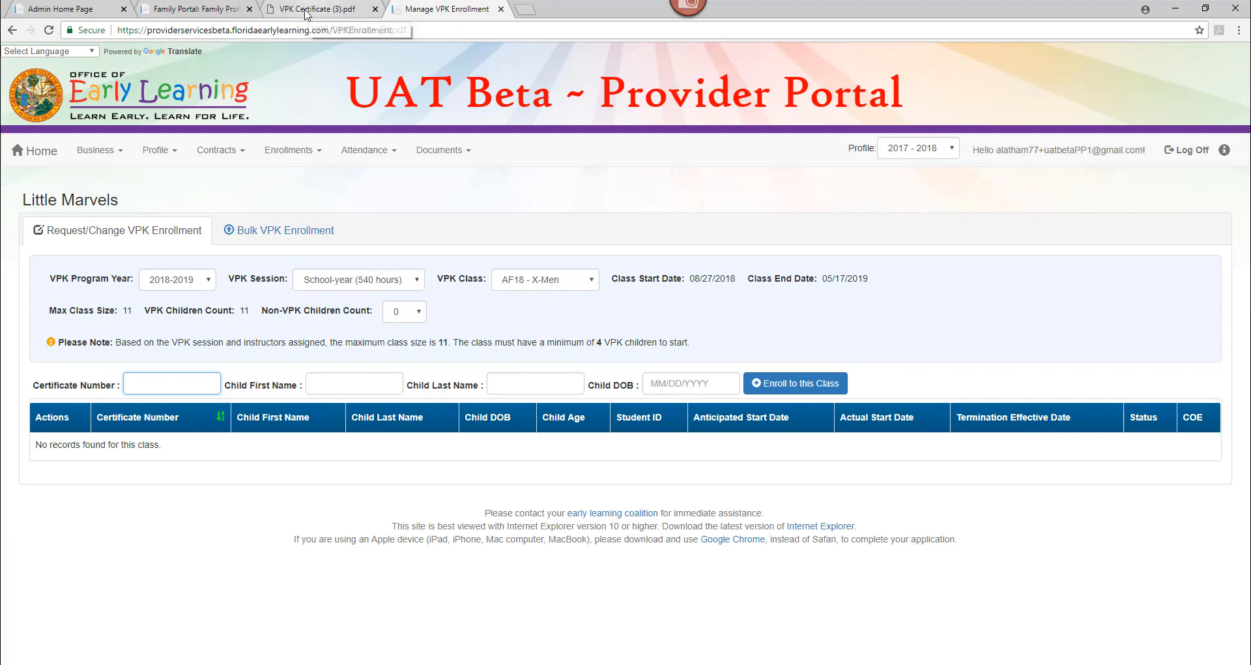
- Switch to Excel and close the workbook, saving its changes over xmen fall class1.csv on the Desktop
{"action": "key", "text": "alt+Tab"}
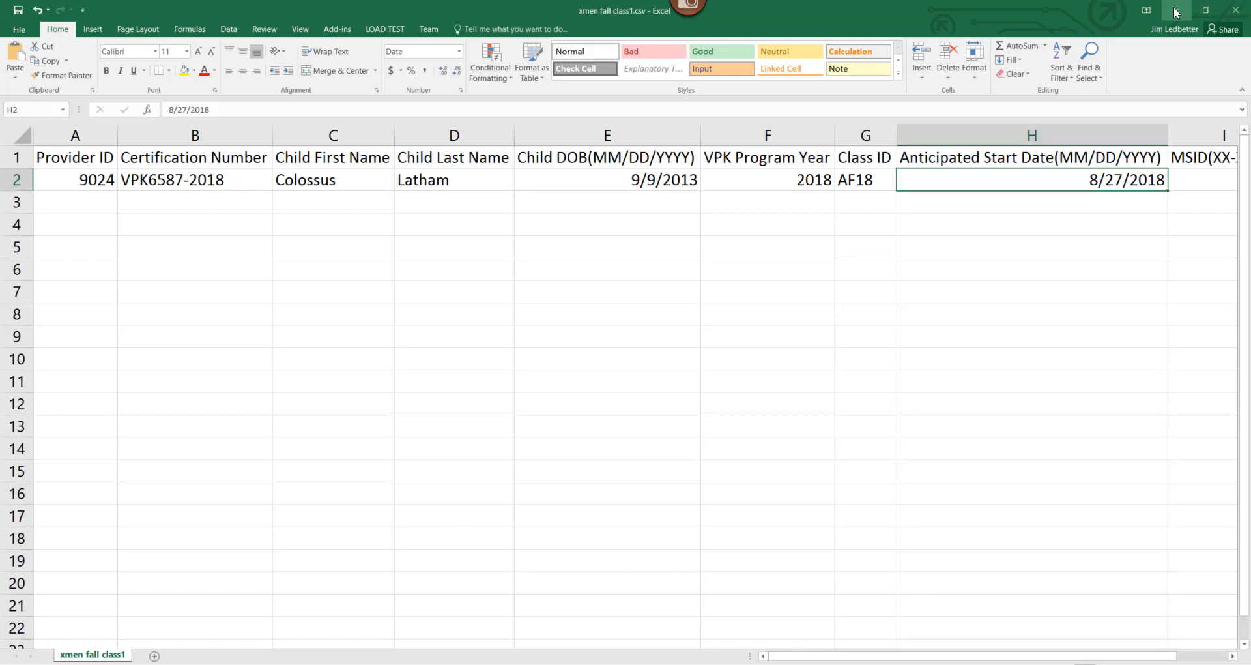
{"action": "left_click", "coordinate": [1235, 10]}
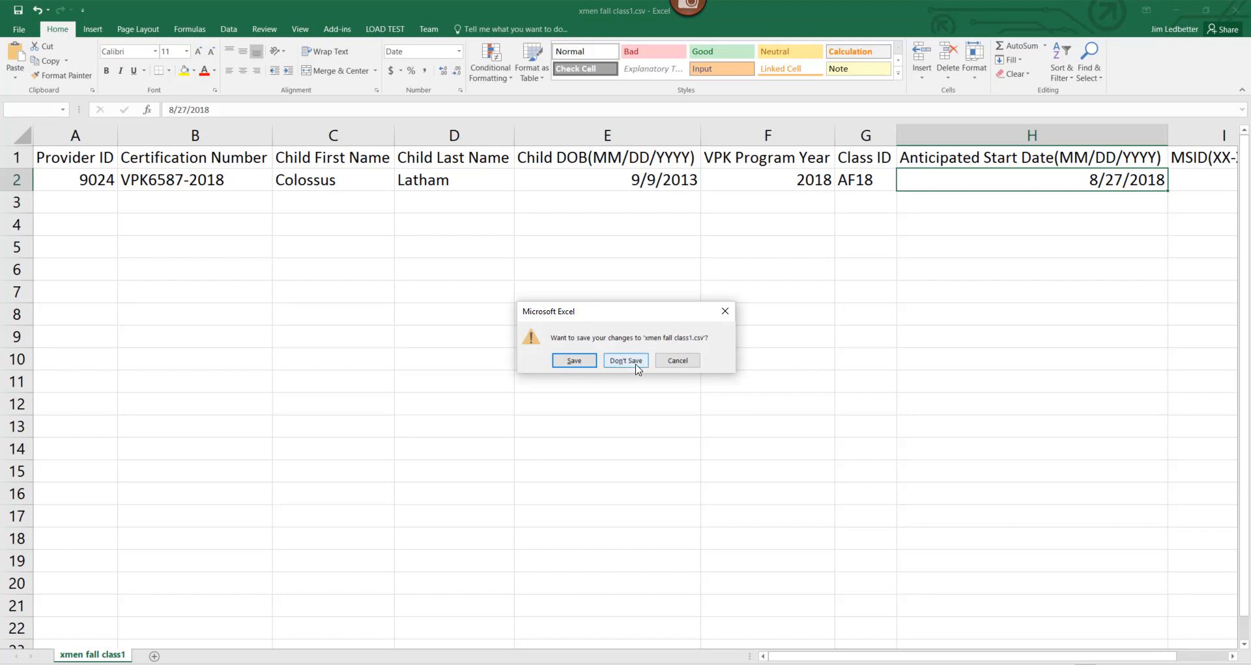
{"action": "left_click", "coordinate": [575, 360]}
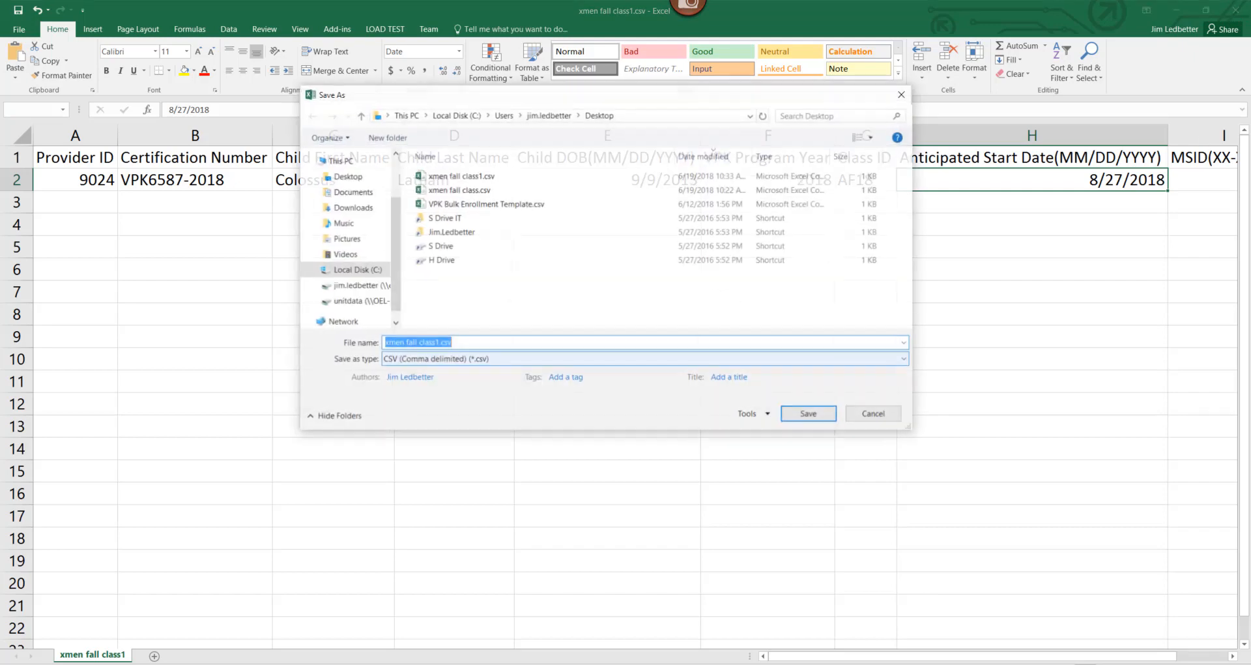
{"action": "left_click", "coordinate": [460, 176]}
{"action": "left_click", "coordinate": [806, 418]}
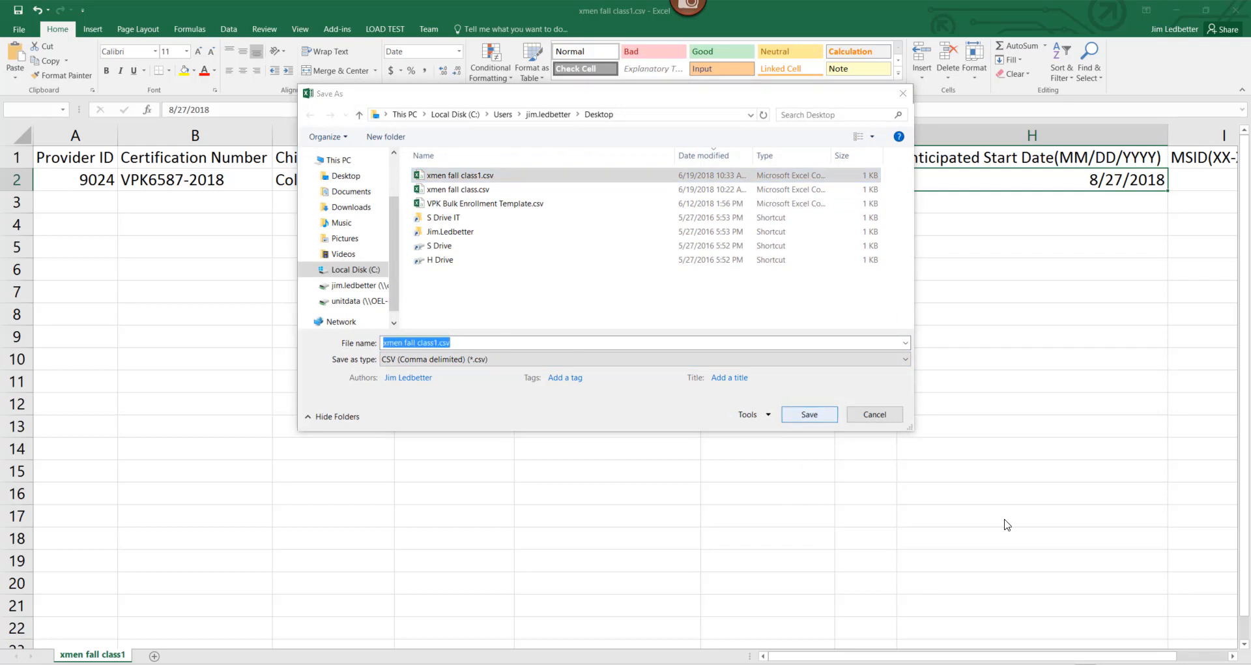
{"action": "key", "text": "Return"}
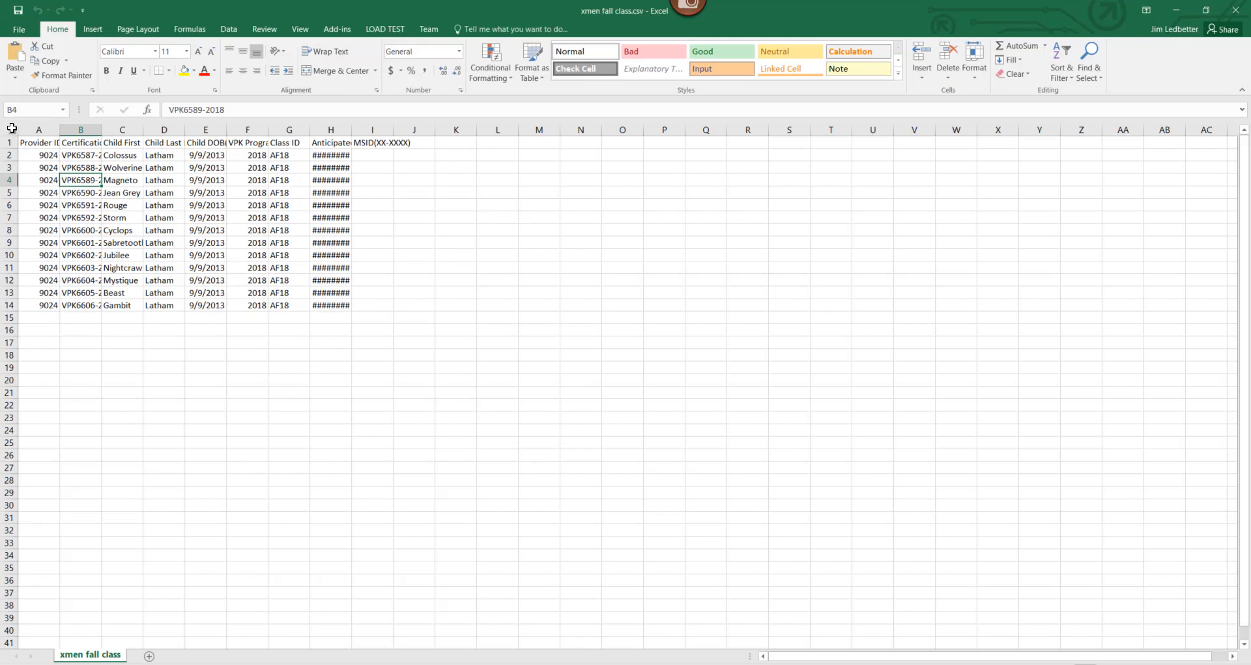
- Fit all column widths in xmen fall class.csv to their contents and select the last Provider ID, in cell A14
{"action": "left_click", "coordinate": [11, 128]}
{"action": "double_click", "coordinate": [60, 130]}
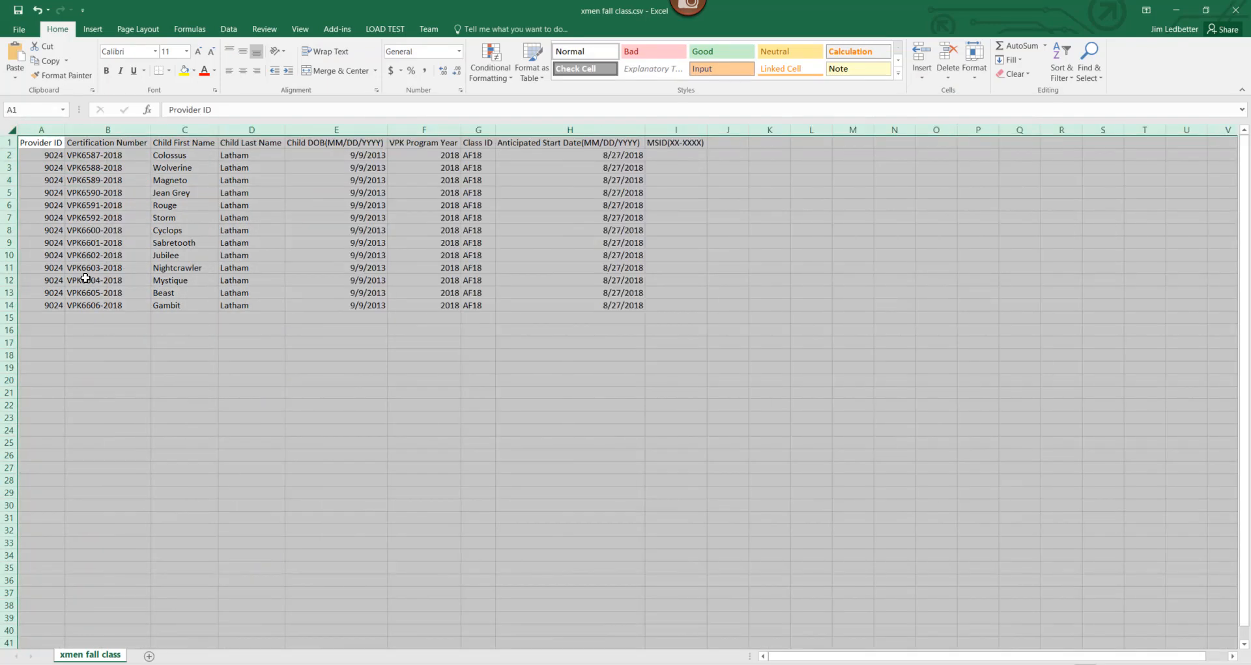
{"action": "left_click", "coordinate": [32, 307]}
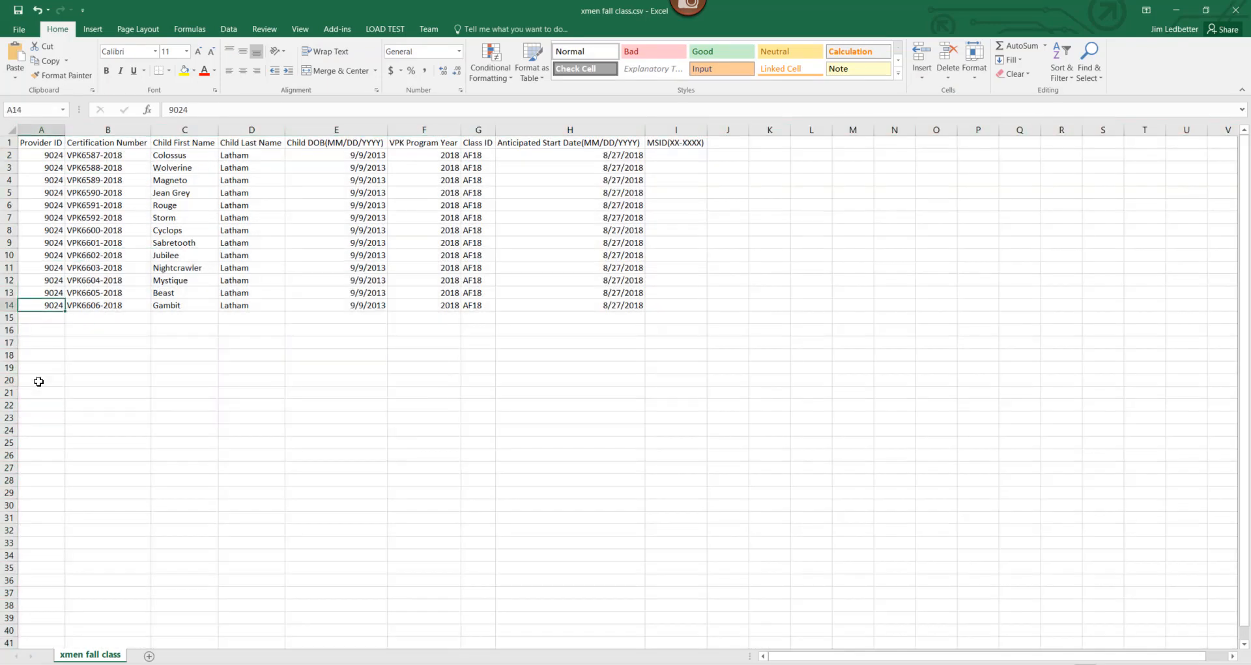
- Set the VPK Program Year in cell F8 to 2019
{"action": "scroll", "coordinate": [465, 360], "scroll_direction": "up", "scroll_amount": 5}
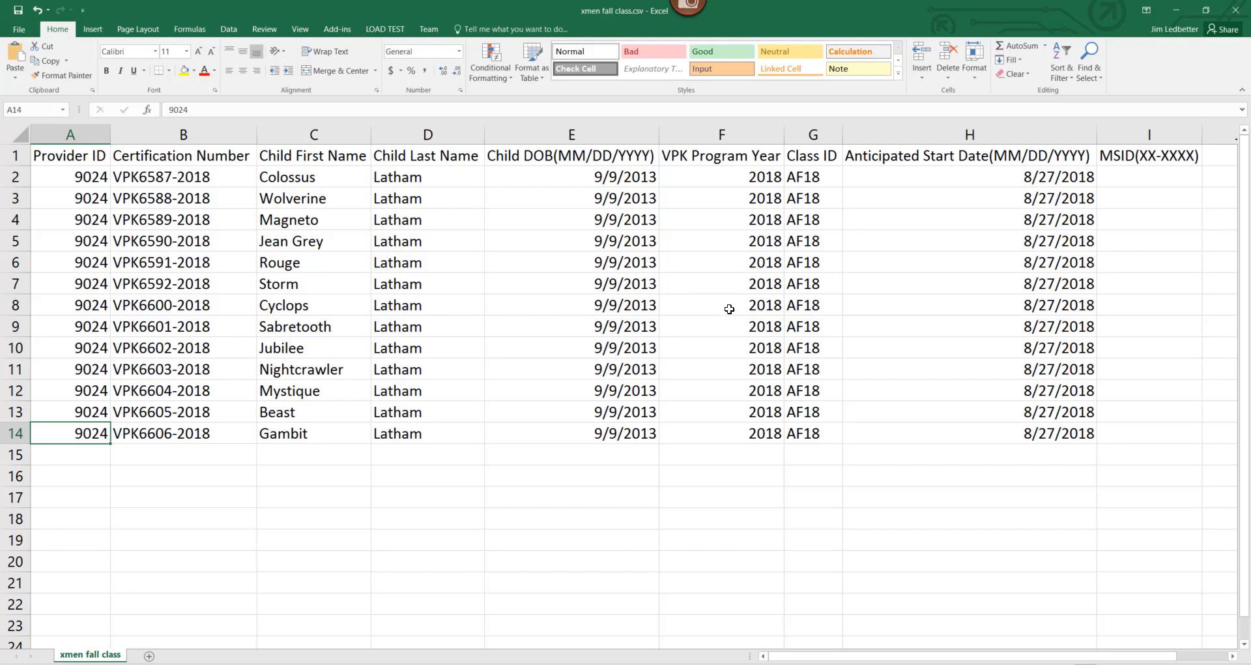
{"action": "left_click", "coordinate": [130, 309]}
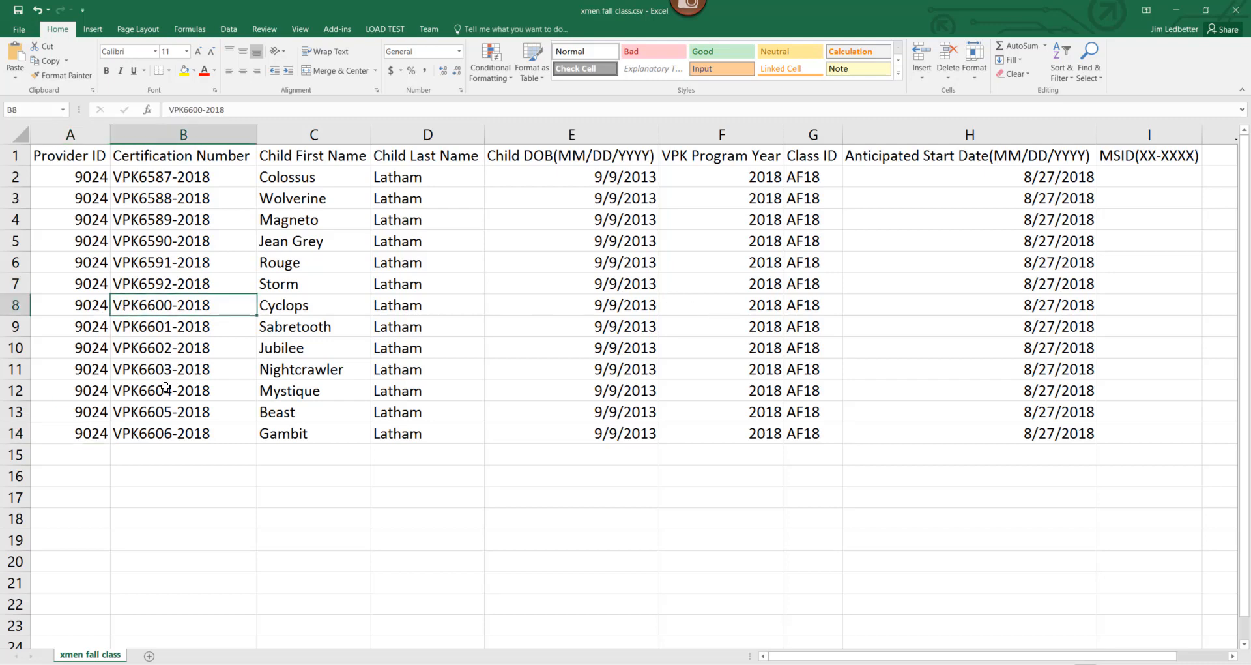
{"action": "left_click", "coordinate": [736, 308]}
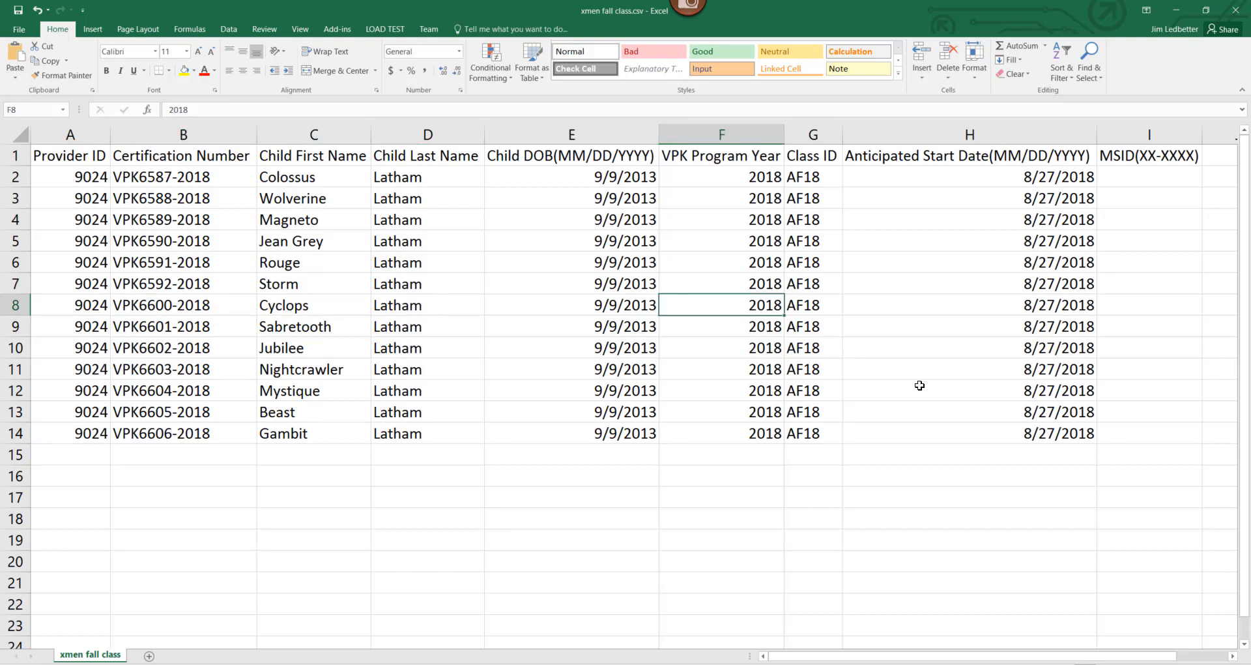
{"action": "type", "text": "2019"}
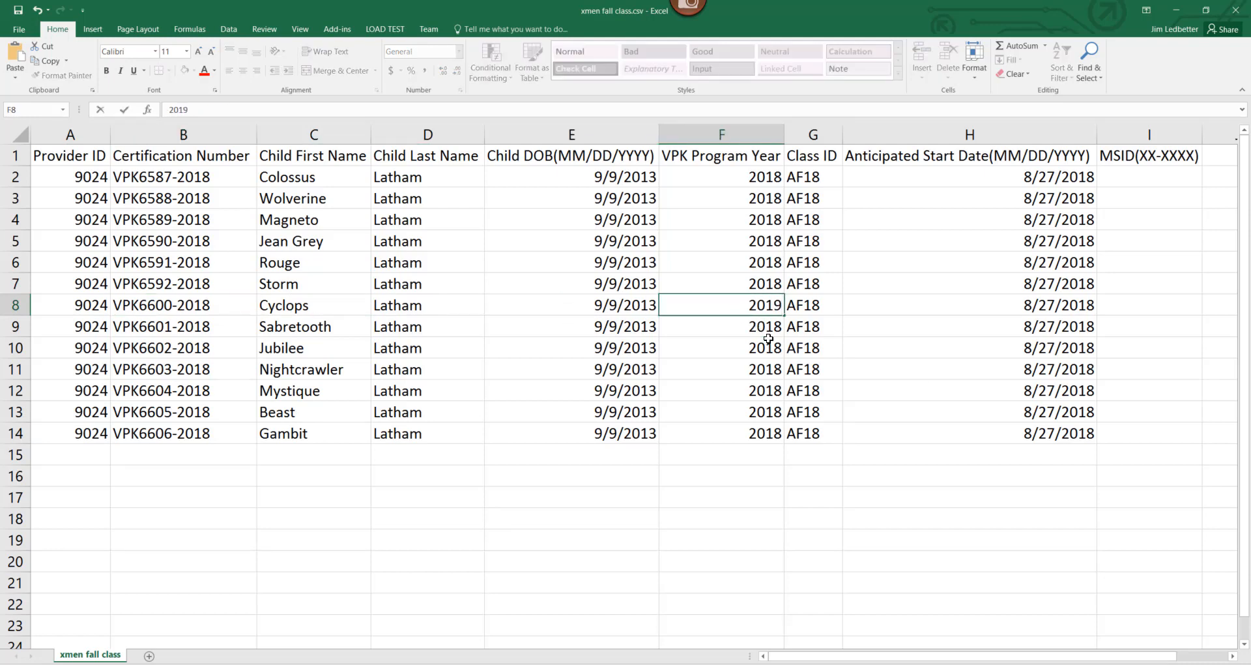
- Change the Class ID in cell G10 to GF18
{"action": "left_click", "coordinate": [804, 350]}
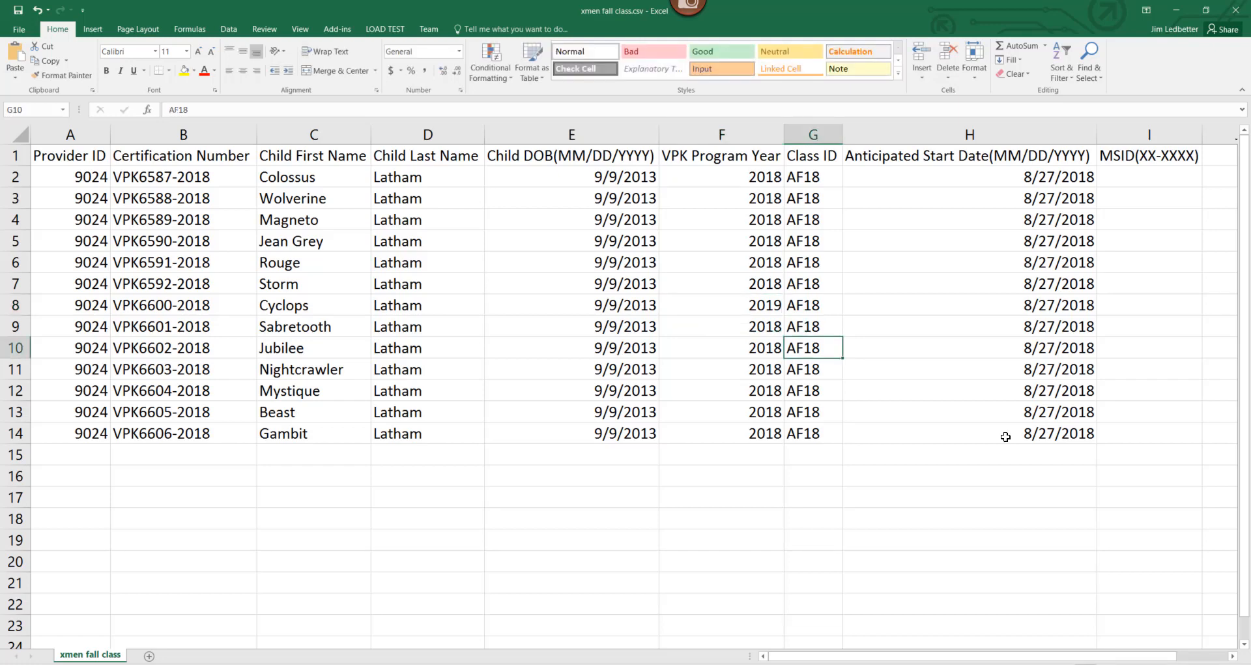
{"action": "type", "text": "G"}
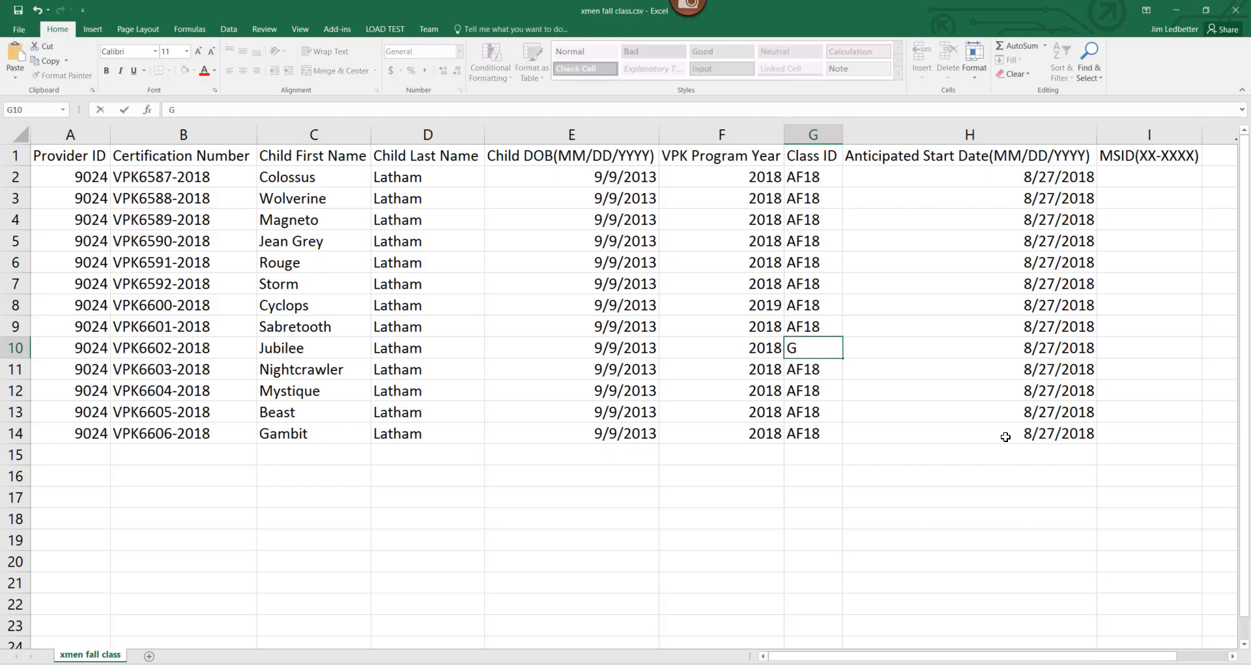
{"action": "type", "text": "F18"}
- Set the Anticipated Start Date in cell H11 to 6/15/2018
{"action": "left_click", "coordinate": [1022, 223]}
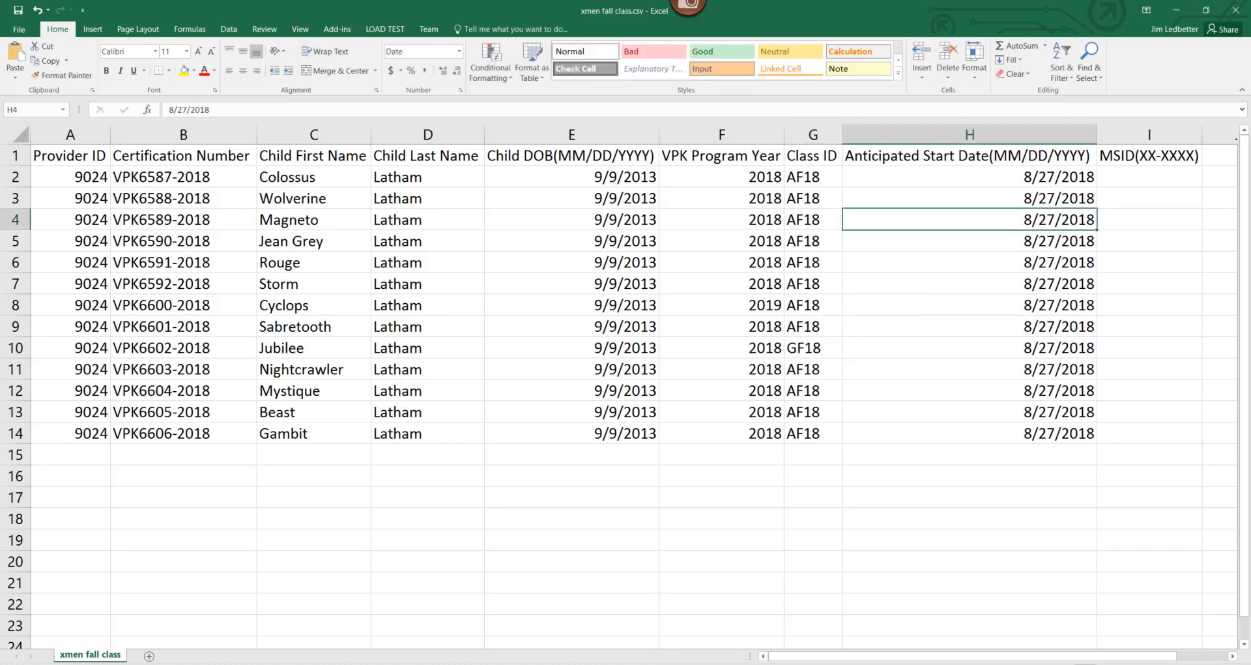
{"action": "left_click", "coordinate": [1020, 371]}
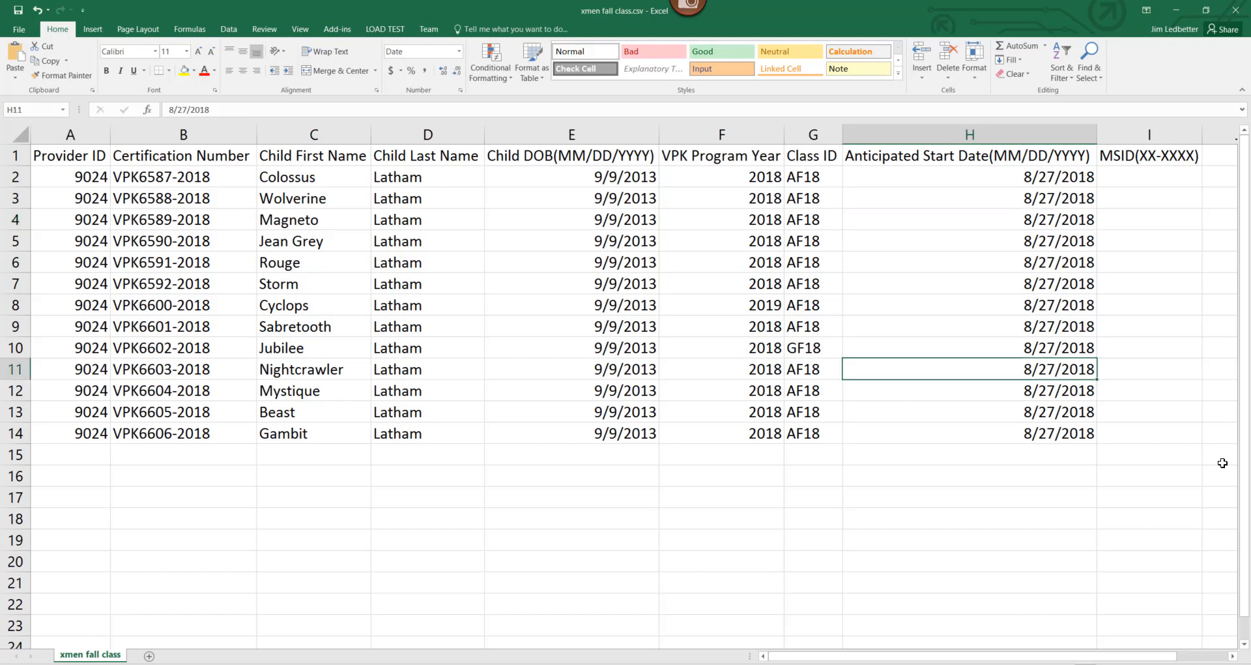
{"action": "type", "text": "6/15"}
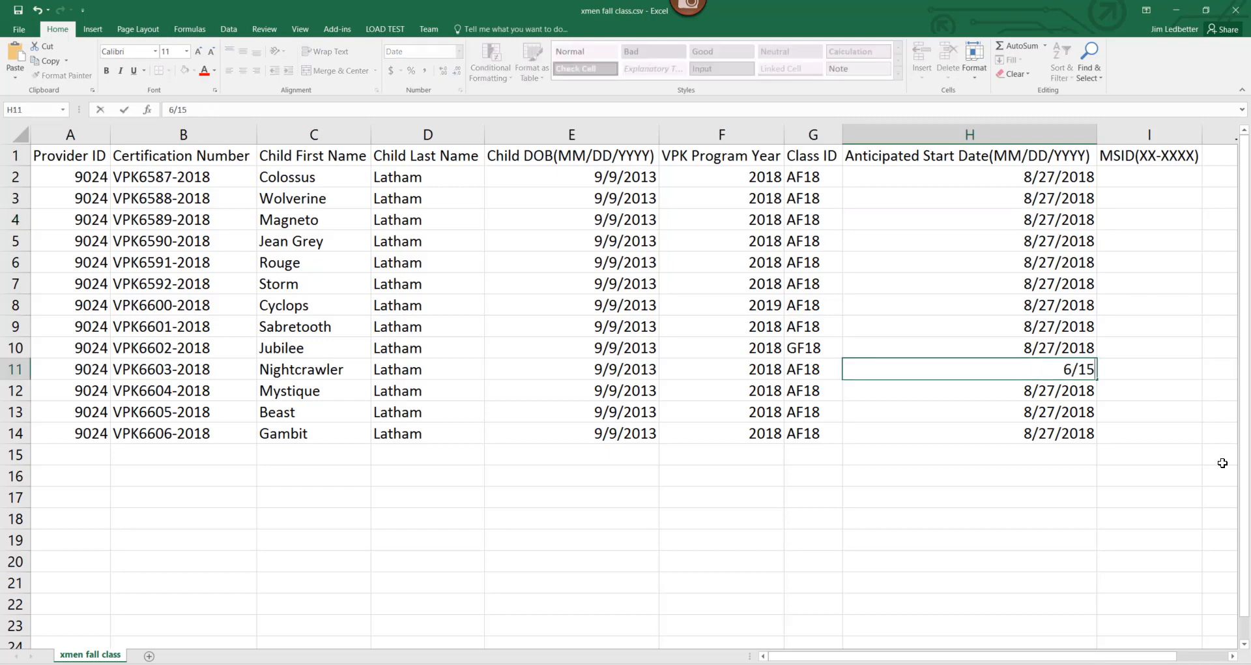
{"action": "type", "text": "/2018"}
- Review the enrollment columns from Provider ID through MSID, checking the entries in rows 3 and 4
{"action": "left_click", "coordinate": [104, 203]}
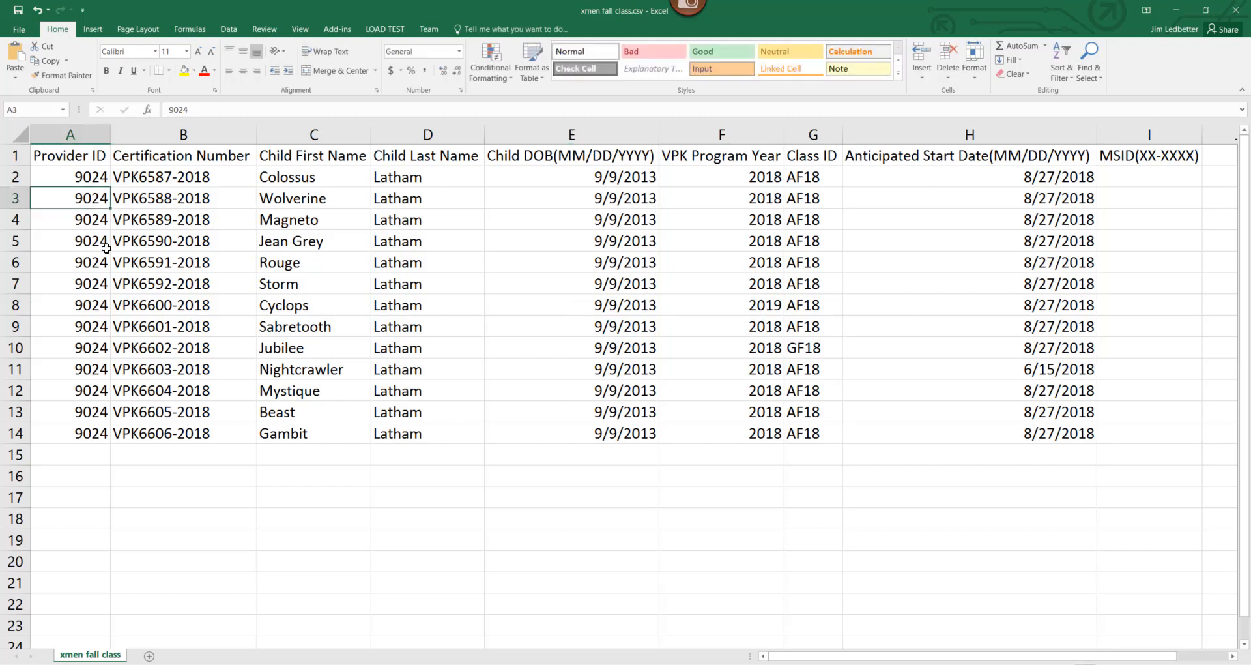
{"action": "left_click", "coordinate": [154, 219]}
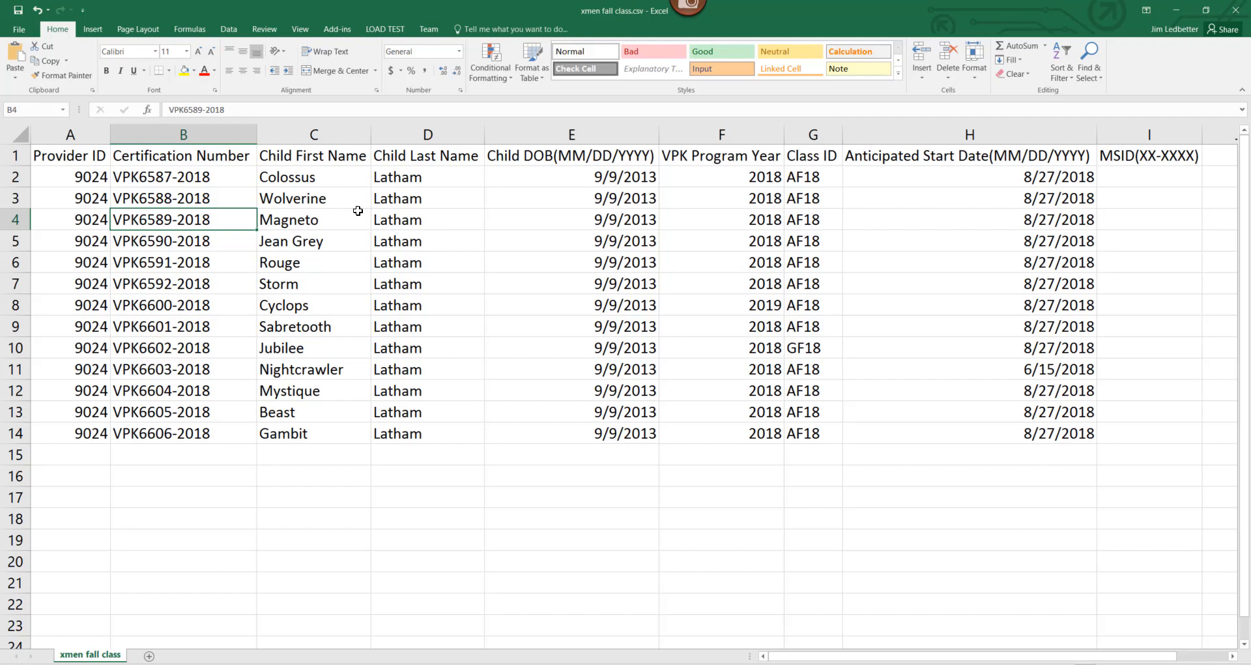
{"action": "left_click", "coordinate": [429, 224]}
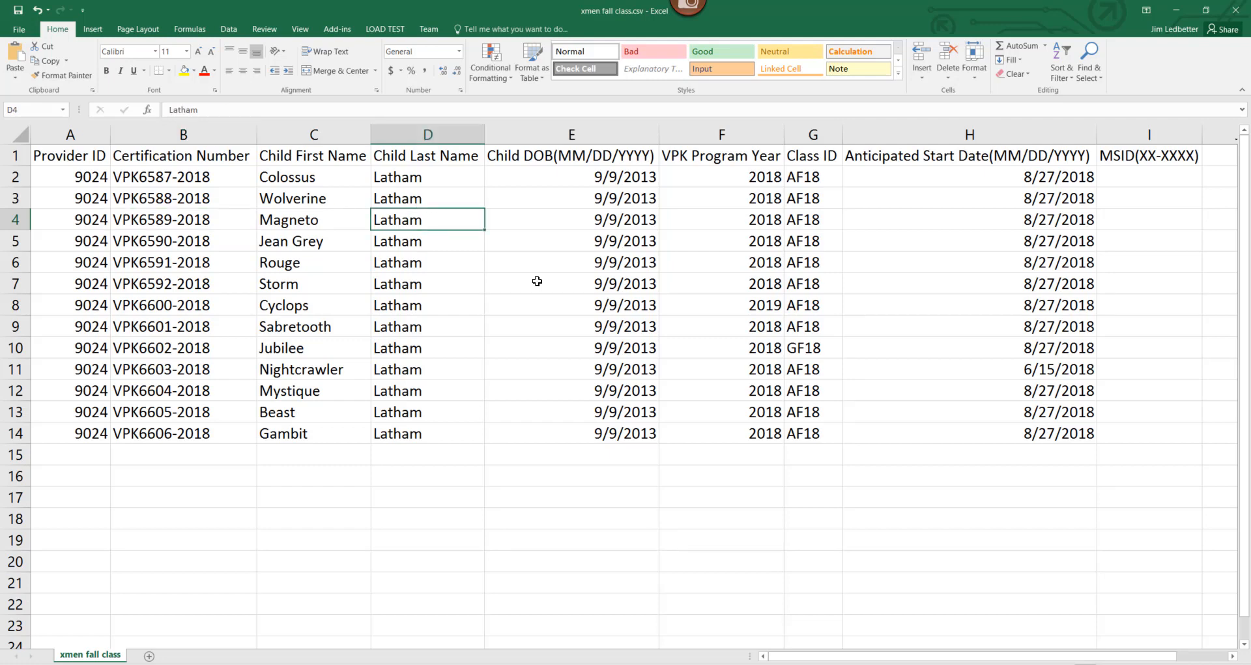
{"action": "left_click", "coordinate": [542, 225]}
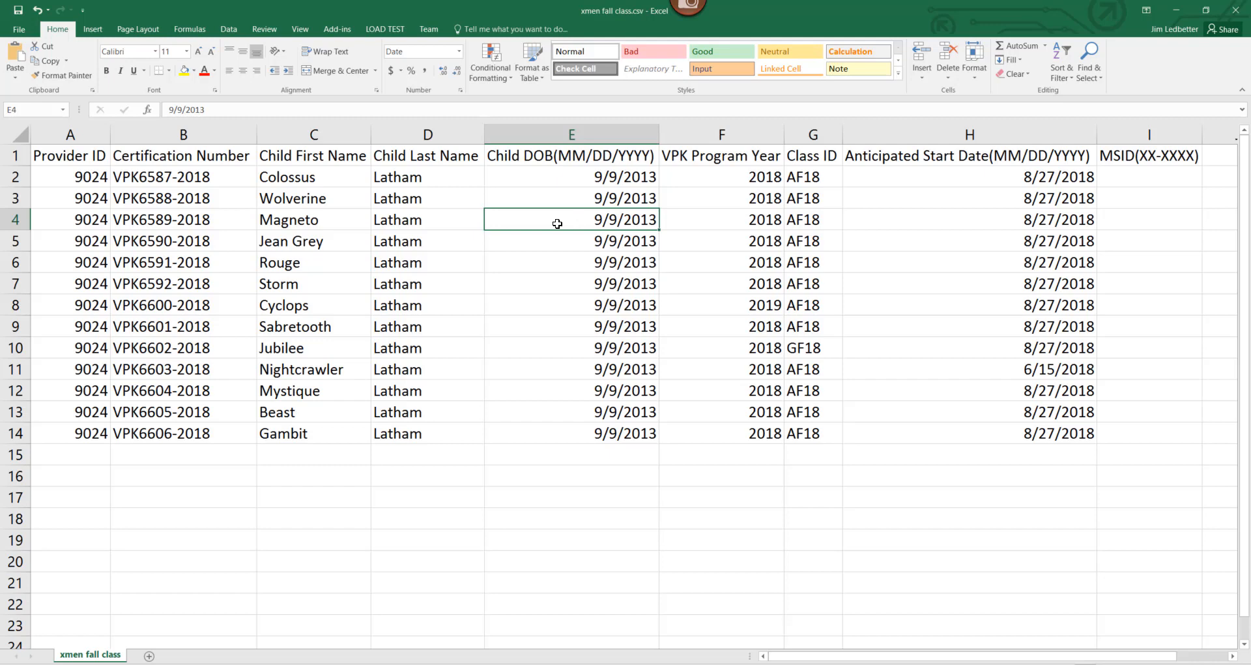
{"action": "left_click", "coordinate": [754, 220]}
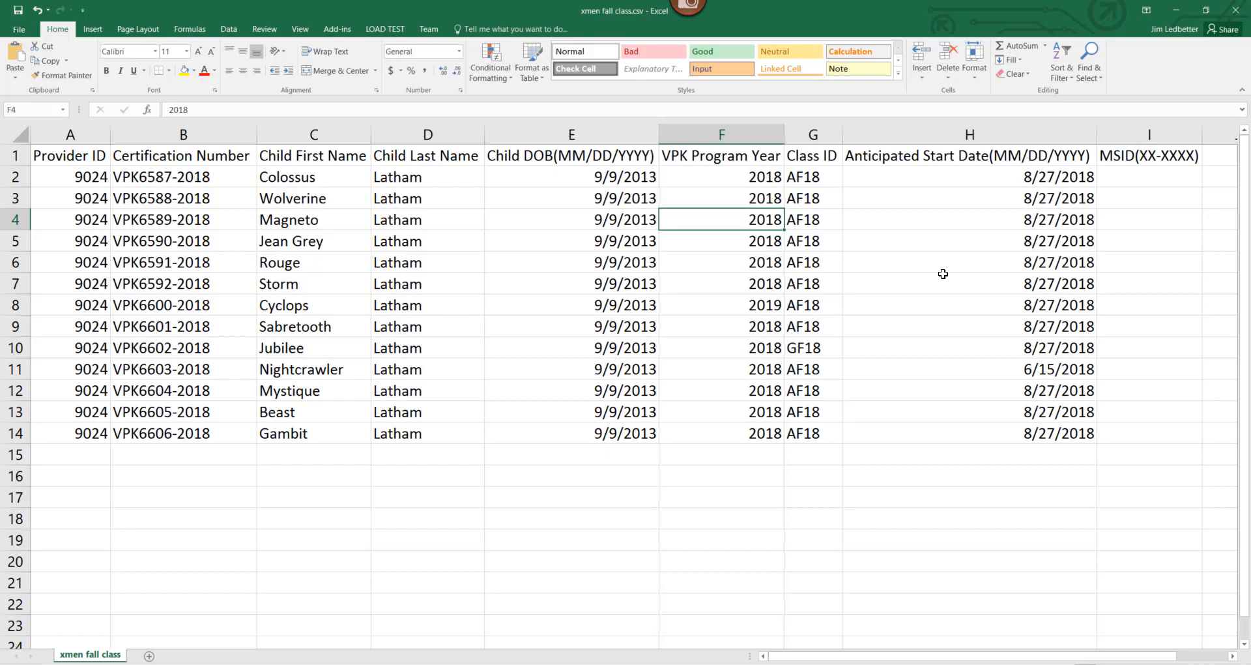
{"action": "key", "text": "Right"}
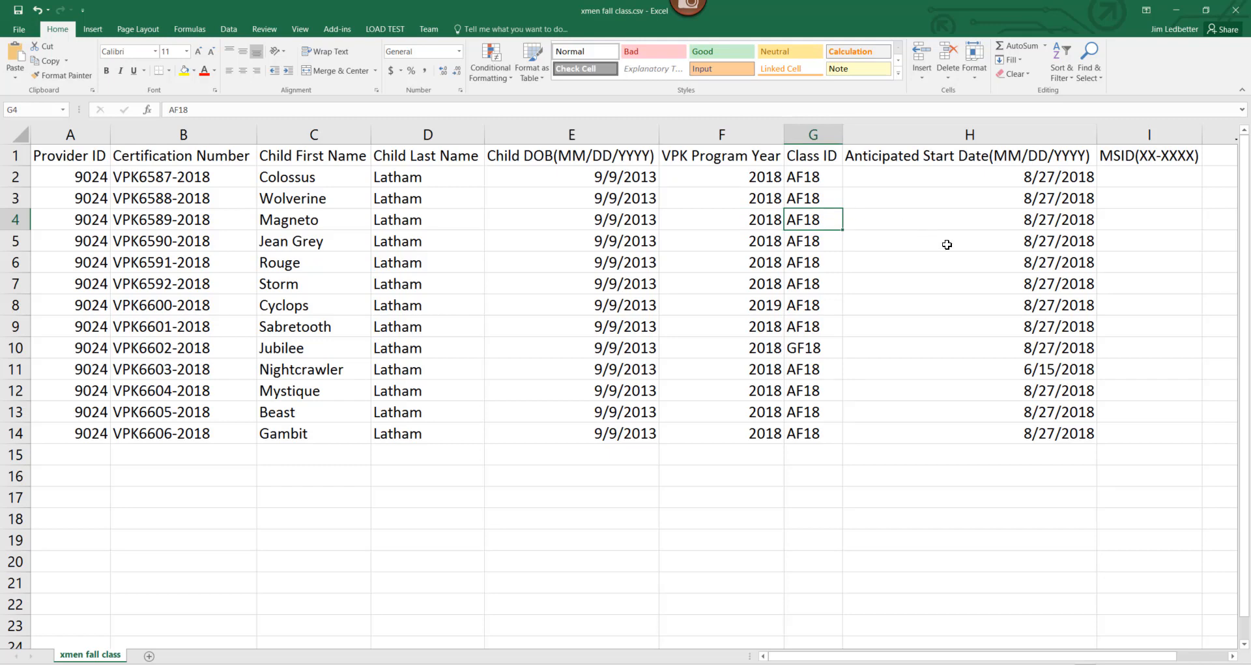
{"action": "left_click", "coordinate": [962, 221]}
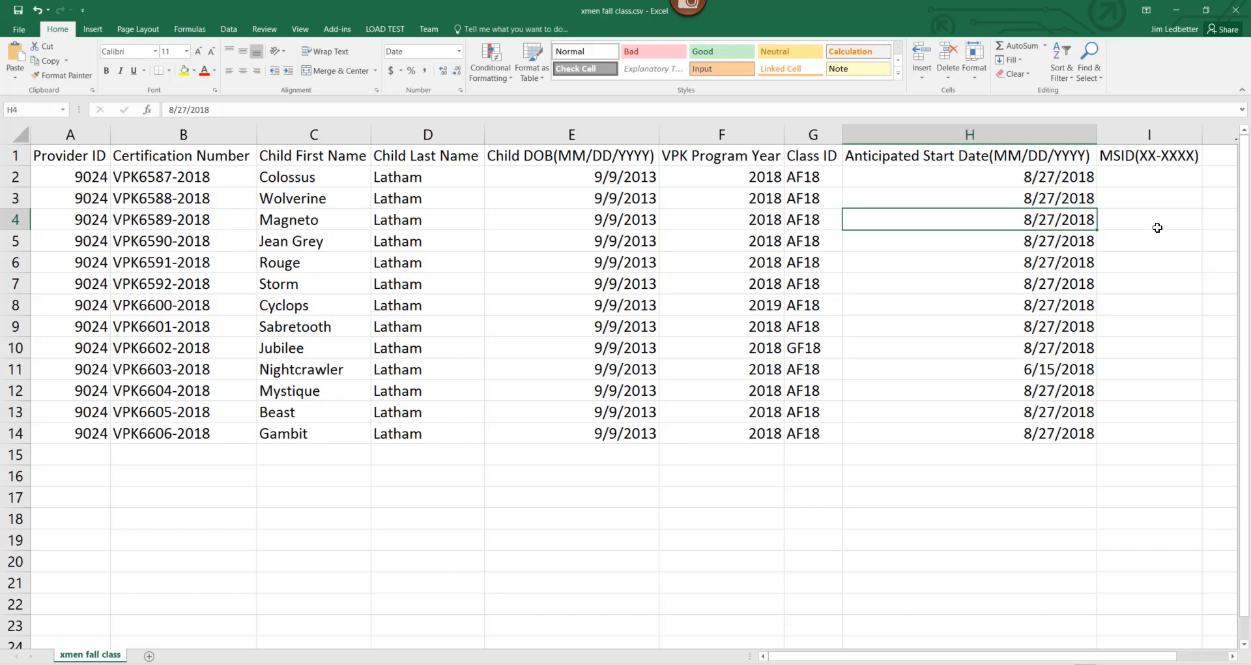
{"action": "key", "text": "Right"}
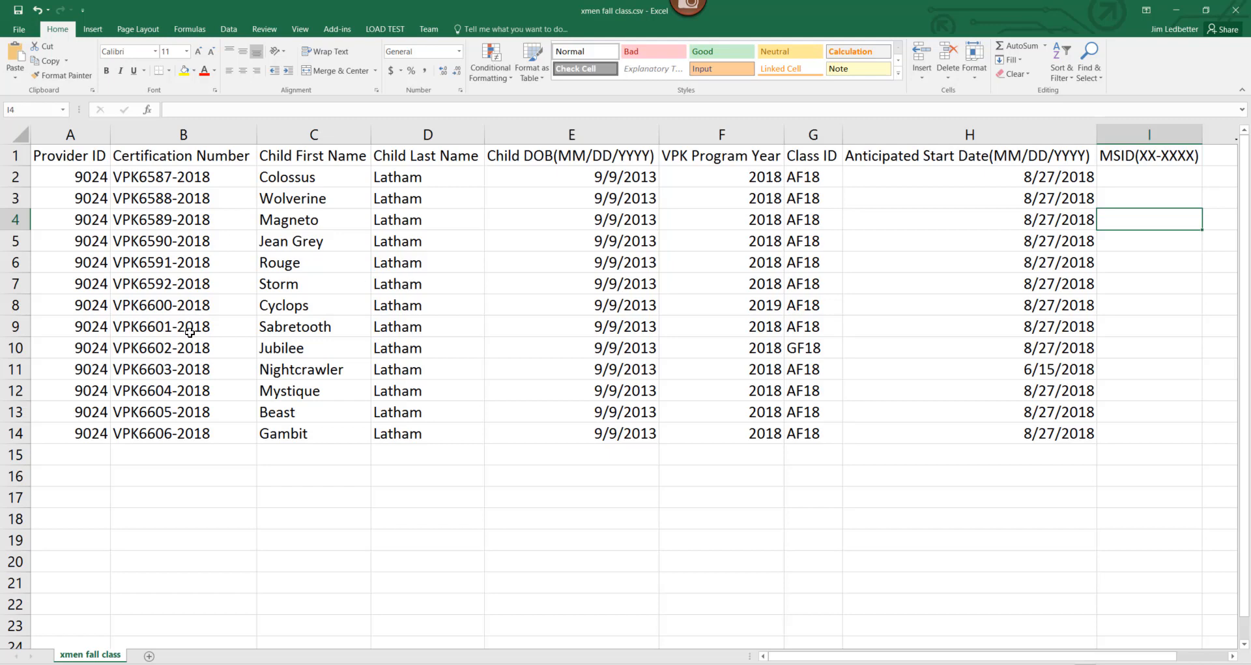
- Save the workbook over xmen fall class.csv on the Desktop, keeping the CSV format, then close it and switch to the Provider Portal
{"action": "left_click", "coordinate": [18, 9]}
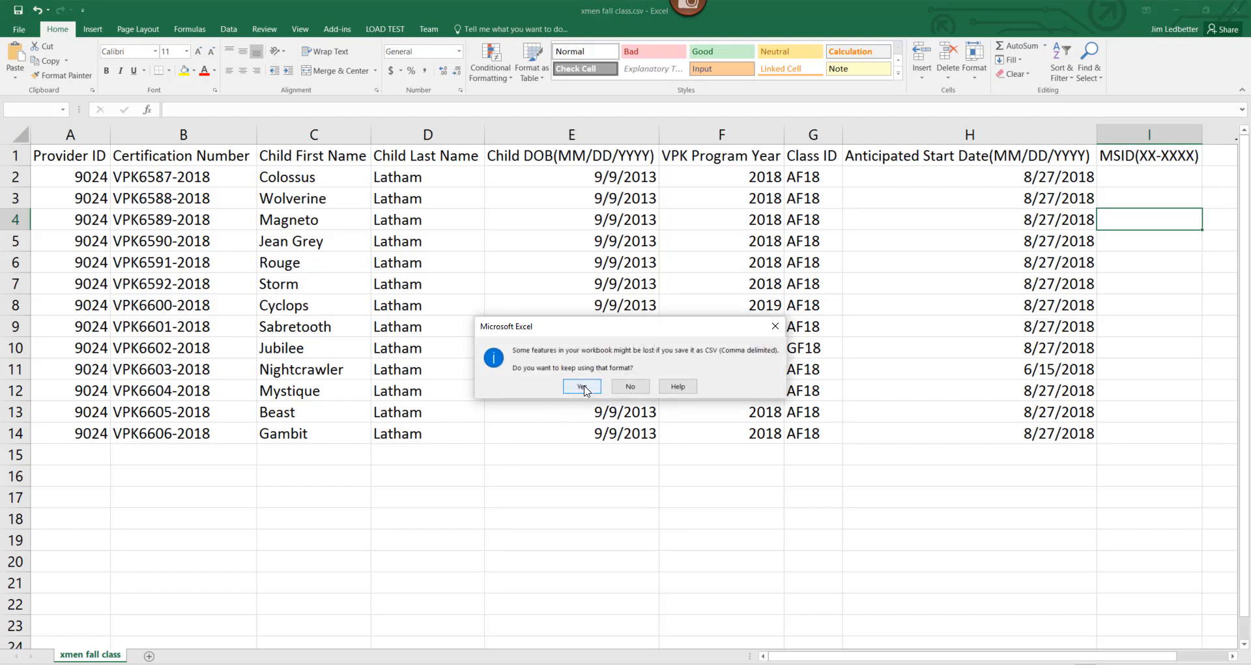
{"action": "left_click", "coordinate": [583, 387]}
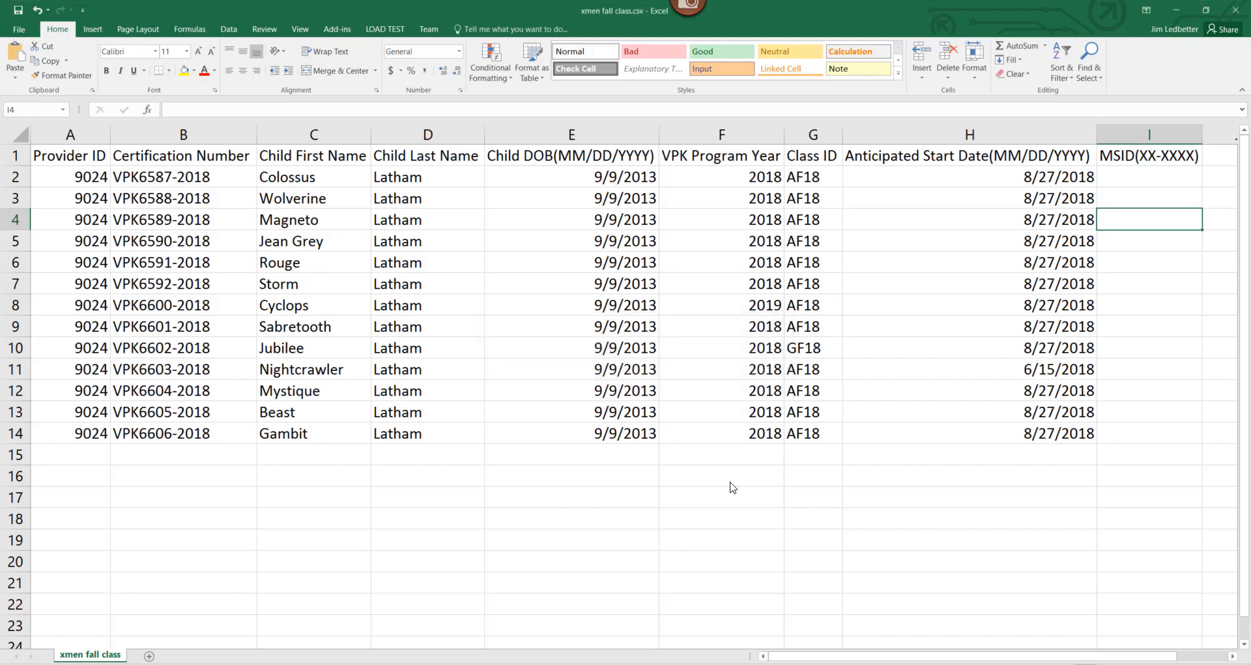
{"action": "left_click", "coordinate": [1234, 11]}
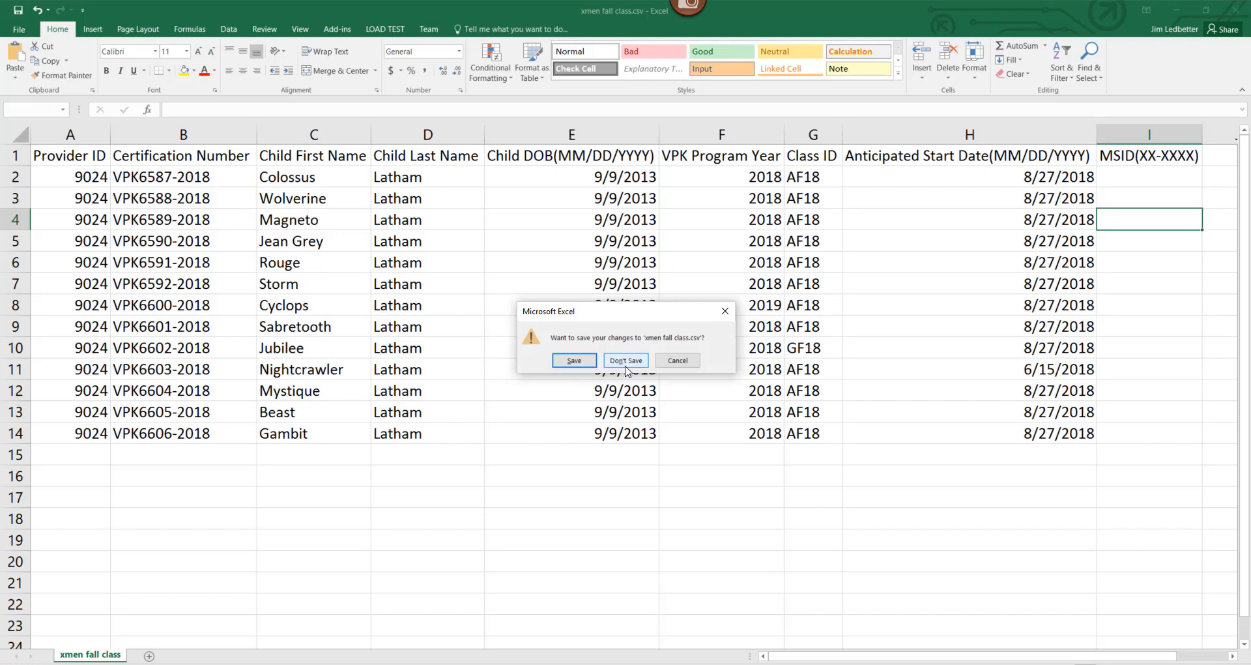
{"action": "left_click", "coordinate": [576, 363]}
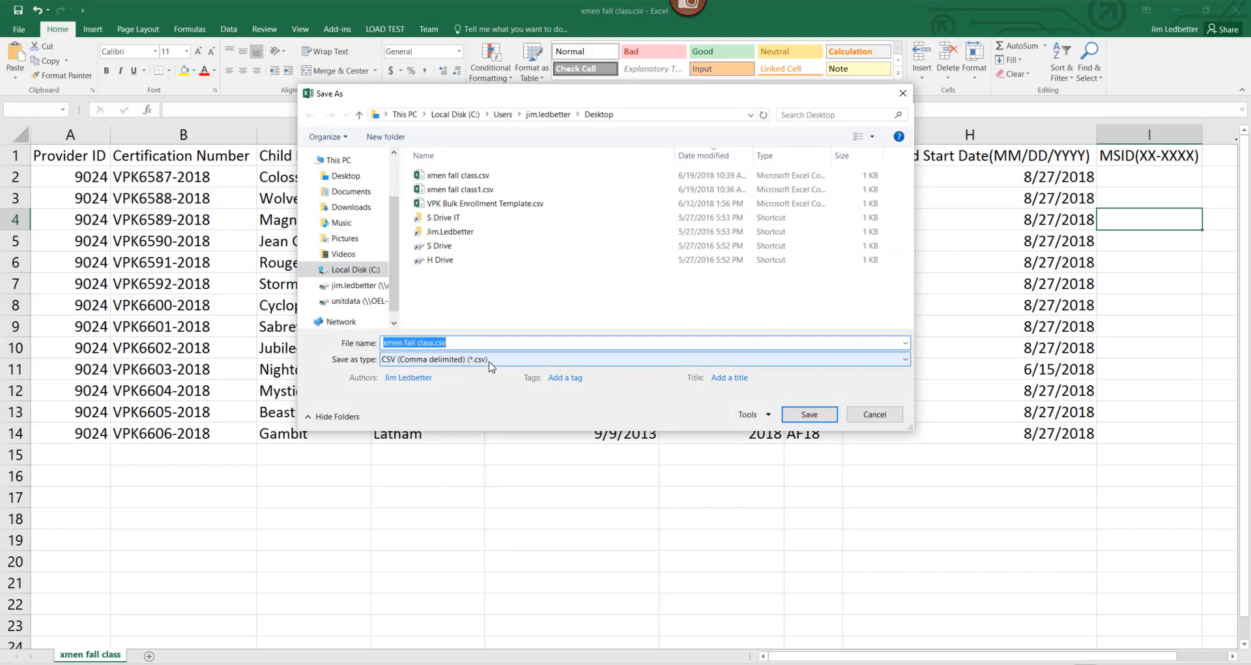
{"action": "left_click", "coordinate": [809, 414]}
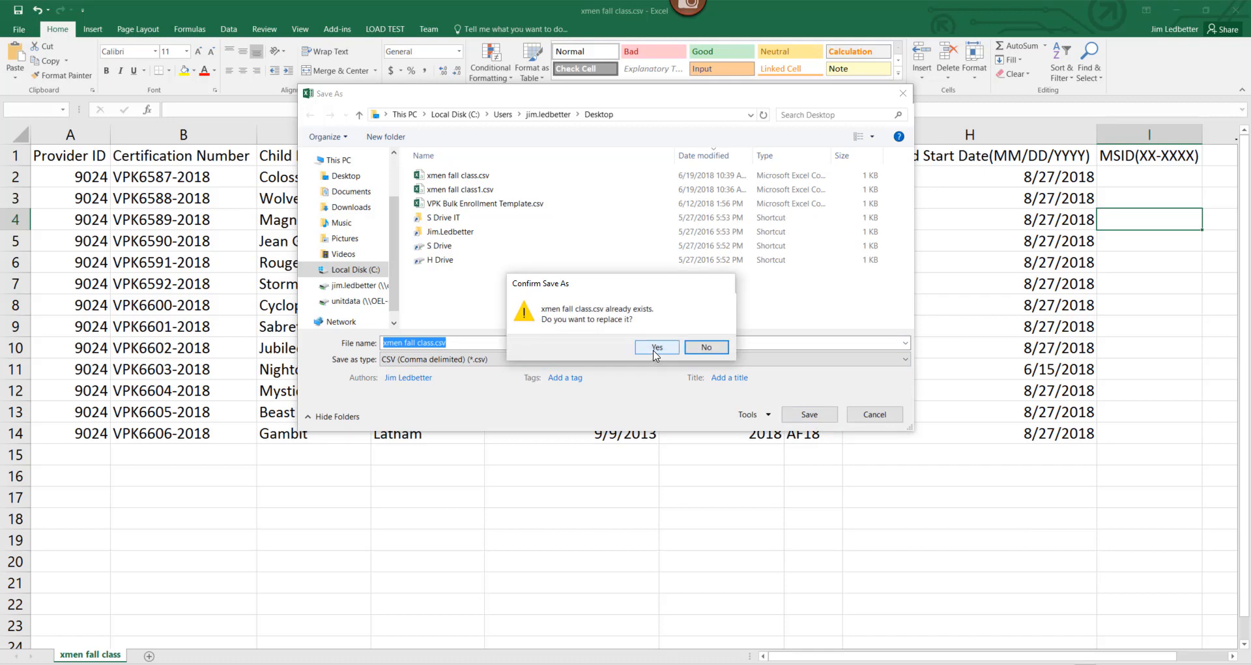
{"action": "key", "text": "Return"}
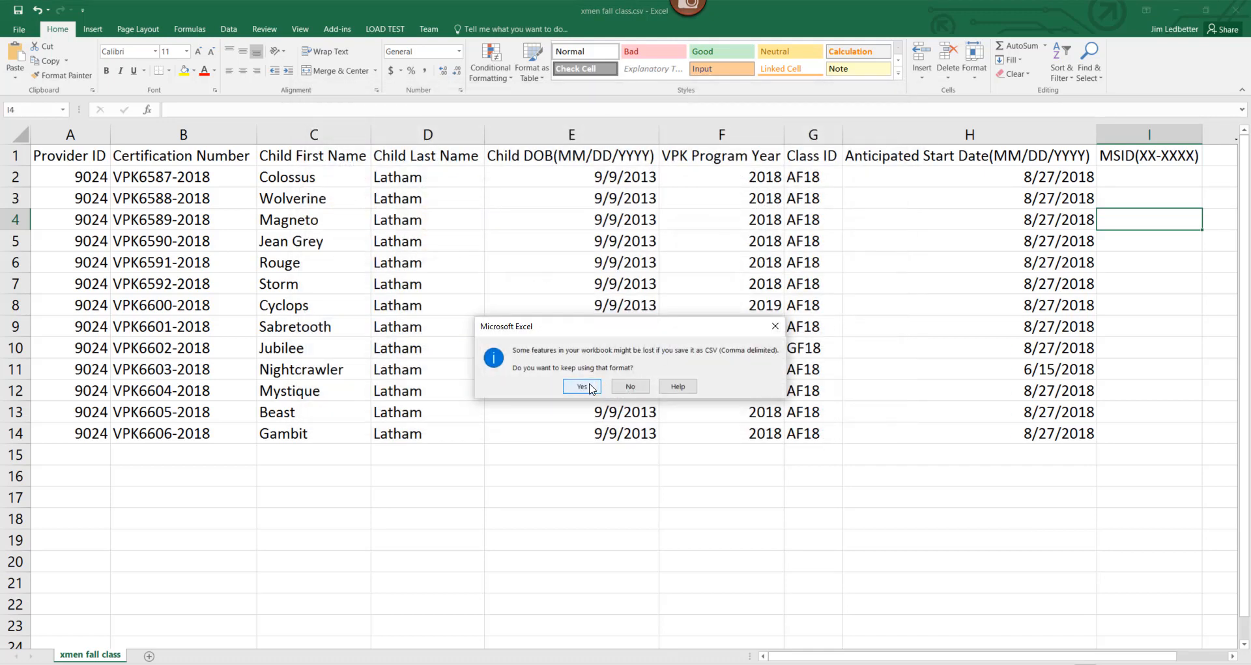
{"action": "key", "text": "alt+Tab"}
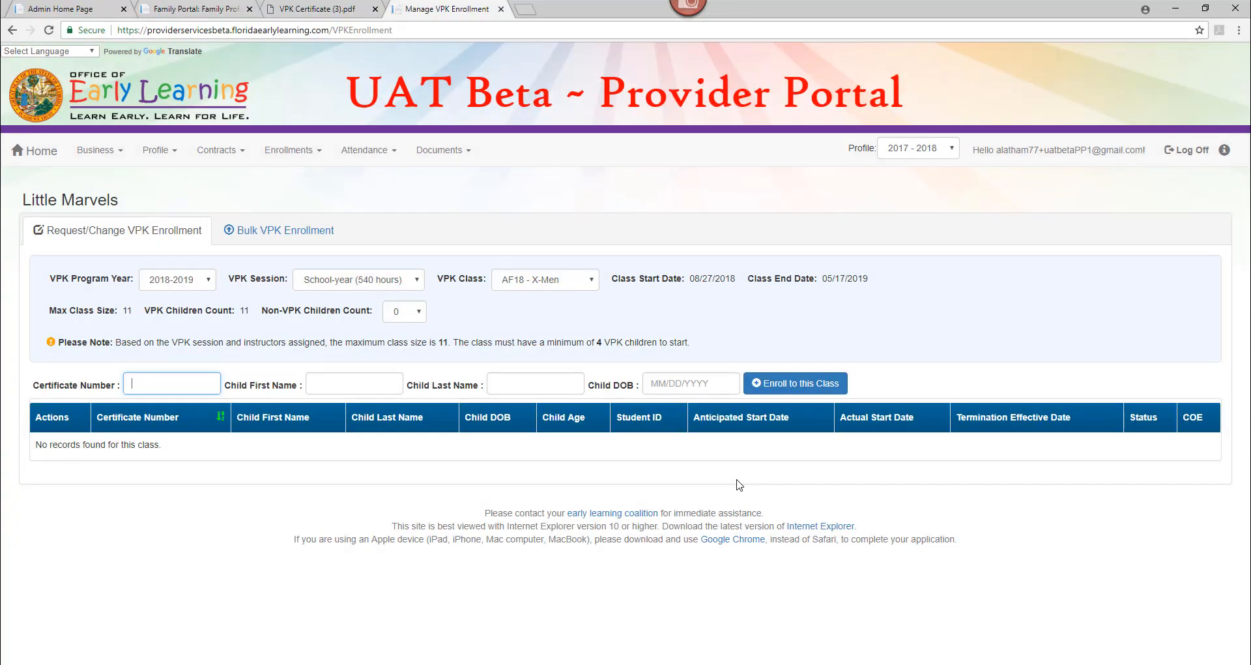
- Upload xmen fall class.csv from the Desktop as a Bulk VPK Enrollment file
{"action": "left_click", "coordinate": [246, 232]}
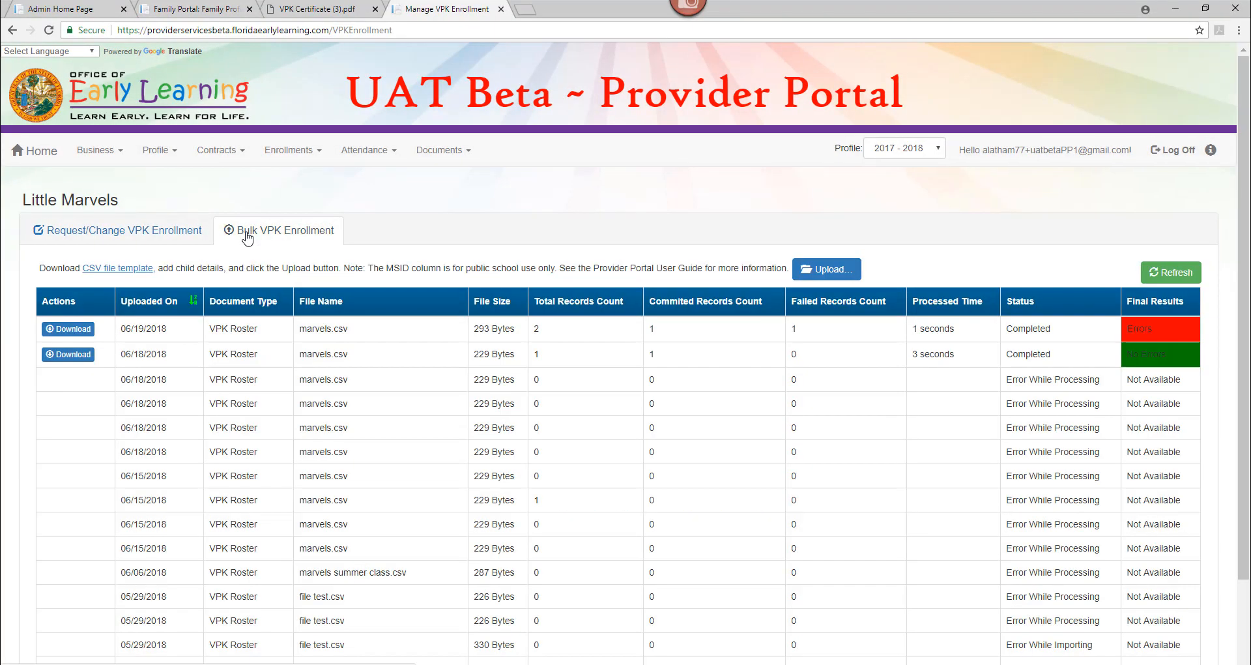
{"action": "left_click", "coordinate": [823, 270]}
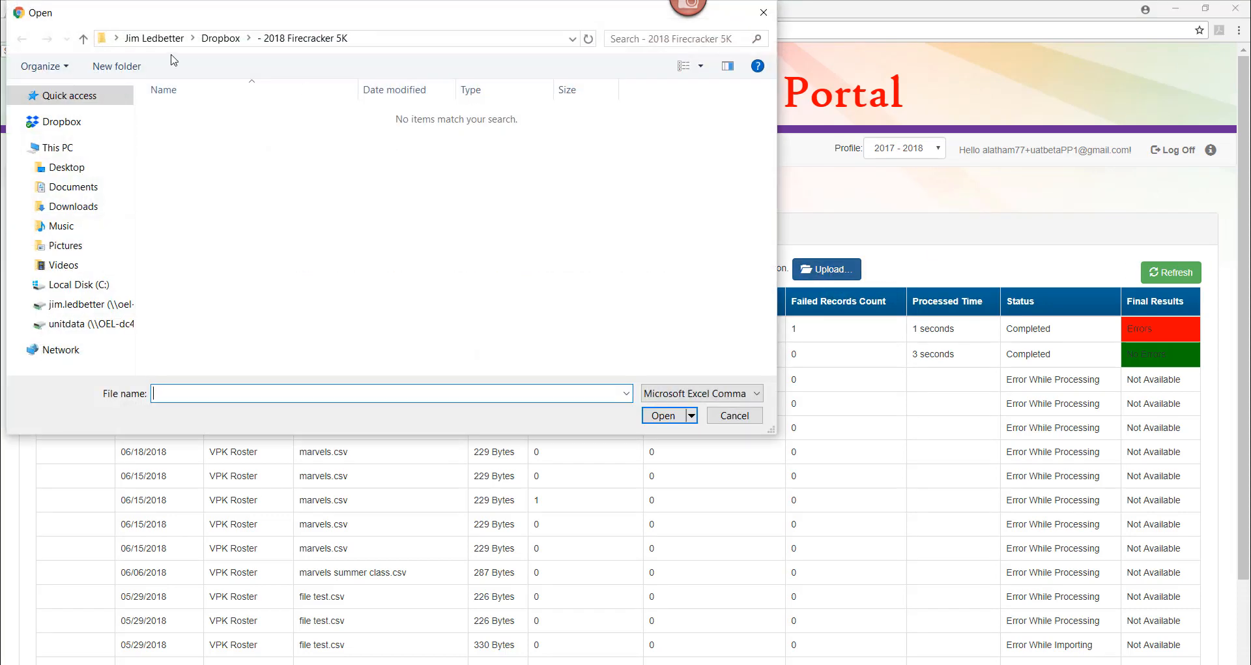
{"action": "left_click", "coordinate": [67, 169]}
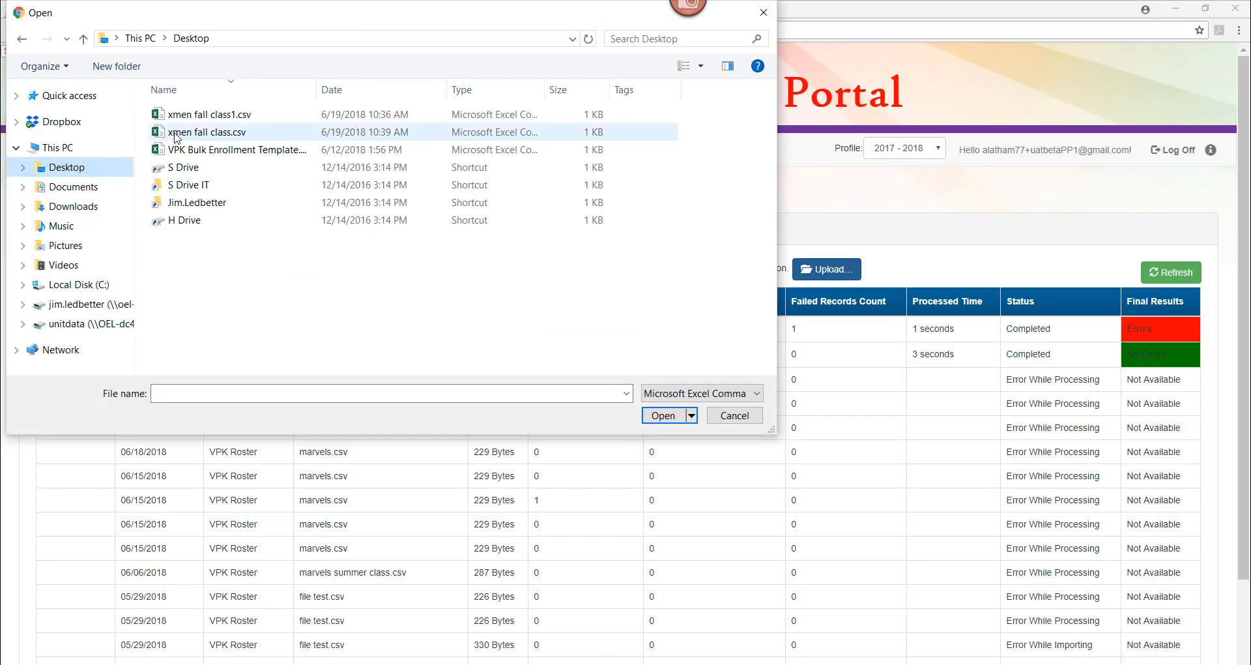
{"action": "left_click", "coordinate": [175, 133]}
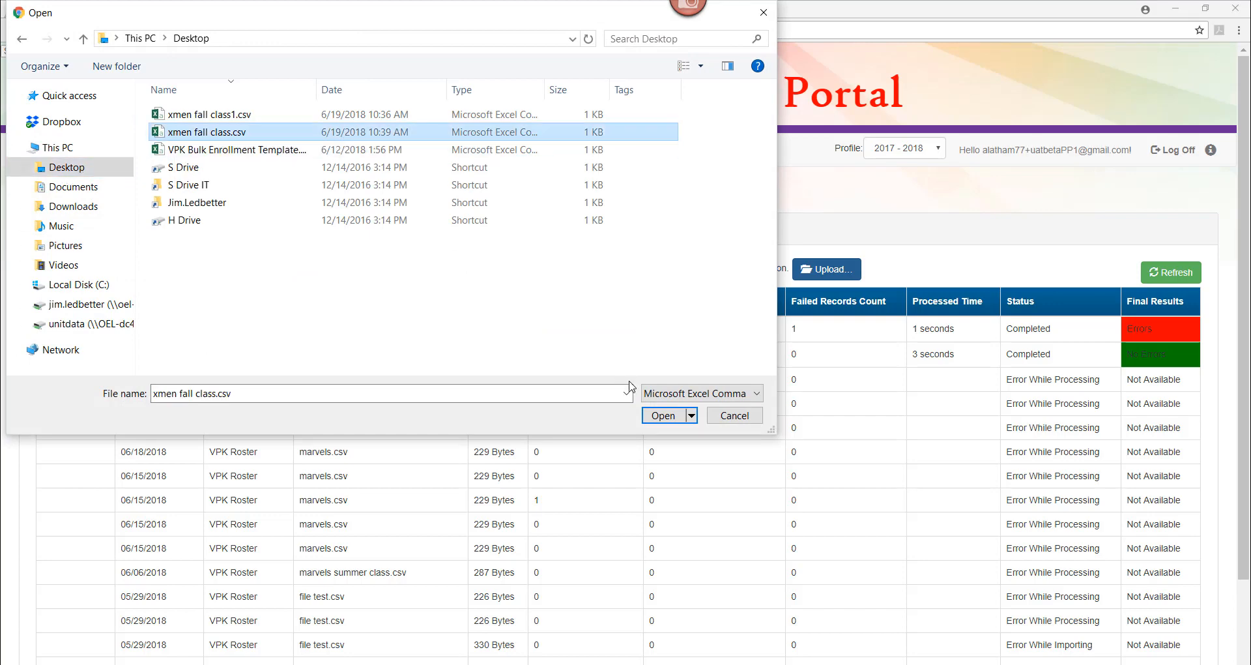
{"action": "left_click", "coordinate": [651, 415]}
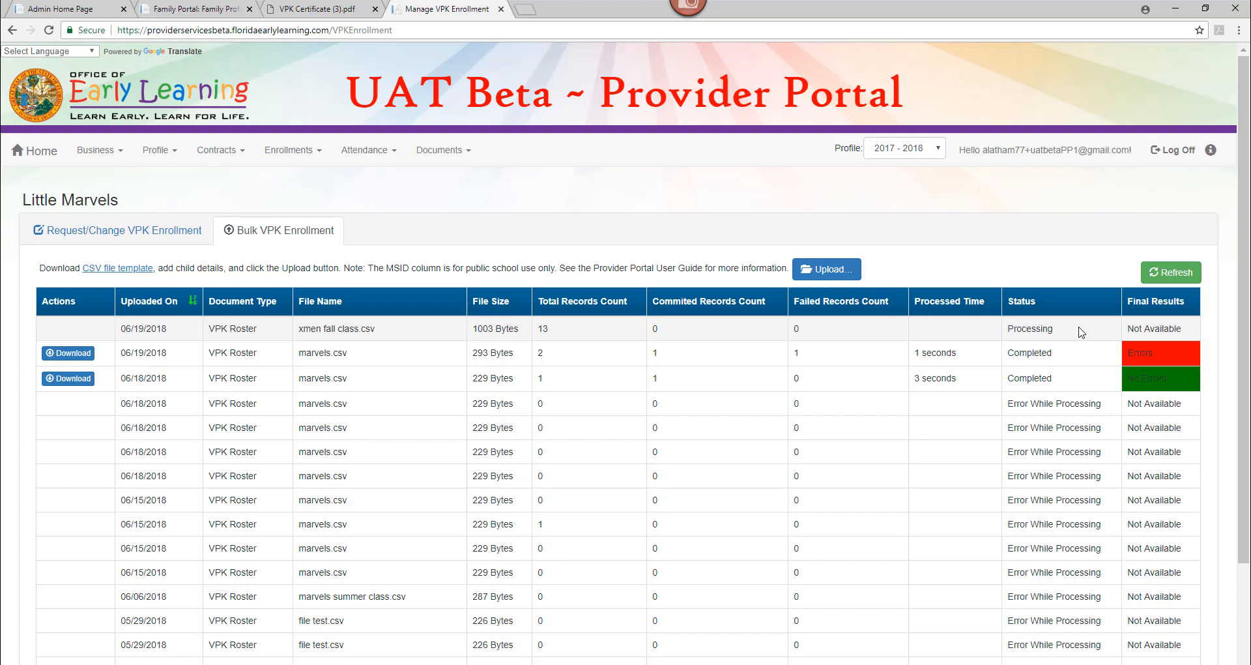
- Refresh the bulk upload list, download the processed results for xmen fall class.csv, and open the downloaded file in Excel
{"action": "left_click", "coordinate": [1157, 279]}
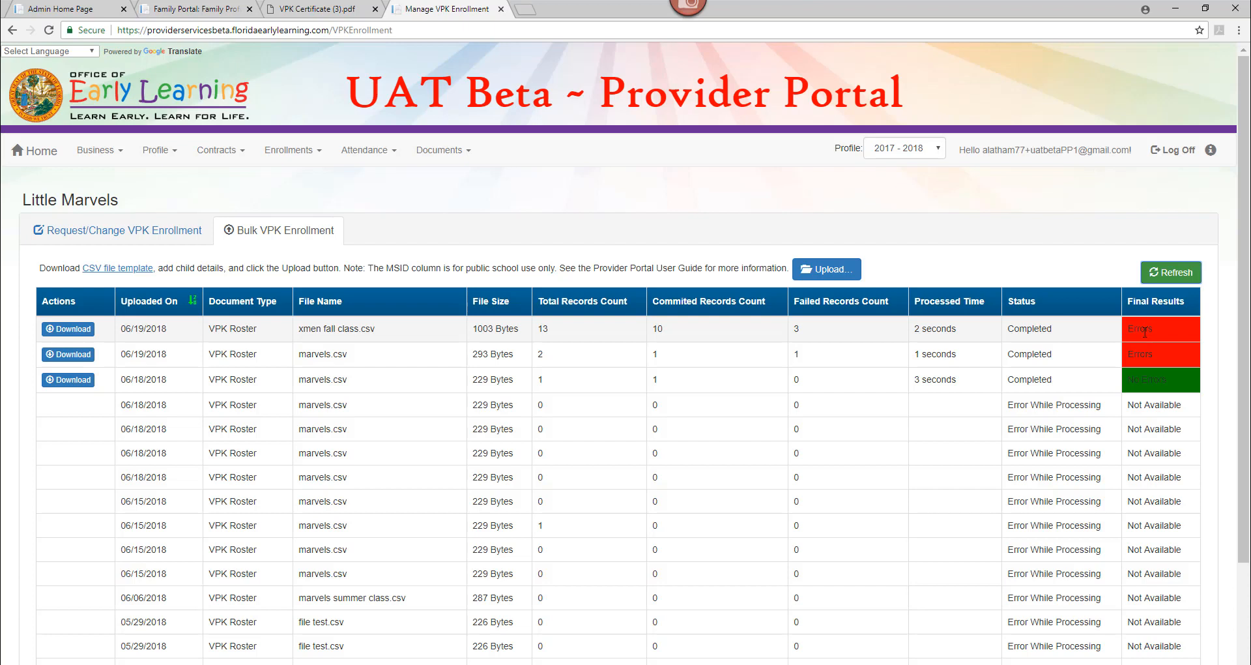
{"action": "left_click", "coordinate": [81, 334]}
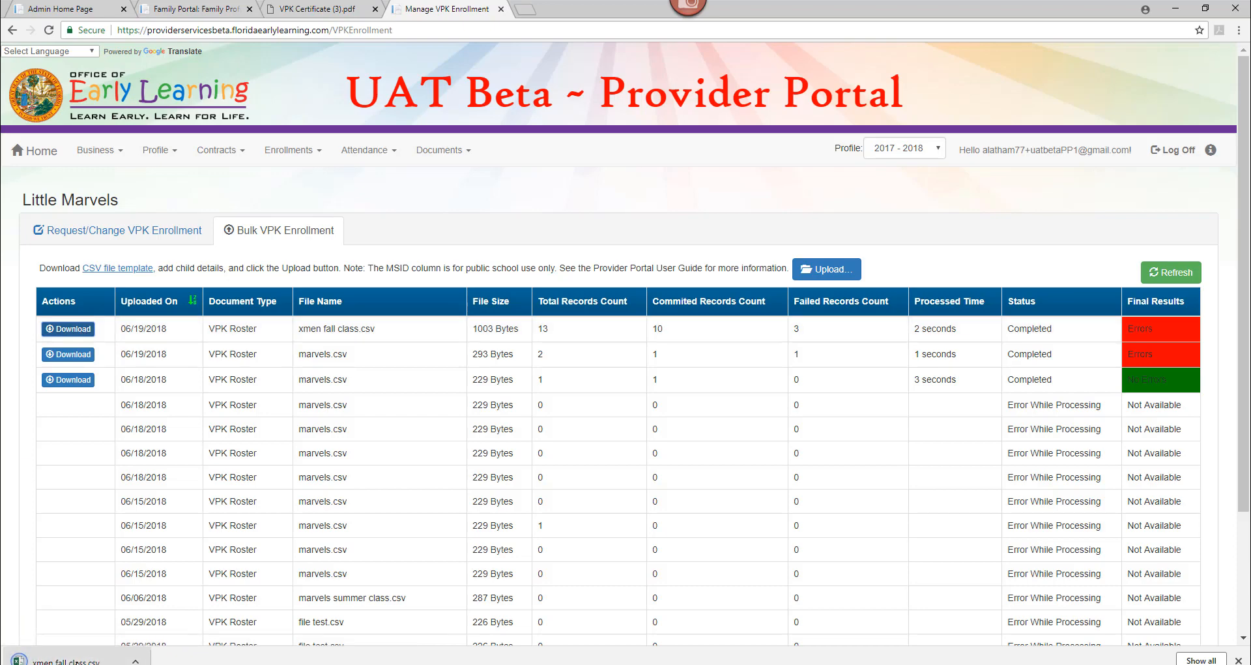
{"action": "left_click", "coordinate": [77, 660]}
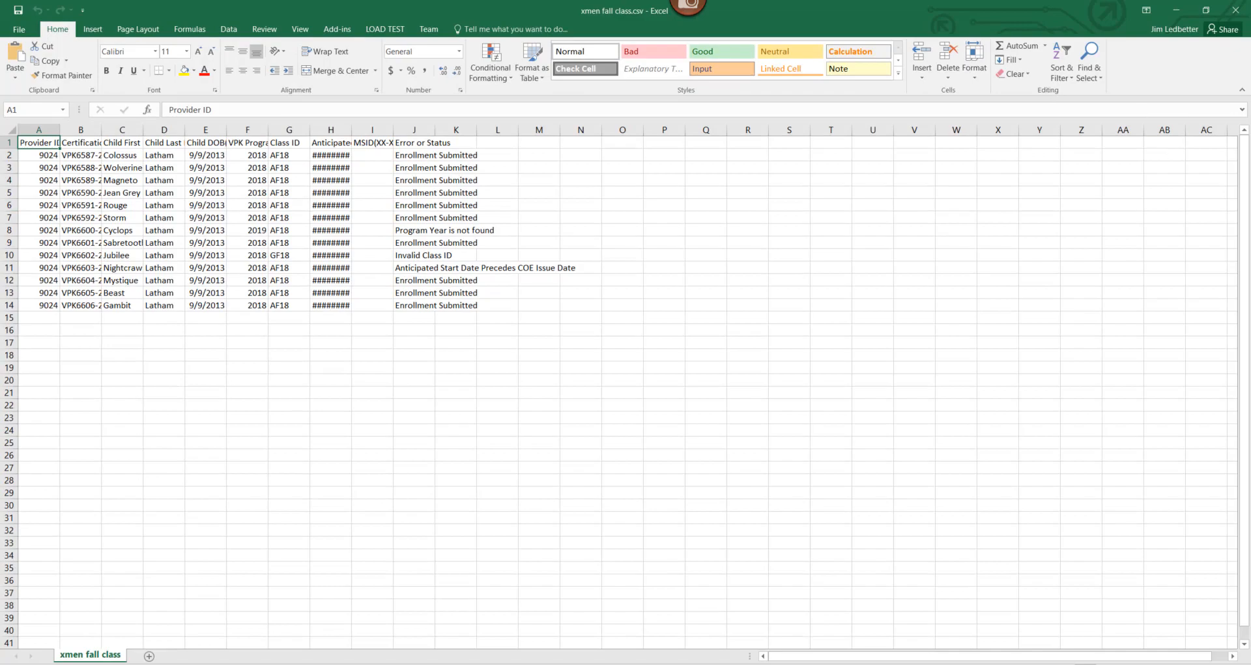
- Enlarge the results sheet and widen all its columns to fit their contents
{"action": "scroll", "coordinate": [619, 384], "scroll_direction": "up", "scroll_amount": 5}
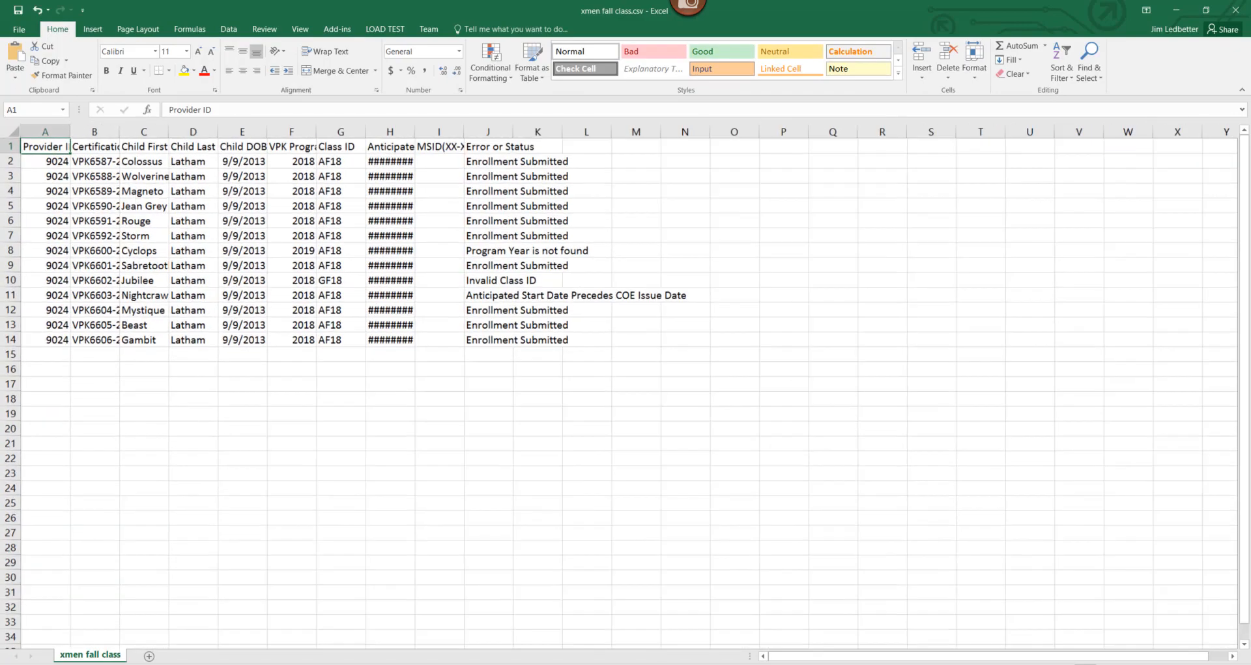
{"action": "scroll", "coordinate": [619, 385], "scroll_direction": "up", "scroll_amount": 2}
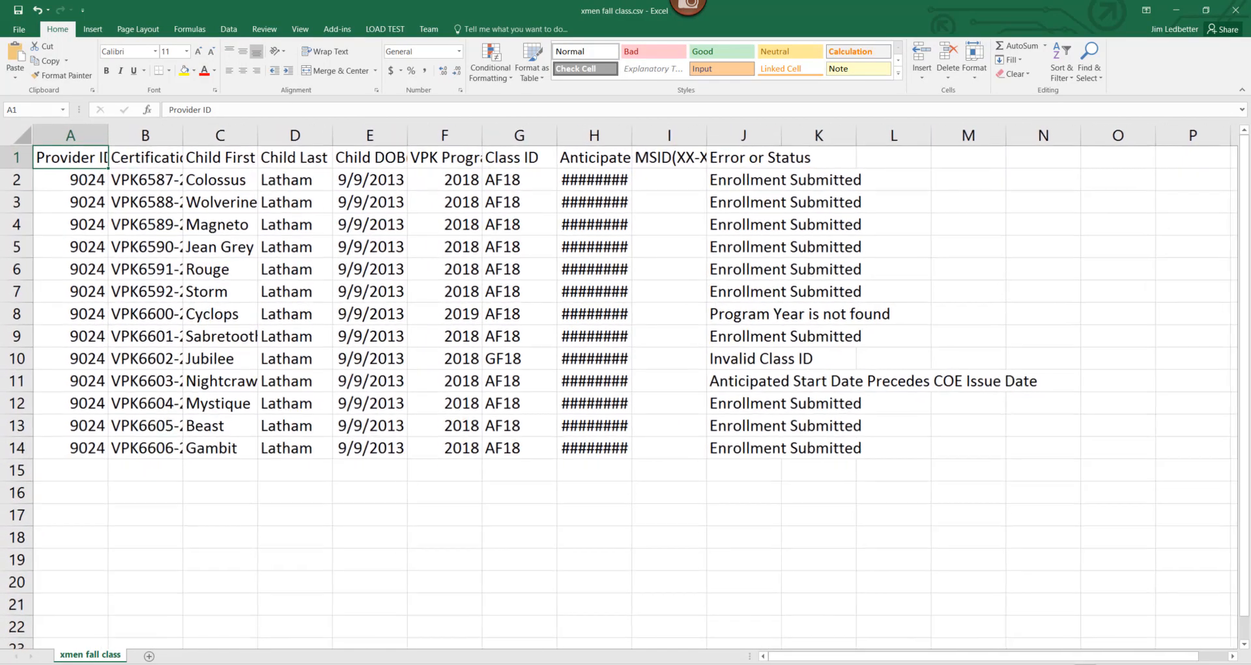
{"action": "left_click", "coordinate": [14, 132]}
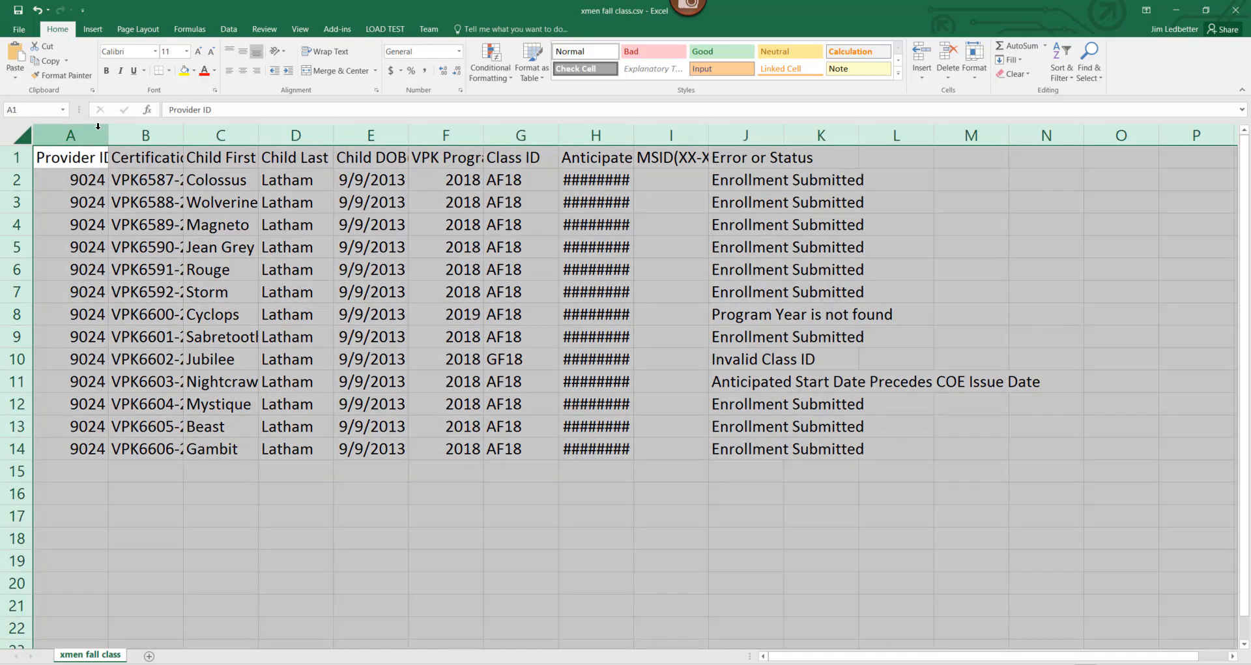
{"action": "double_click", "coordinate": [108, 134]}
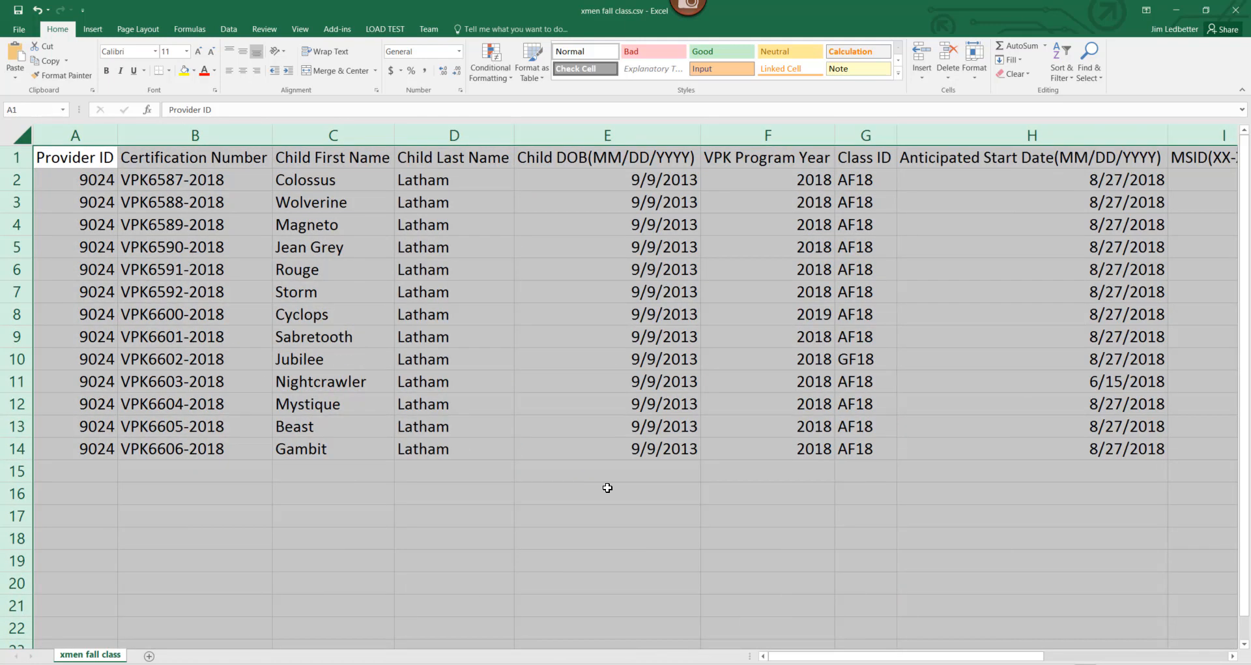
- Review the Error or Status entries in rows 2 to 8, checking row 8's error against its VPK Program Year
{"action": "left_click", "coordinate": [1172, 664]}
{"action": "left_click", "coordinate": [1133, 576]}
{"action": "left_click", "coordinate": [1049, 171]}
{"action": "left_click_drag", "start_coordinate": [1049, 171], "coordinate": [1050, 257]}
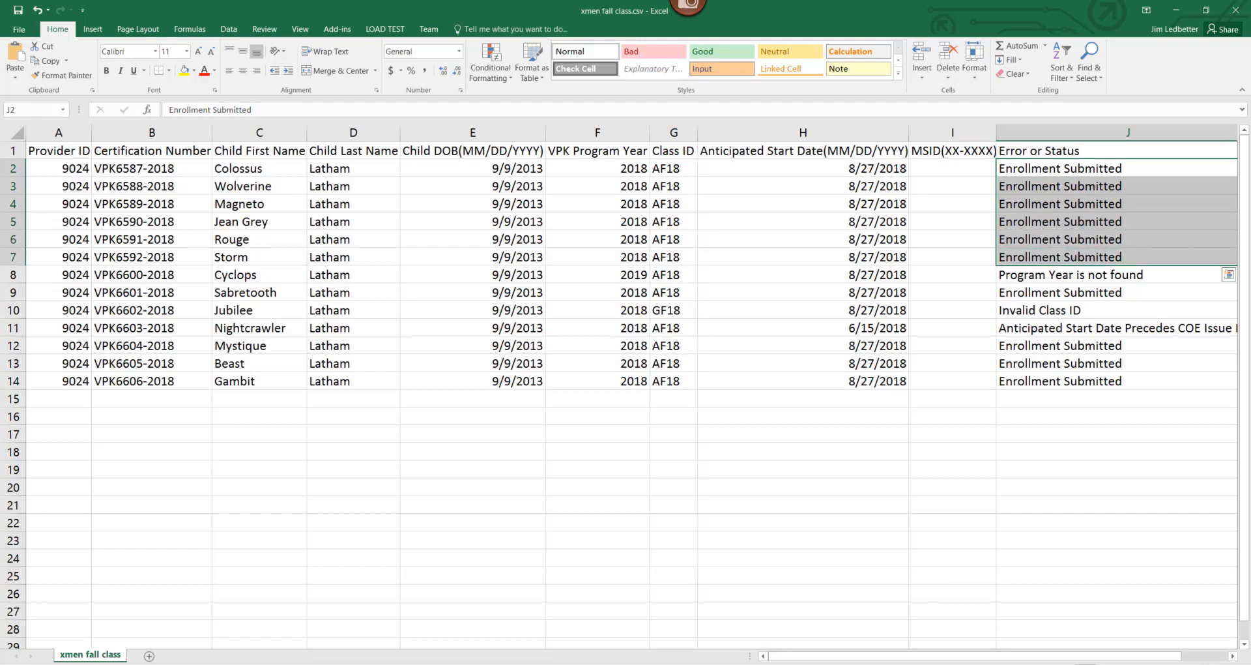
{"action": "left_click", "coordinate": [1045, 274]}
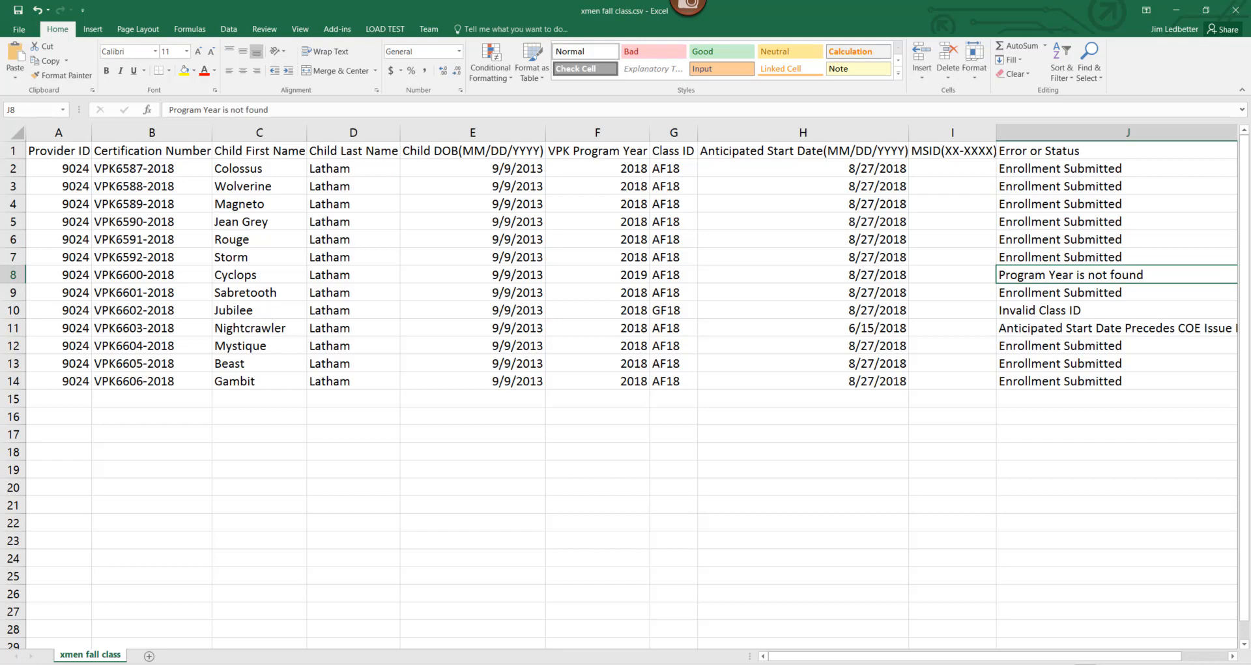
{"action": "left_click", "coordinate": [625, 275]}
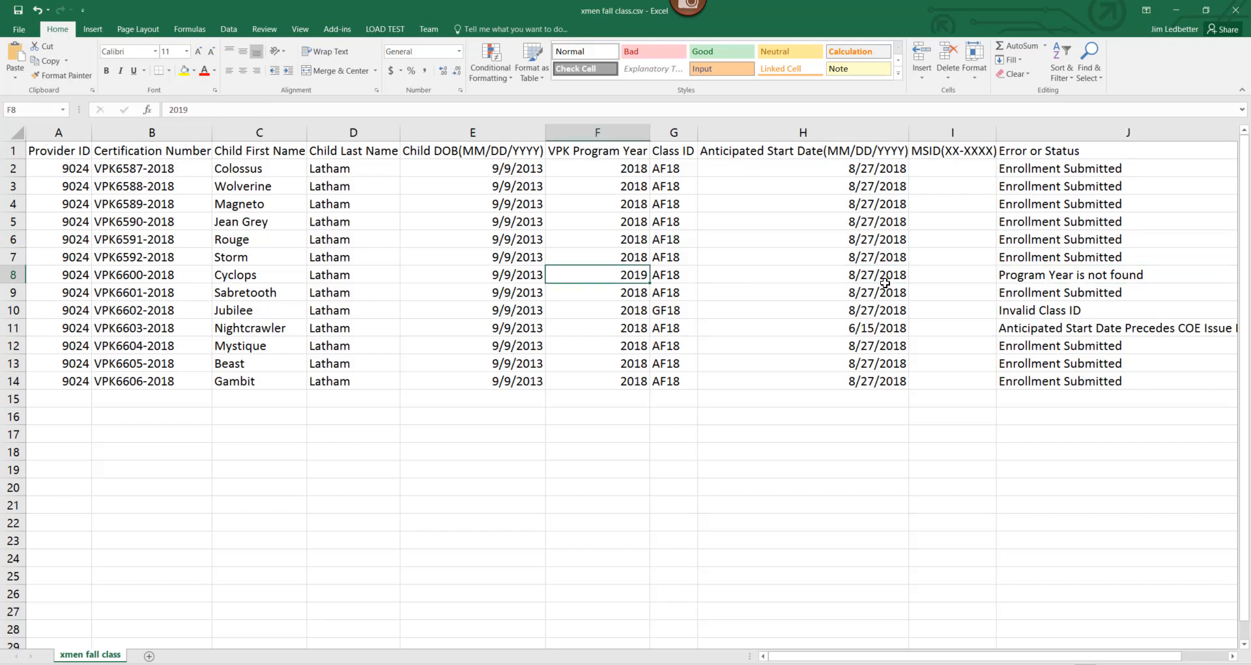
{"action": "left_click", "coordinate": [1028, 274]}
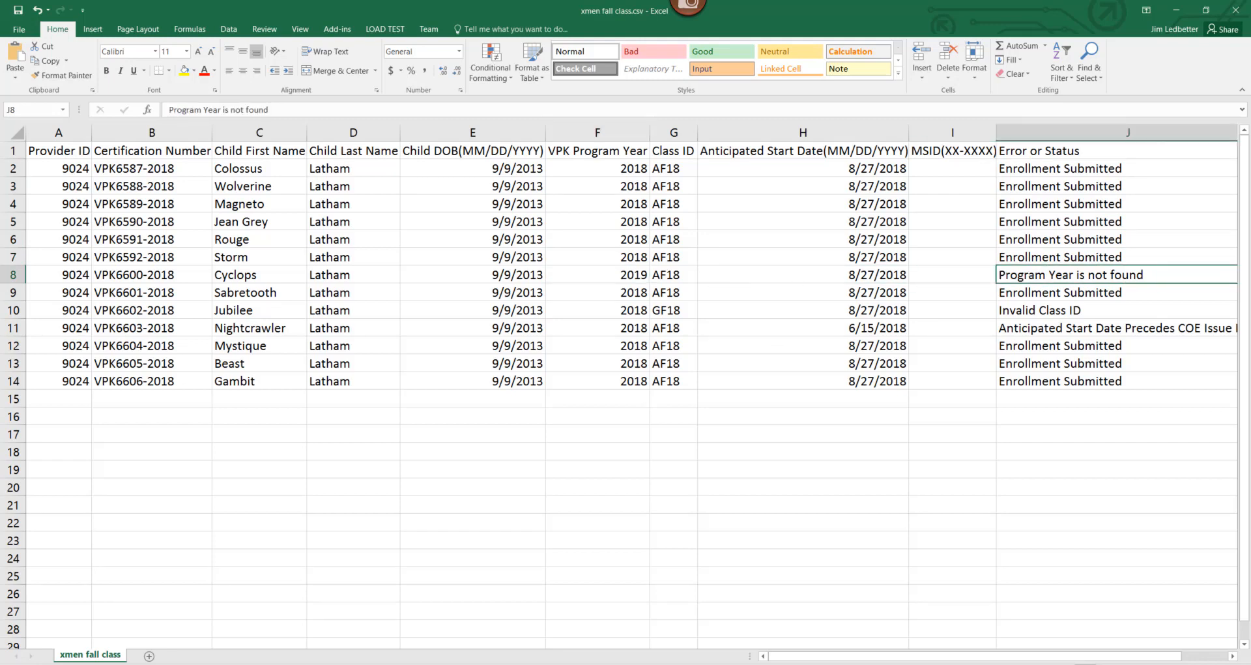
- Check the errors in rows 10 and 11 against their Class ID and Anticipated Start Date, and review the statuses in rows 12 to 14
{"action": "left_click", "coordinate": [1022, 310]}
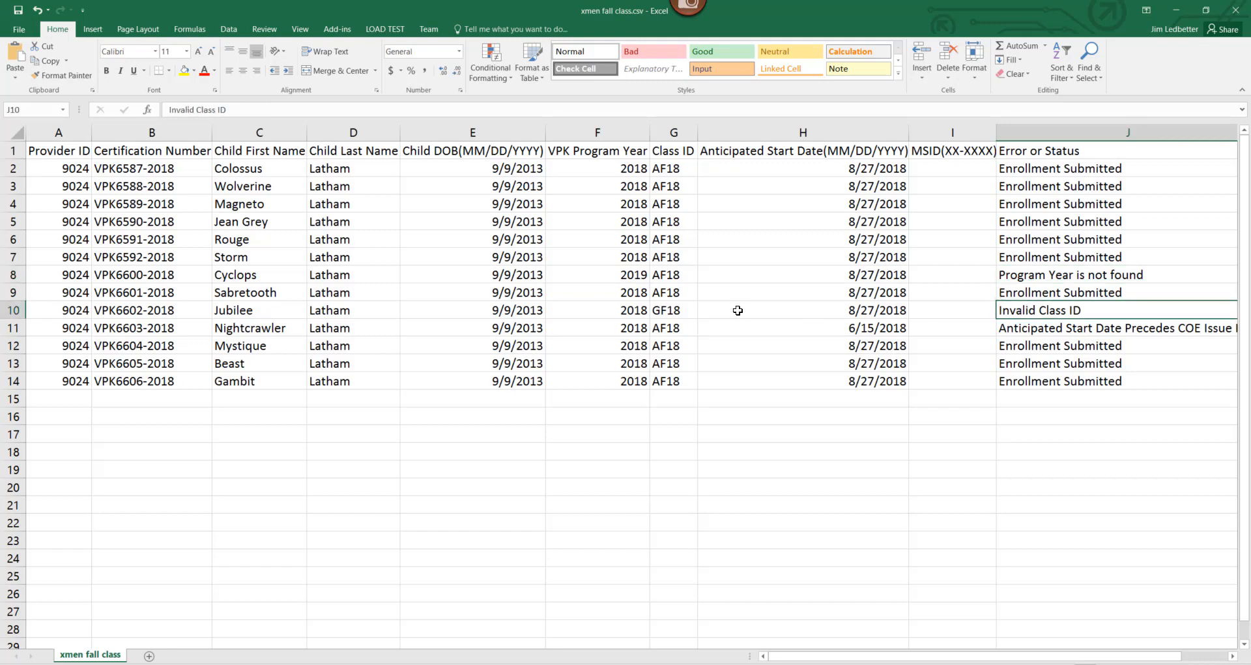
{"action": "left_click", "coordinate": [684, 309]}
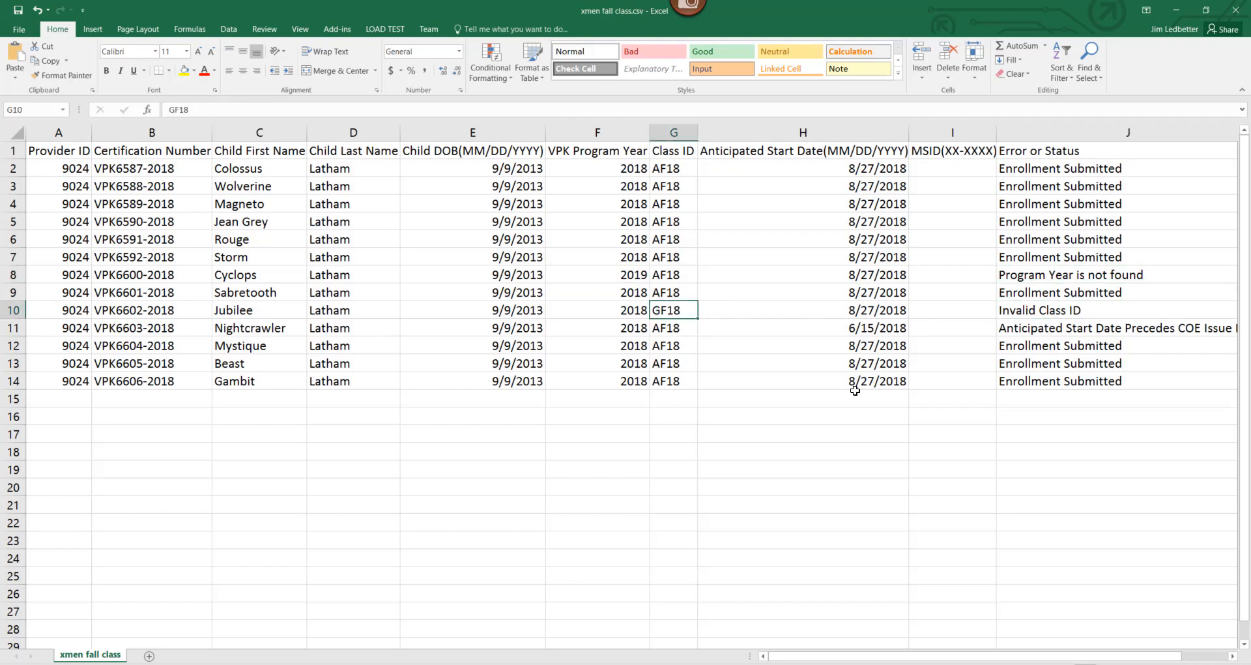
{"action": "left_click", "coordinate": [1069, 317]}
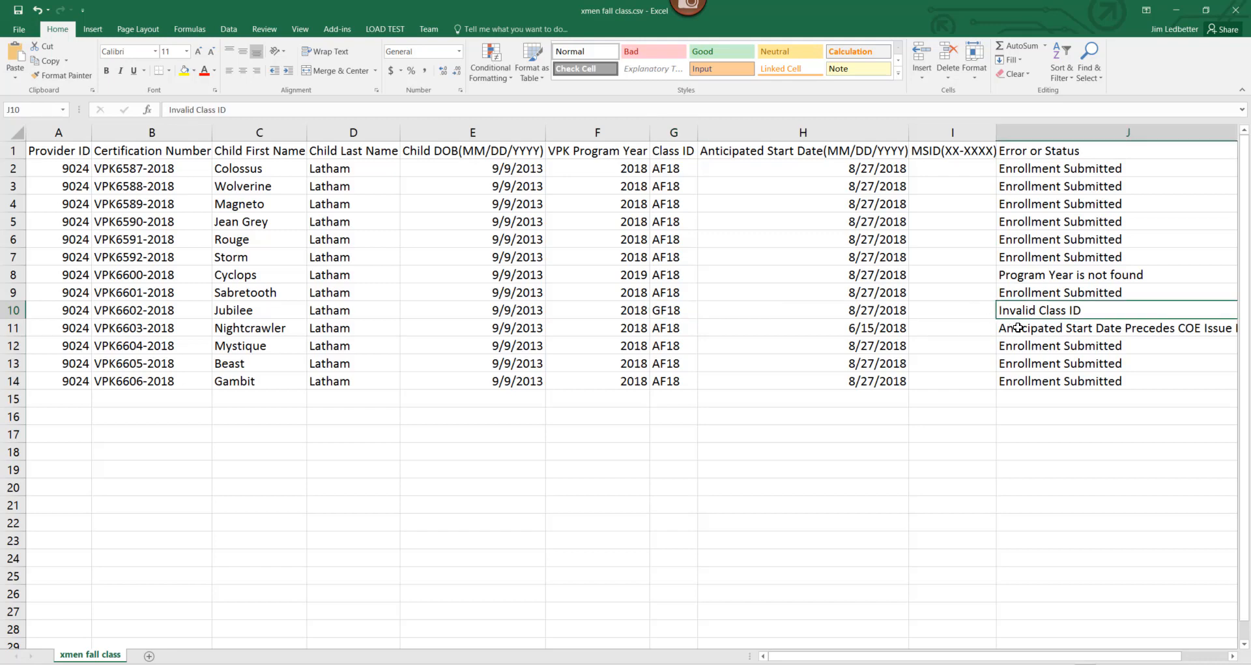
{"action": "left_click", "coordinate": [809, 329]}
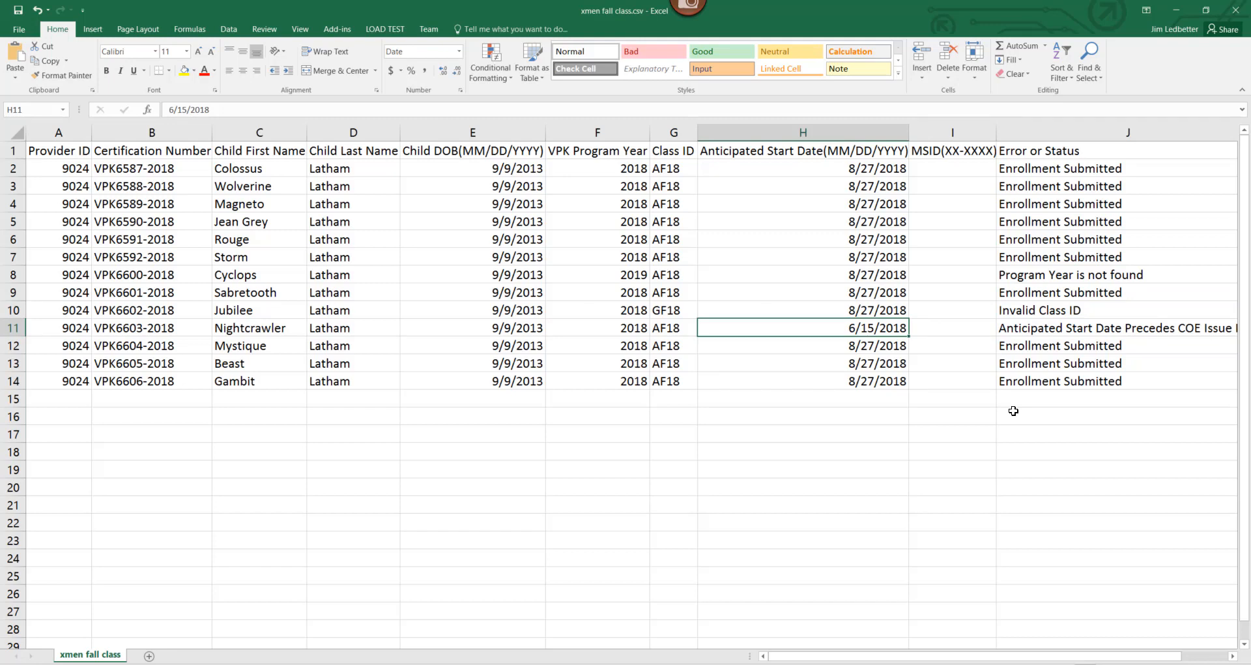
{"action": "left_click", "coordinate": [1008, 330]}
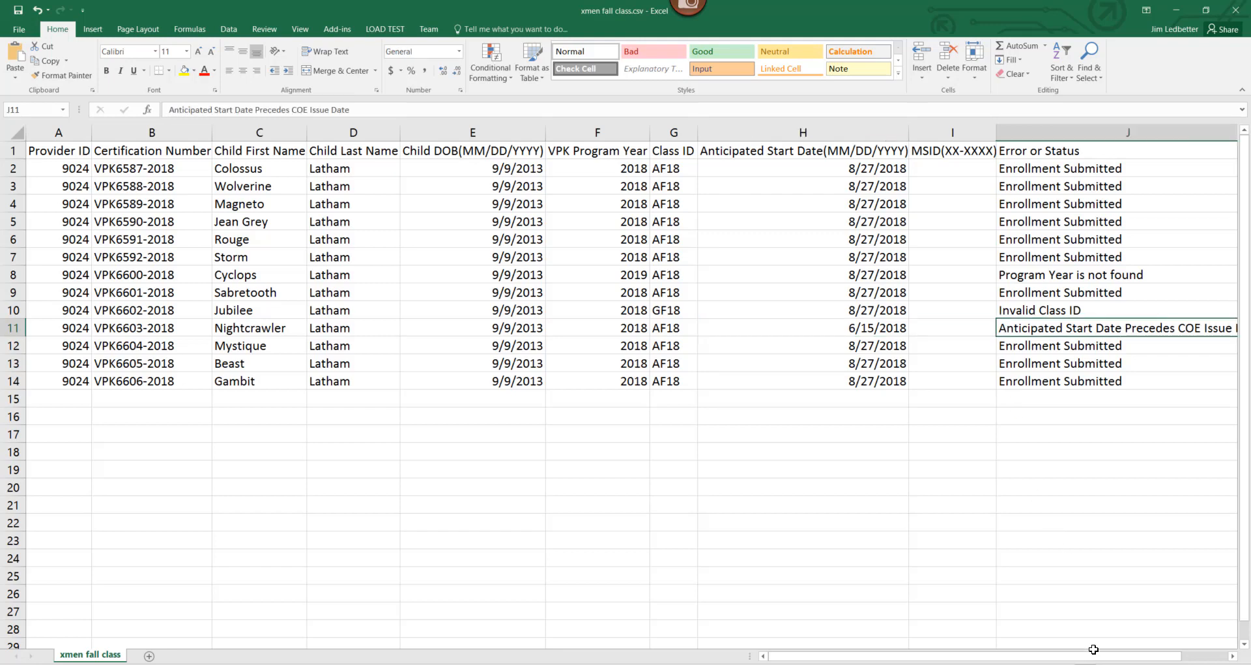
{"action": "left_click_drag", "start_coordinate": [1091, 655], "coordinate": [1136, 656]}
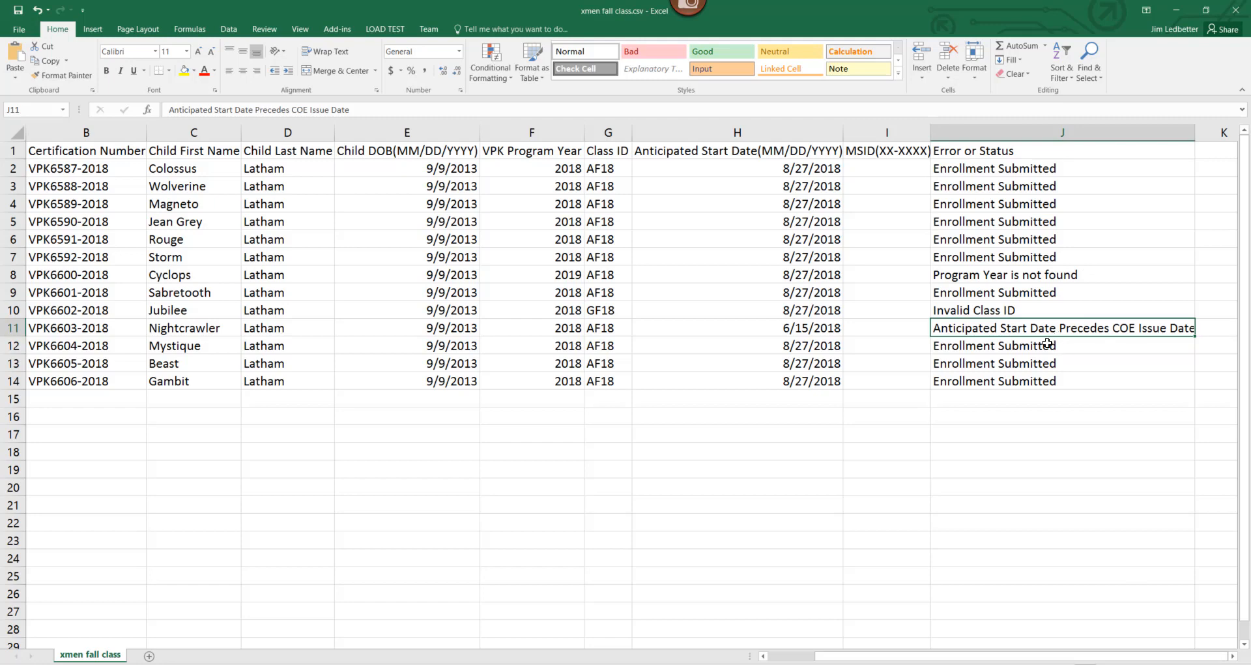
{"action": "left_click_drag", "start_coordinate": [1046, 344], "coordinate": [1040, 394]}
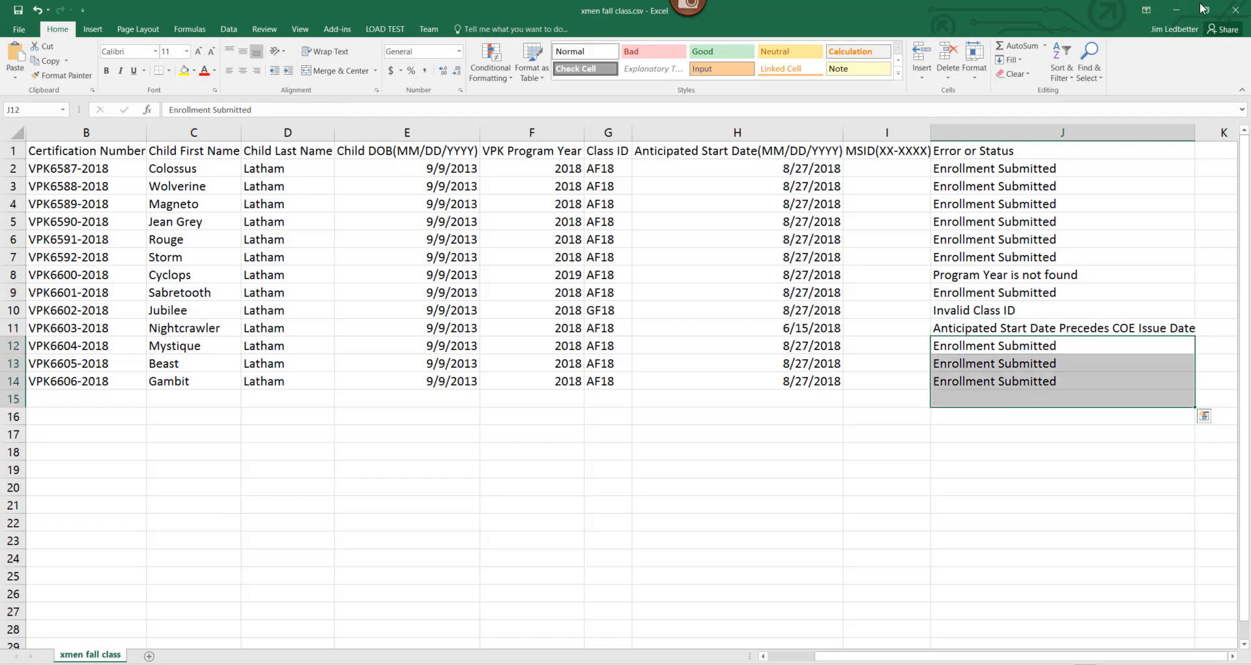
- Switch to the Provider Portal, download the completed 06/18/2018 marvels.csv results, and check the child's enrollment status in Excel
{"action": "left_click", "coordinate": [1176, 11]}
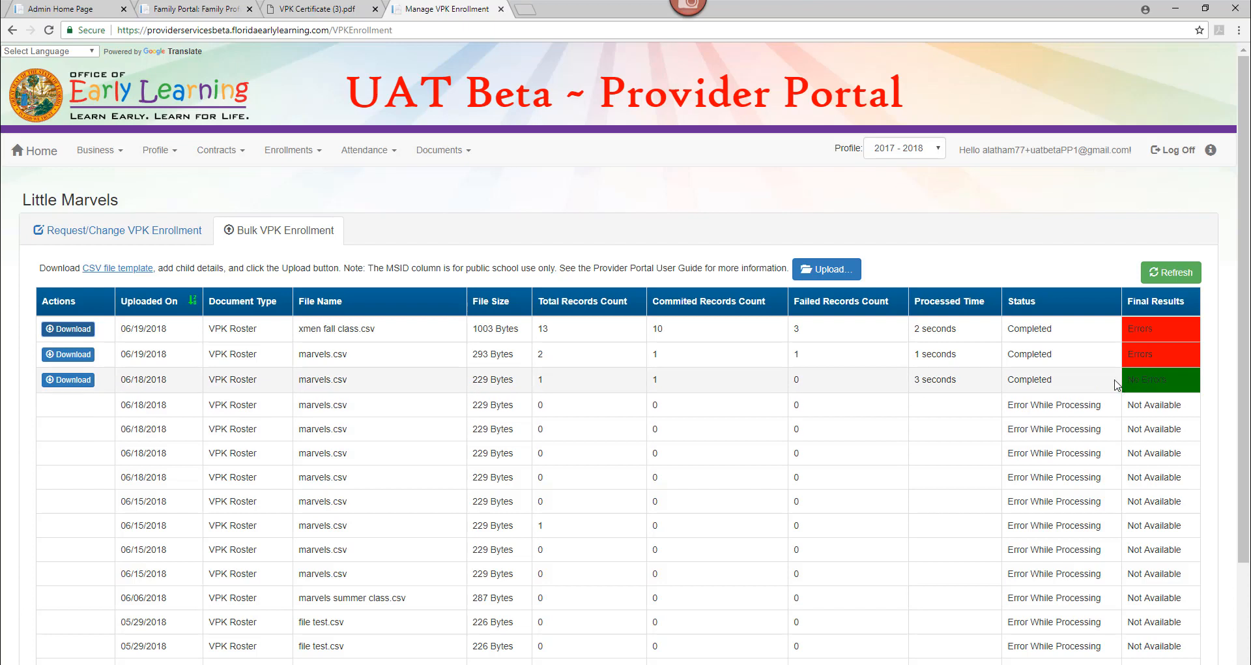
{"action": "left_click", "coordinate": [65, 380]}
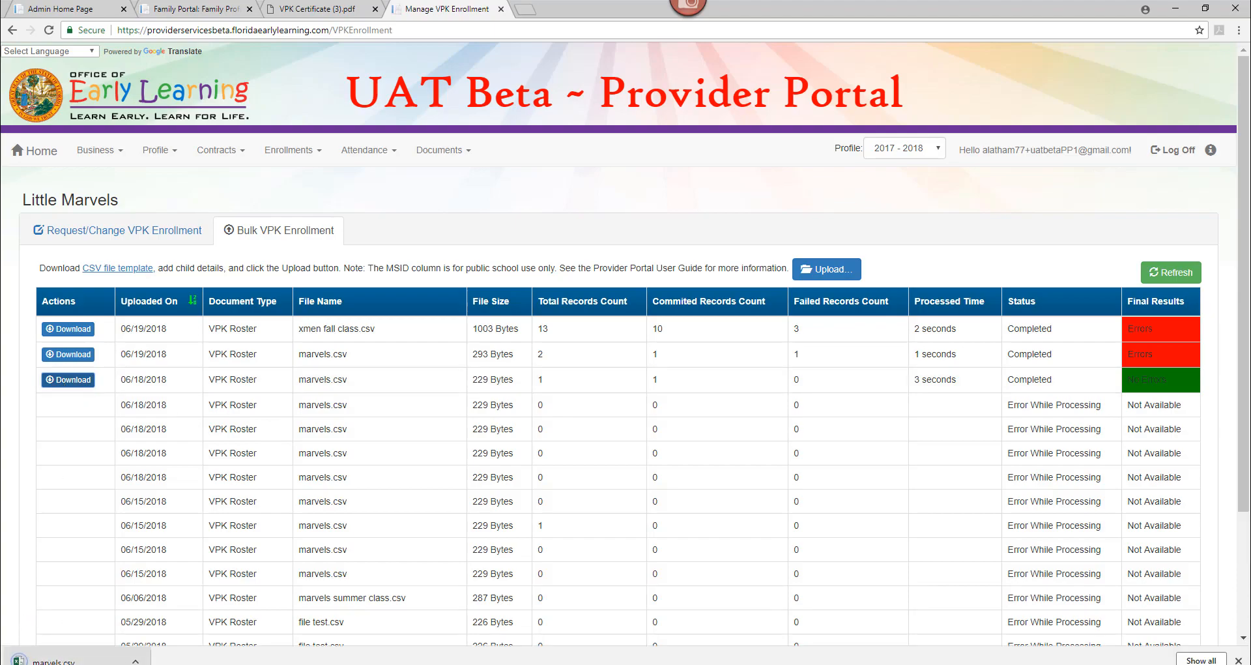
{"action": "left_click", "coordinate": [46, 658]}
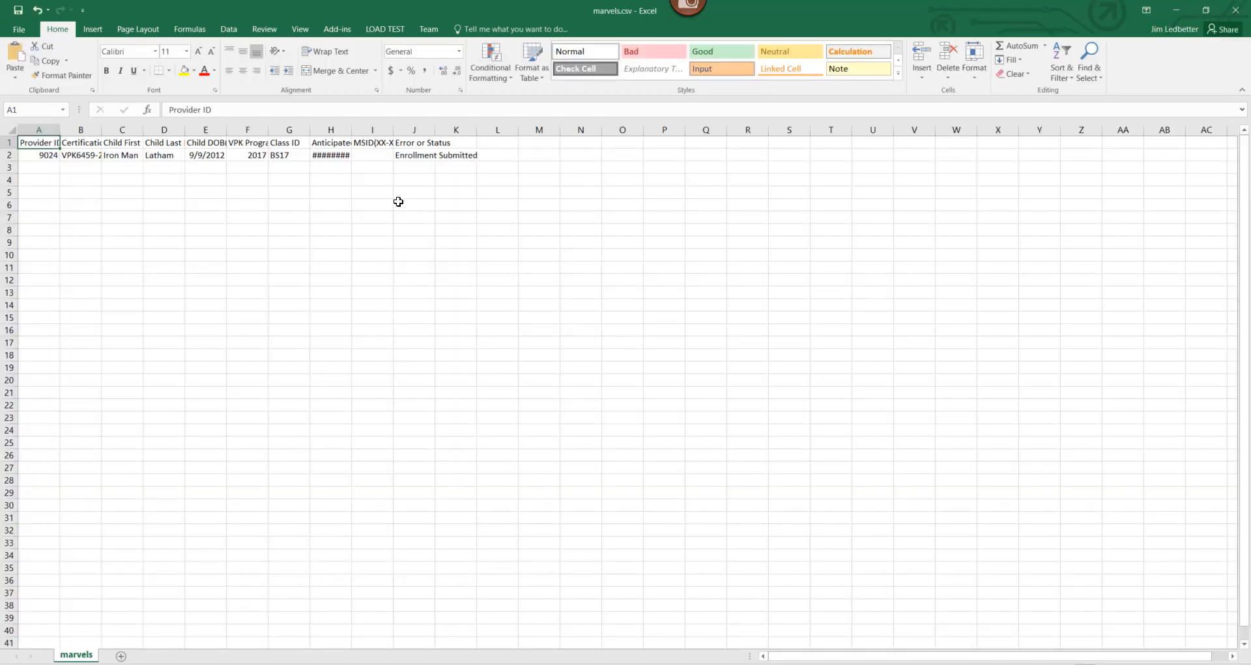
{"action": "left_click", "coordinate": [125, 156]}
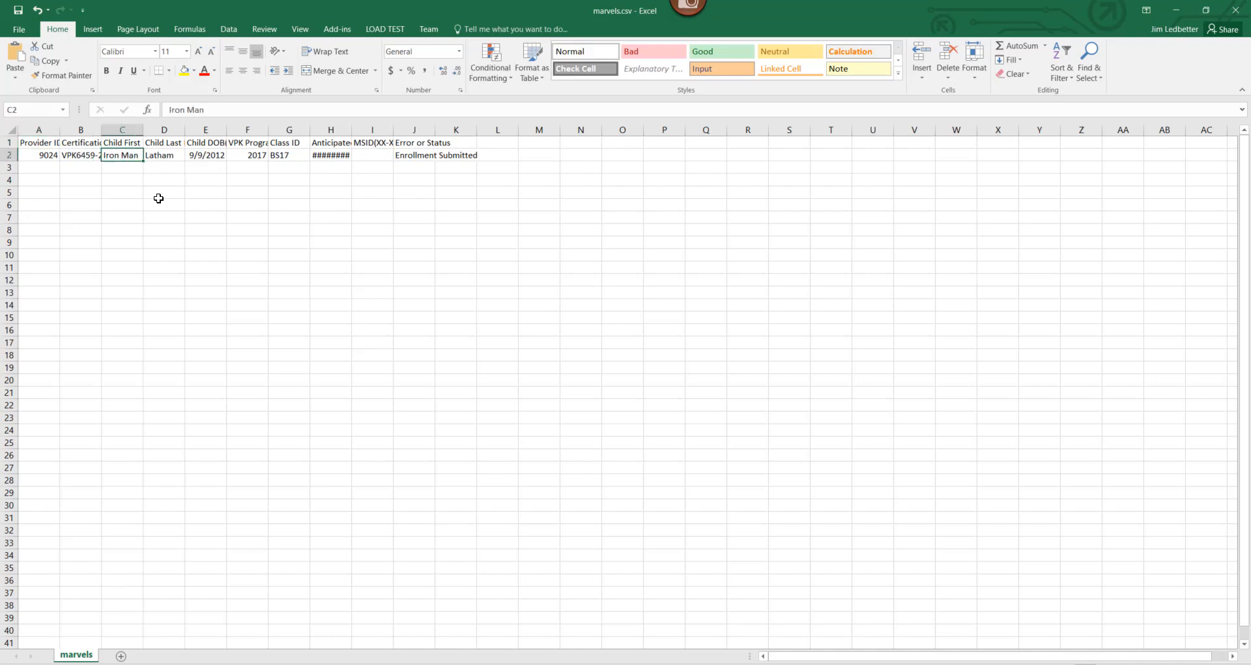
{"action": "left_click", "coordinate": [401, 154]}
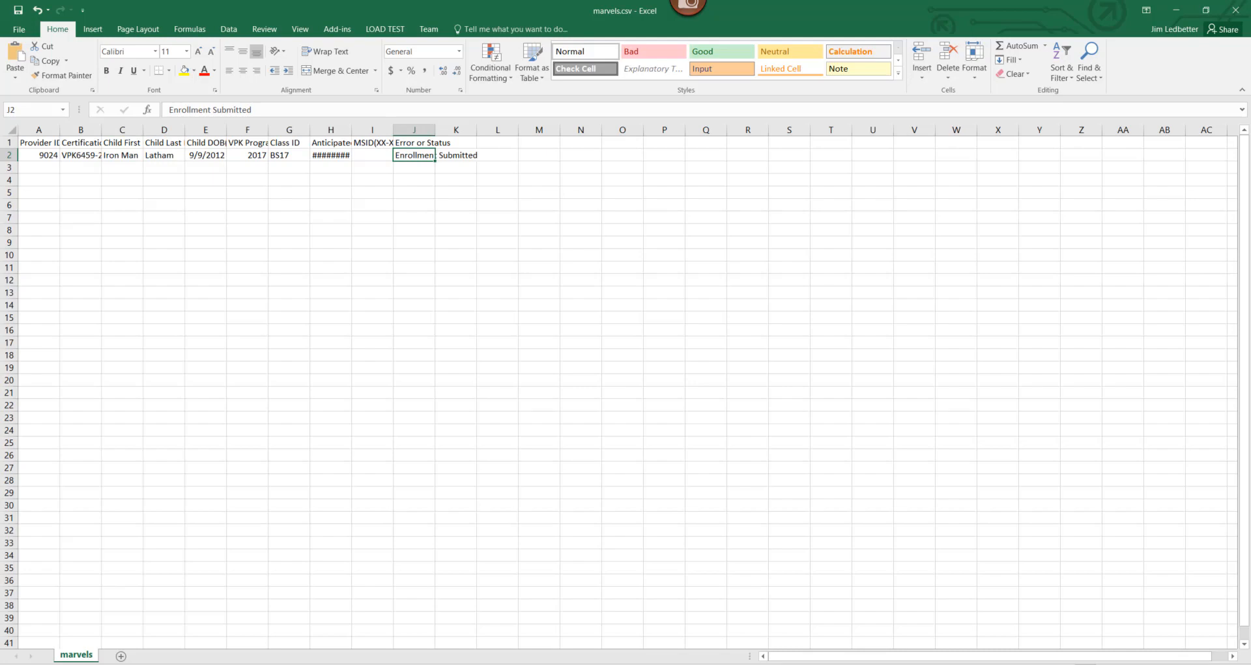
{"action": "scroll", "coordinate": [619, 385], "scroll_direction": "up", "scroll_amount": 7}
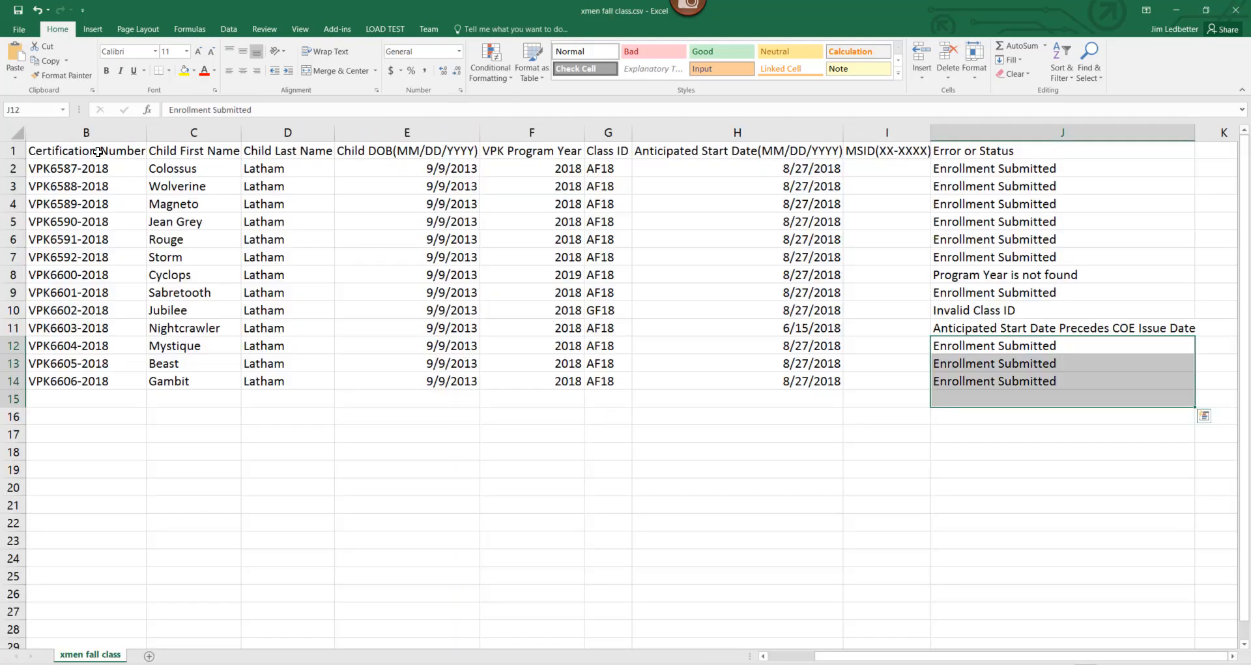
- Review the xmen fall class.csv results from Provider ID through Error or Status, checking the required enrollment values in row 2
{"action": "left_click", "coordinate": [98, 150]}
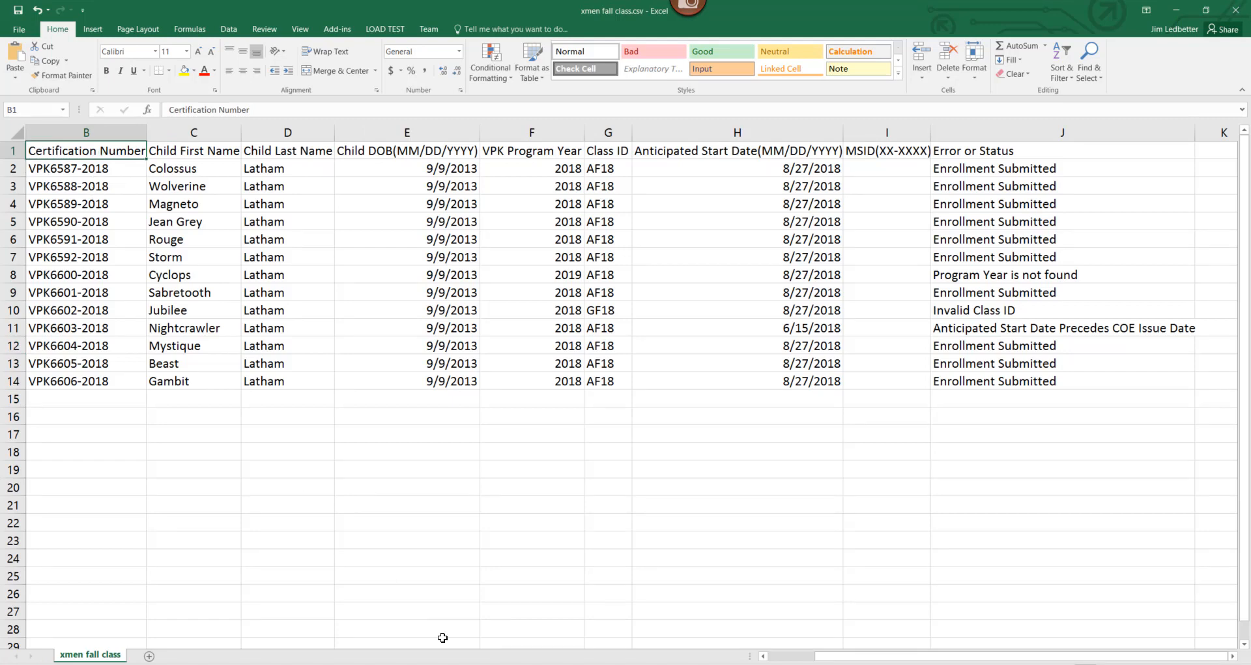
{"action": "left_click_drag", "start_coordinate": [970, 657], "coordinate": [835, 652]}
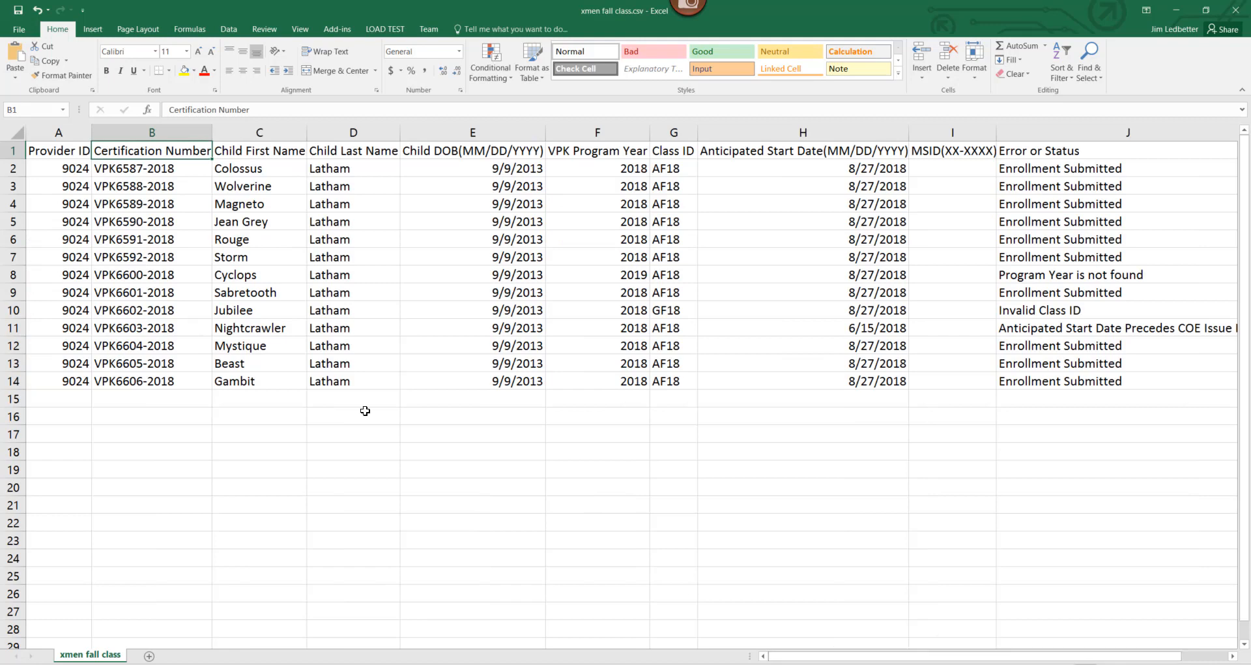
{"action": "left_click", "coordinate": [37, 168]}
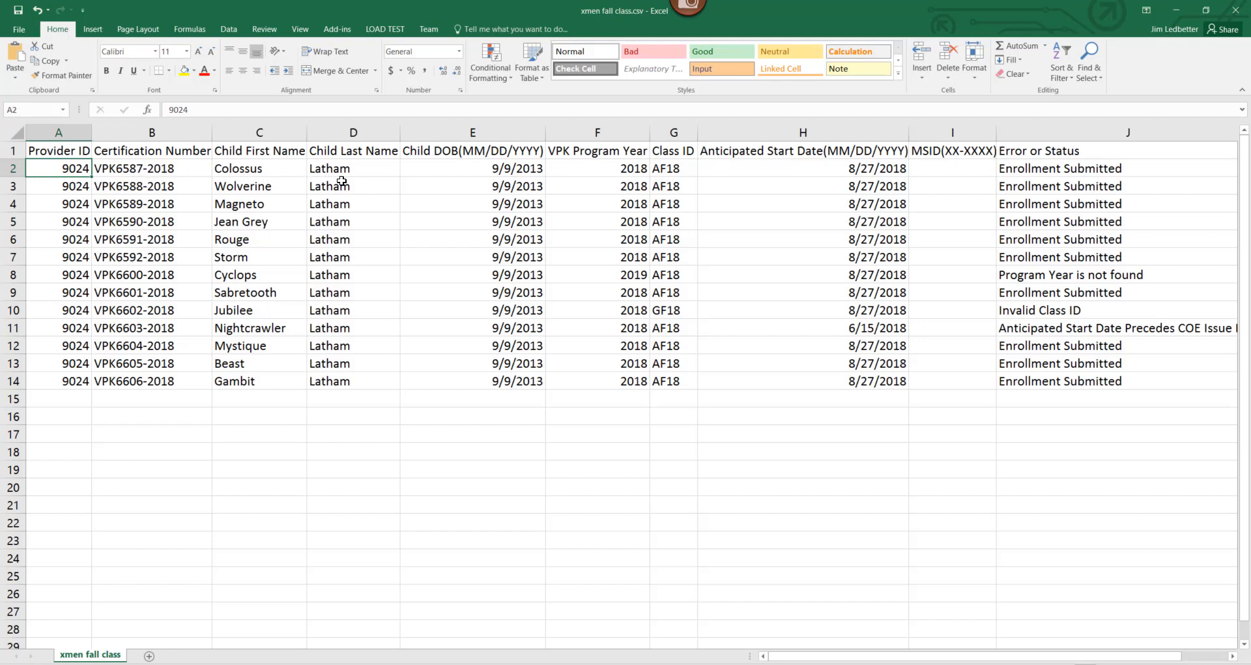
{"action": "left_click", "coordinate": [596, 170]}
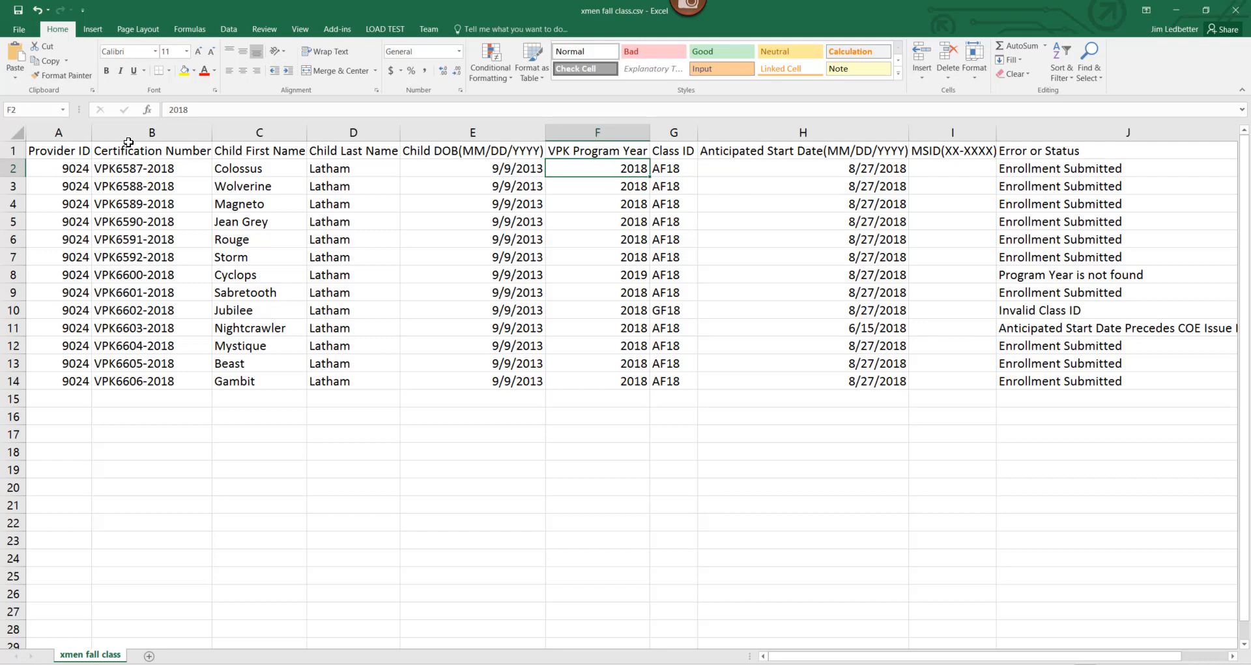
{"action": "left_click", "coordinate": [153, 169]}
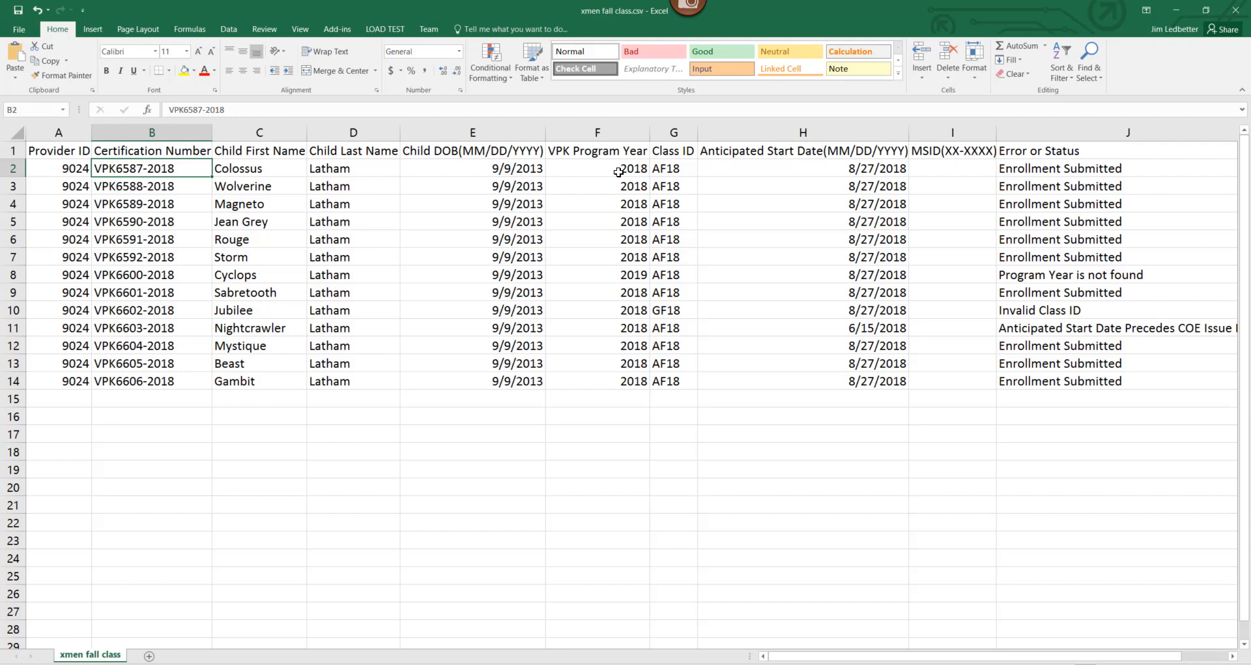
{"action": "left_click", "coordinate": [686, 168]}
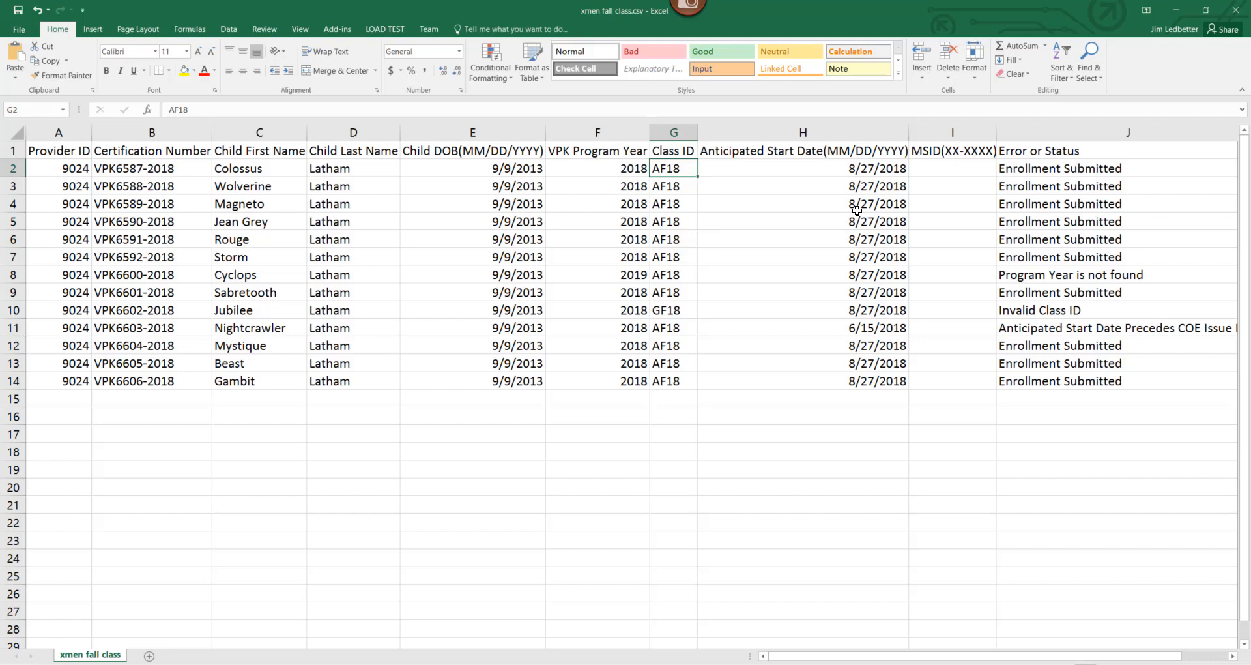
{"action": "left_click", "coordinate": [749, 171]}
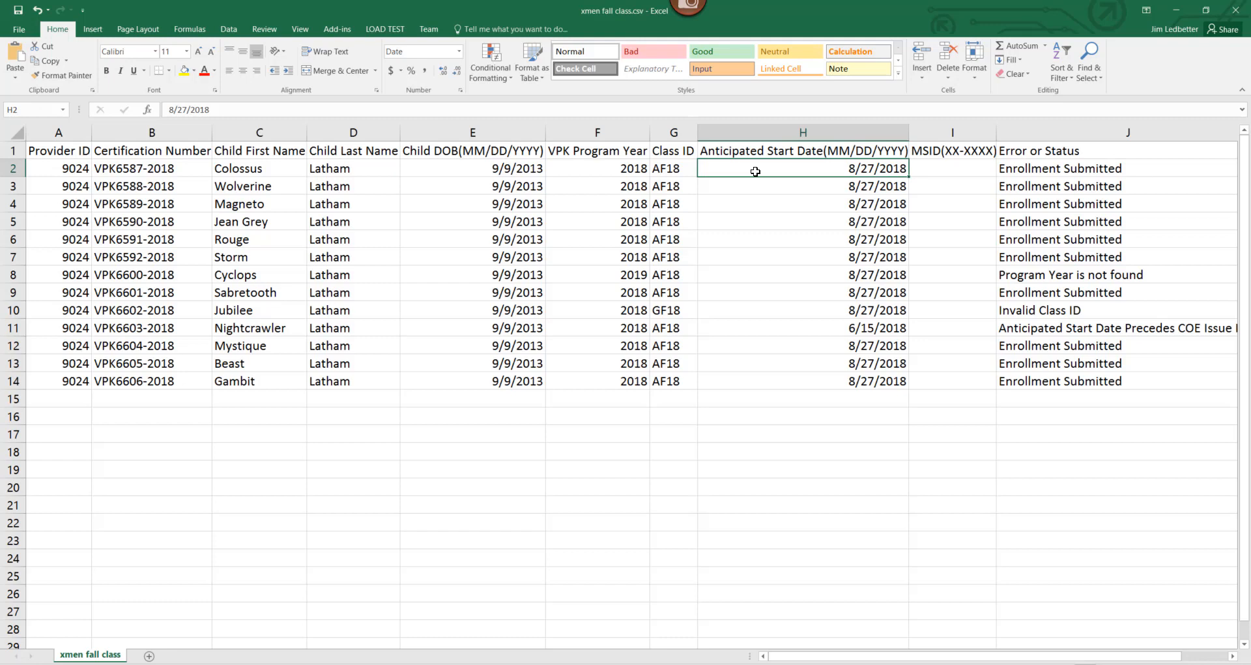
{"action": "left_click", "coordinate": [946, 161]}
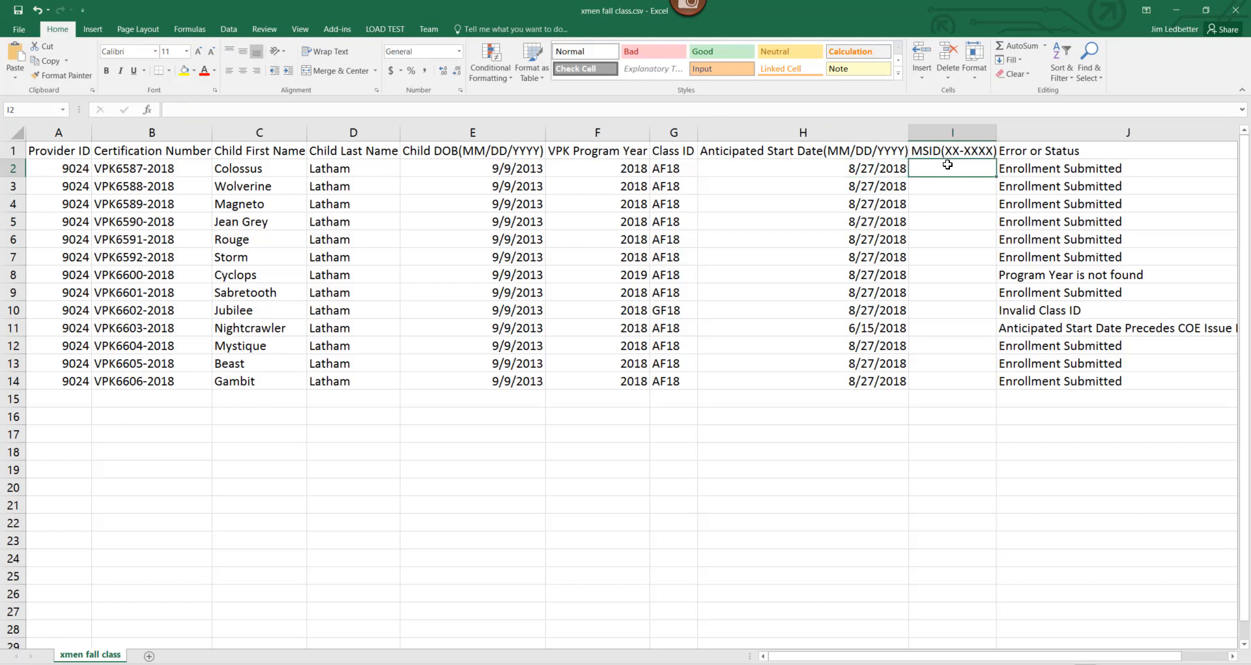
{"action": "left_click", "coordinate": [1026, 179]}
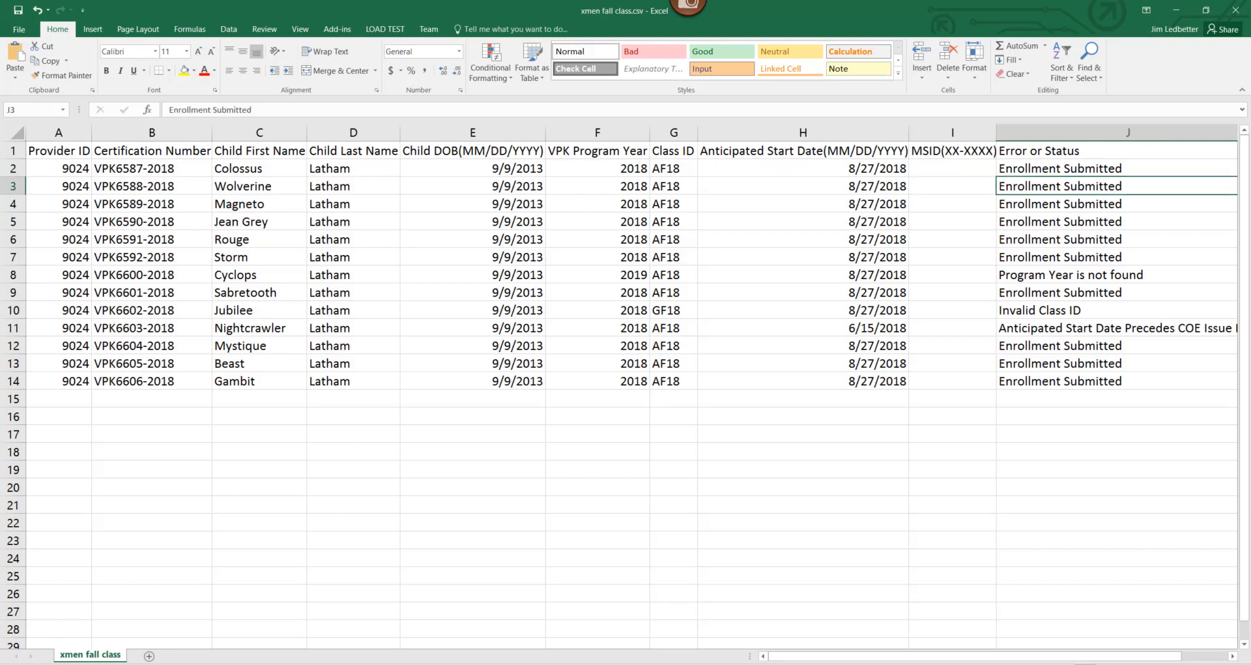
- Switch to the Provider Portal and review the enrollments for 2018-2019, School-year (540 hours), class AF18 - X-Men
{"action": "left_click", "coordinate": [1235, 10]}
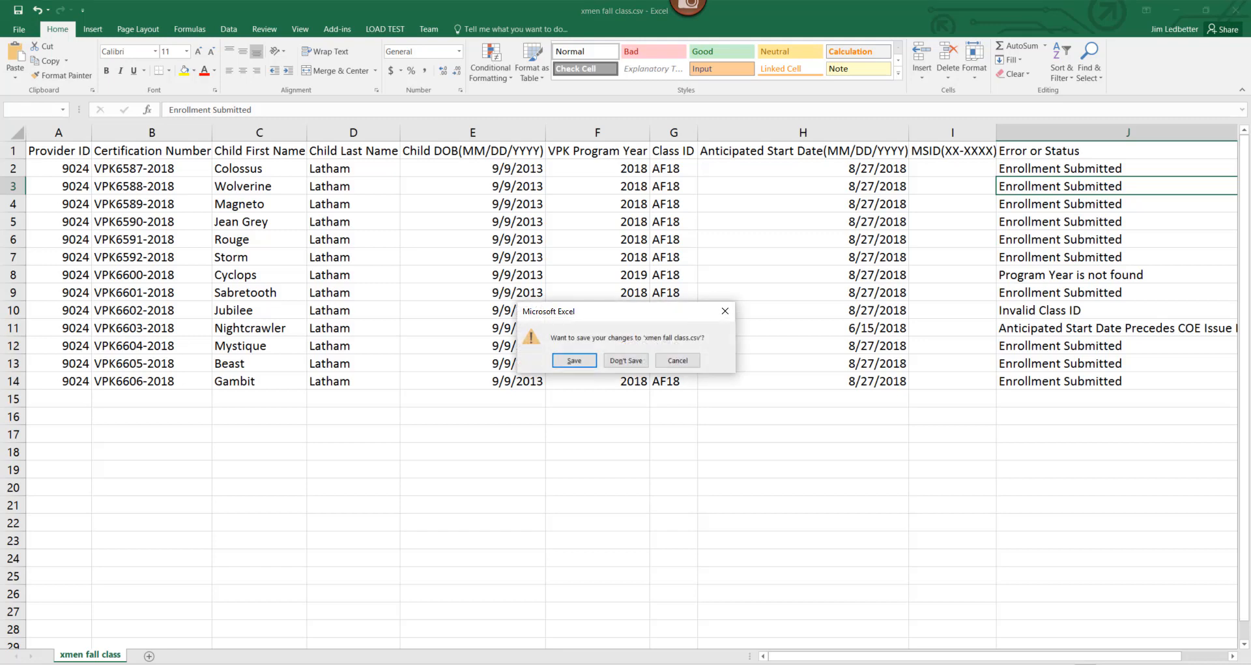
{"action": "left_click", "coordinate": [724, 311]}
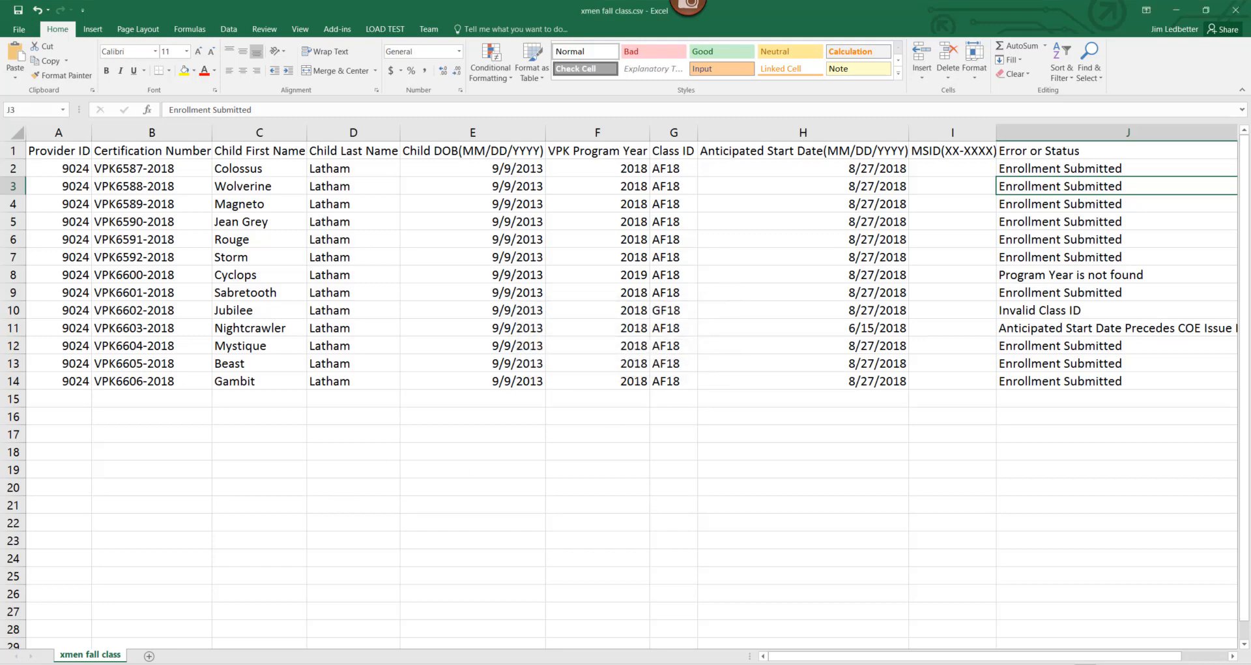
{"action": "left_click", "coordinate": [1182, 14]}
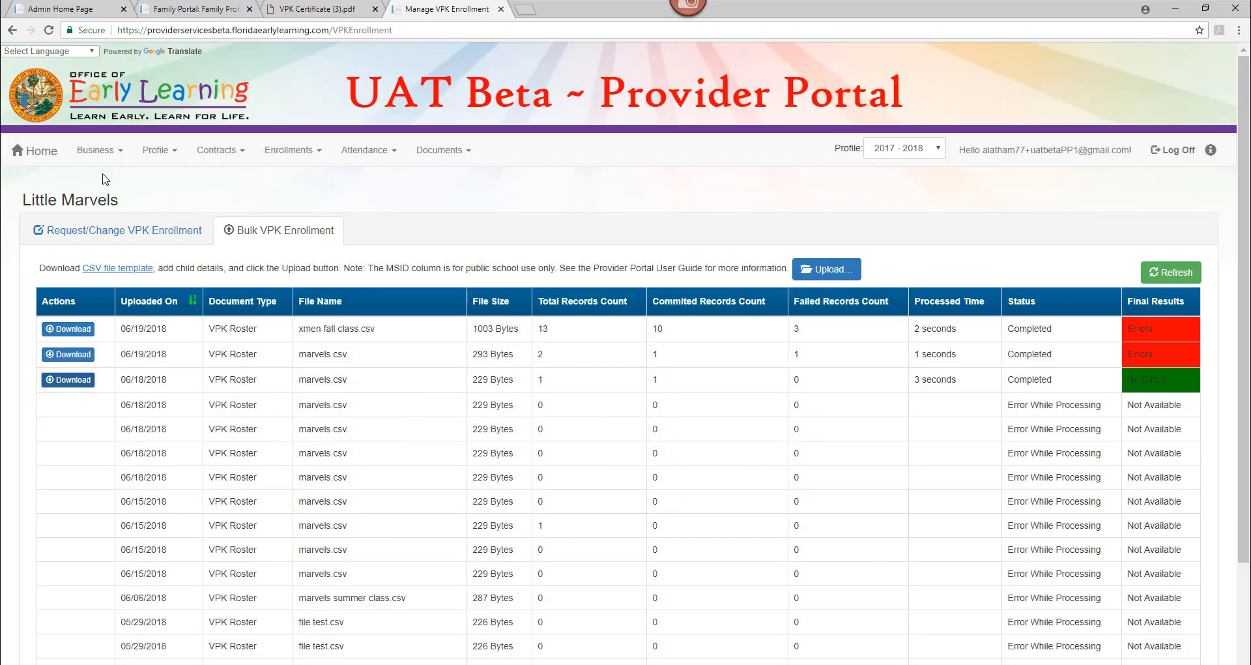
{"action": "left_click", "coordinate": [101, 234]}
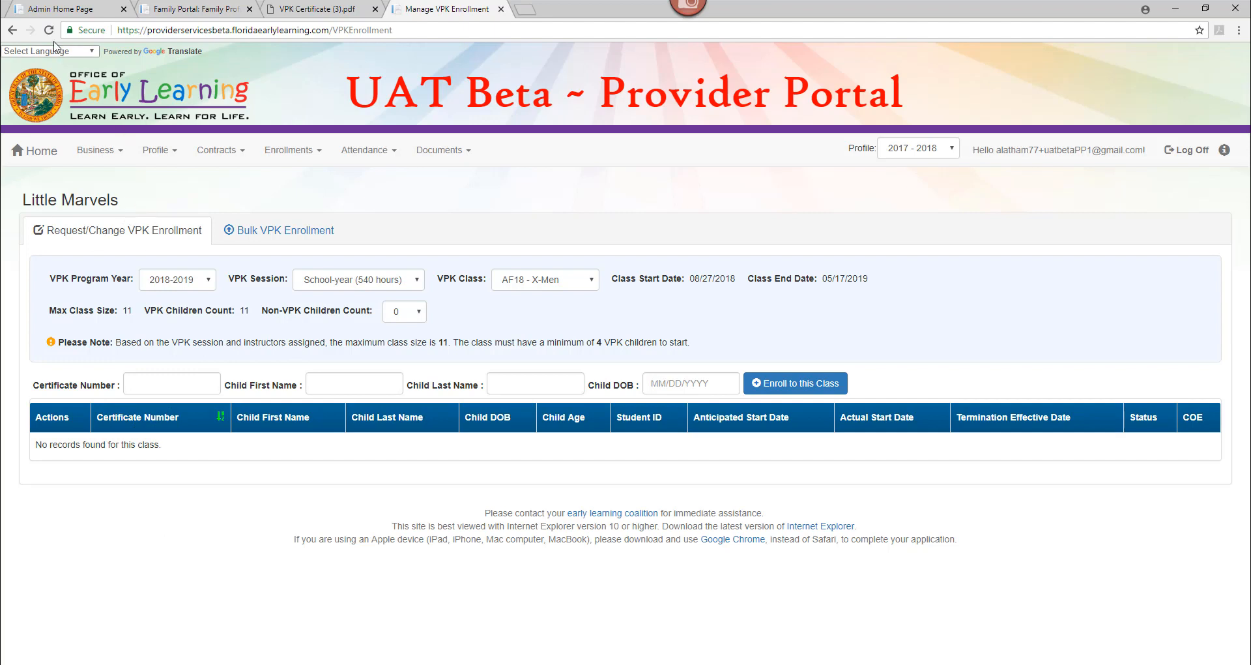
{"action": "left_click", "coordinate": [177, 279]}
{"action": "left_click", "coordinate": [191, 304]}
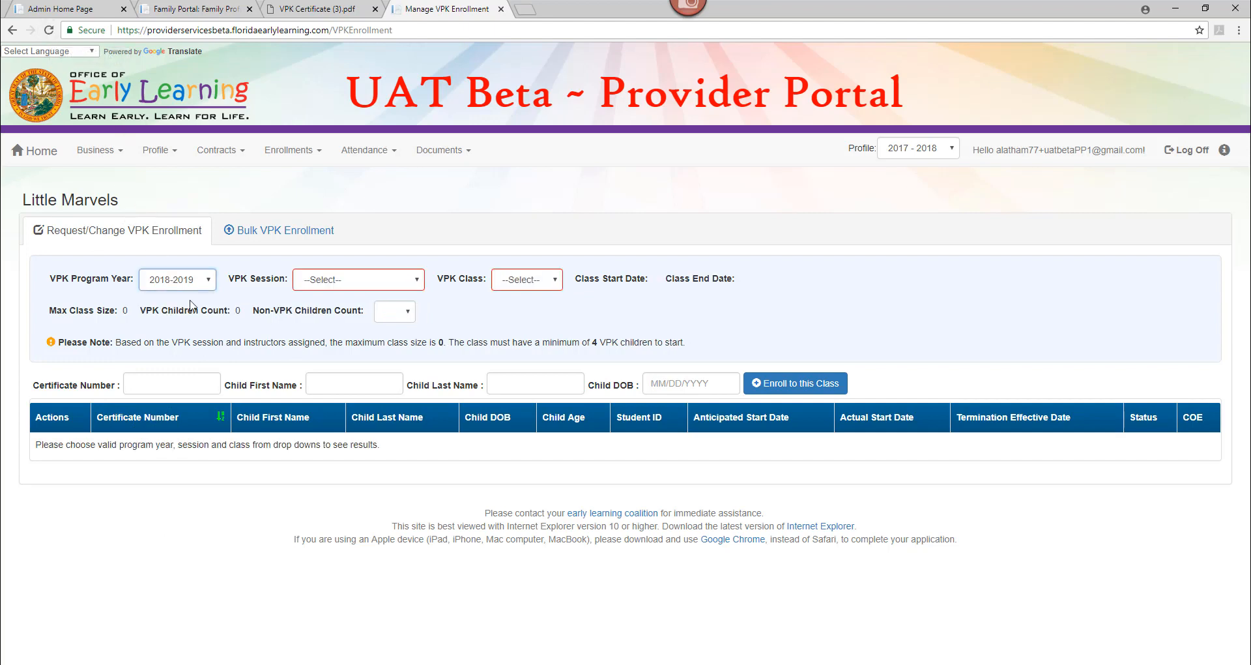
{"action": "left_click", "coordinate": [312, 282]}
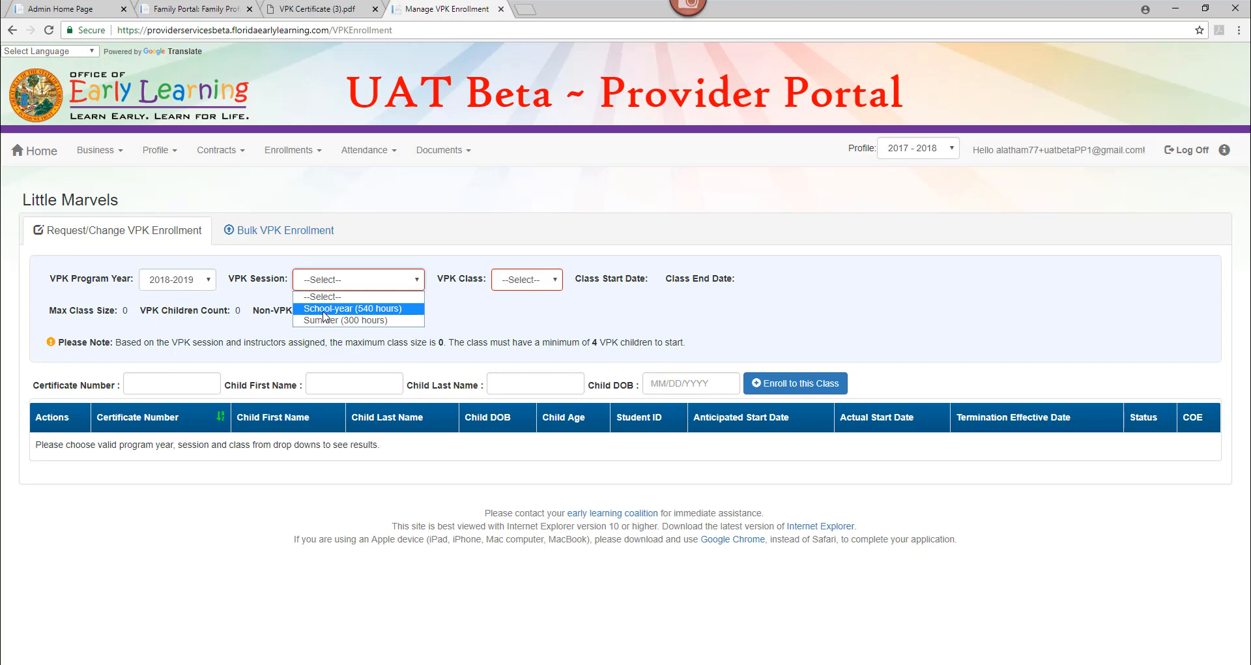
{"action": "left_click", "coordinate": [324, 308]}
{"action": "left_click", "coordinate": [573, 279]}
{"action": "left_click", "coordinate": [557, 311]}
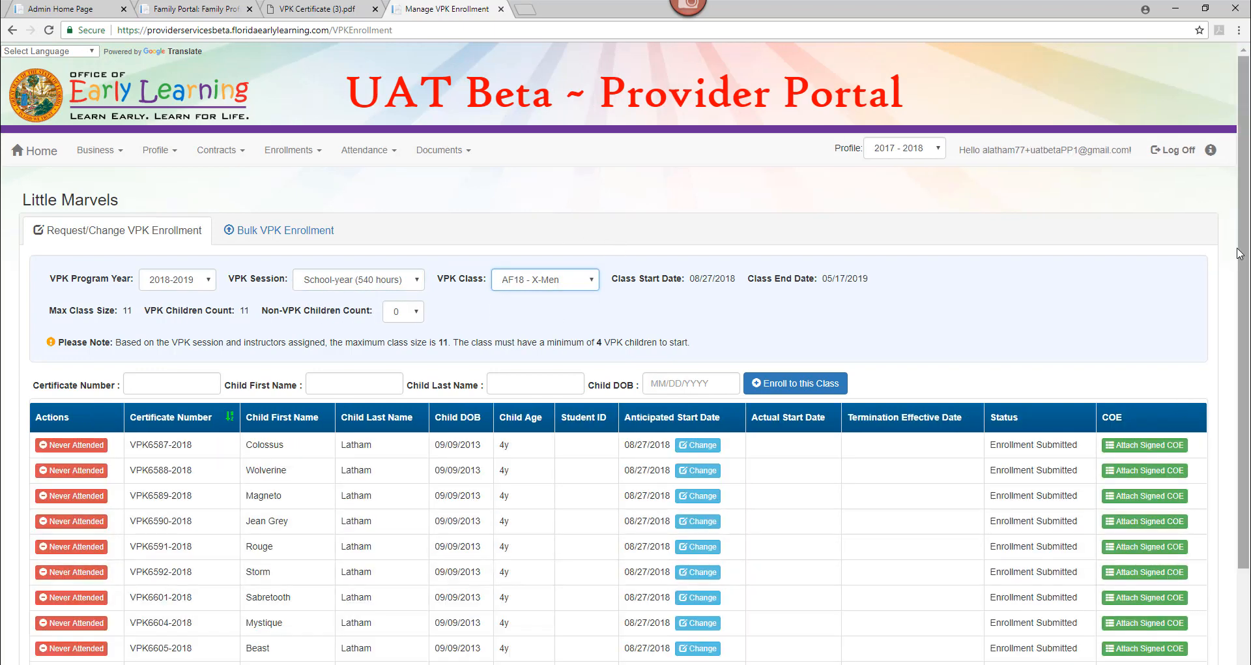
{"action": "left_click_drag", "start_coordinate": [1242, 257], "coordinate": [1243, 372]}
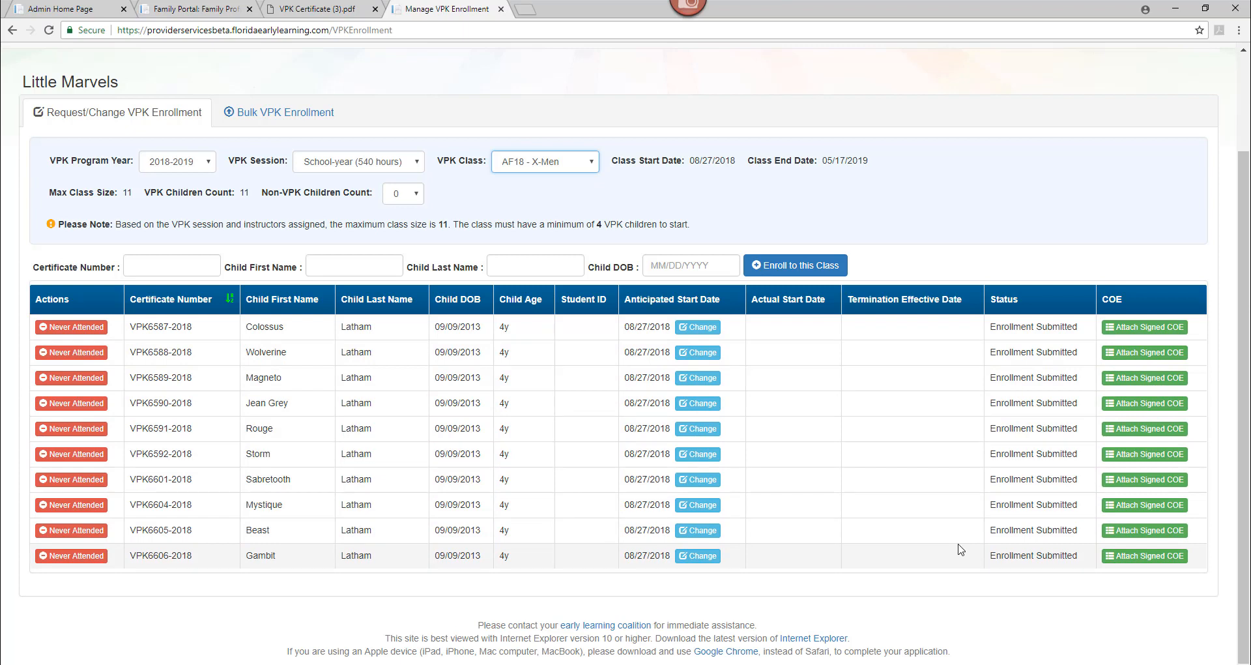
- Check the xmen fall class.csv entry among the bulk uploads, and show the enrollments for class CF18 - X-Mansion
{"action": "left_click", "coordinate": [306, 114]}
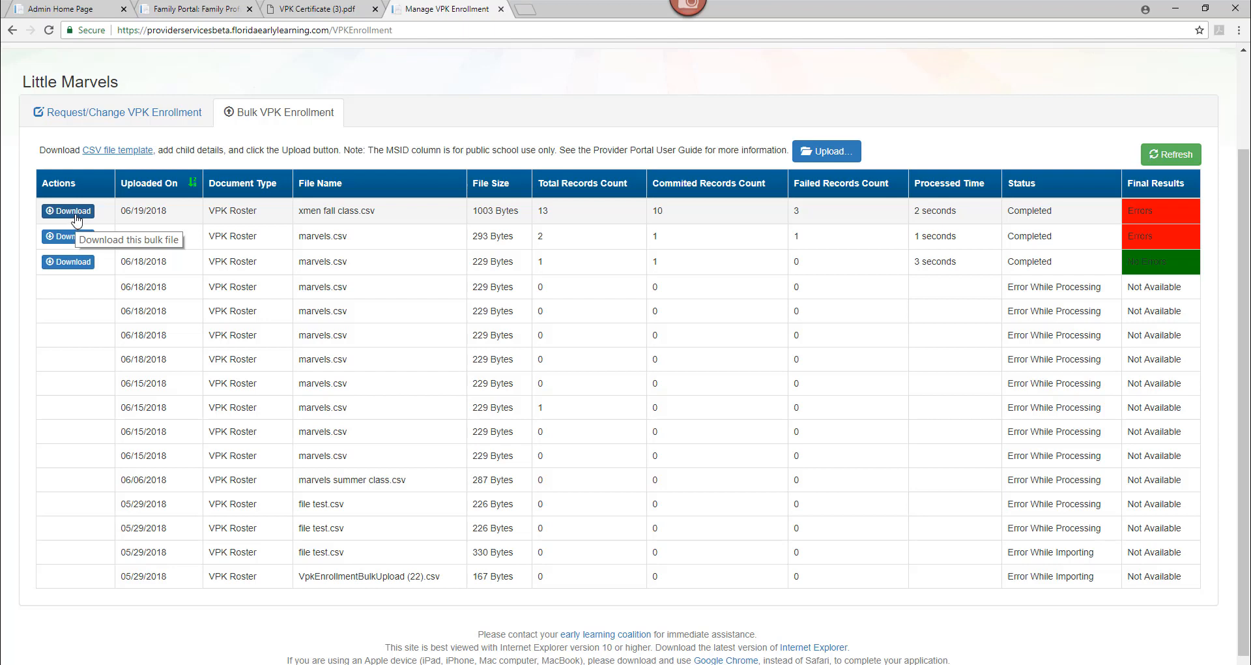
{"action": "left_click", "coordinate": [105, 114]}
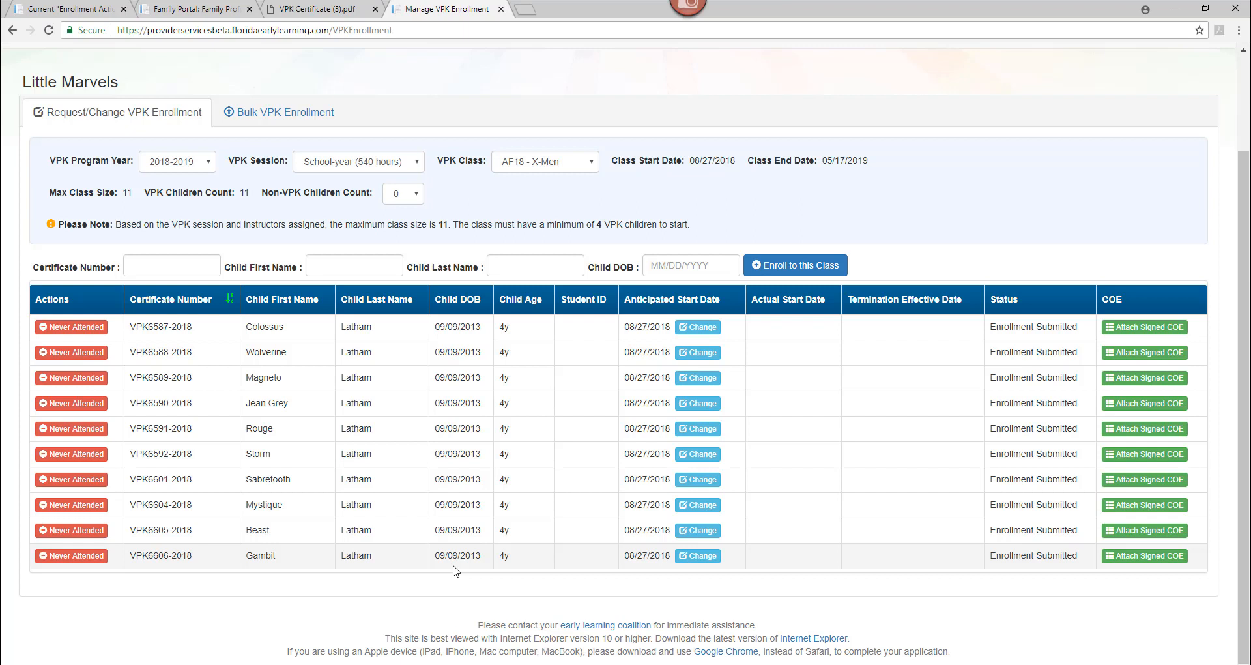
{"action": "left_click", "coordinate": [564, 168]}
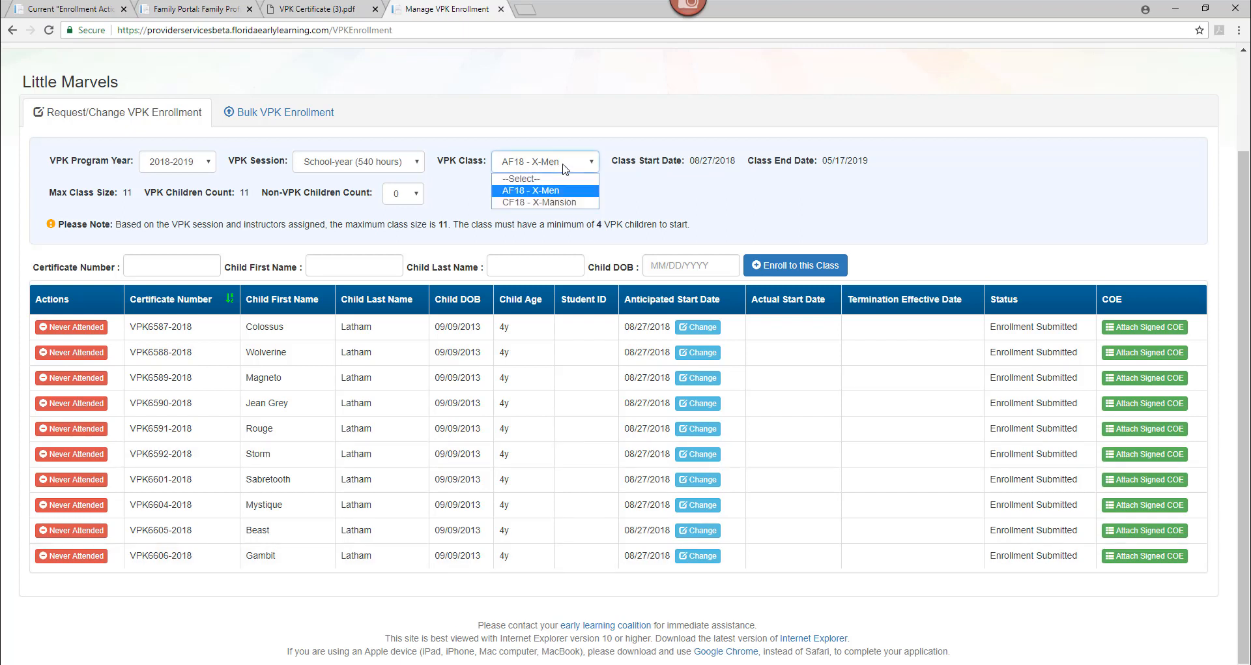
{"action": "left_click", "coordinate": [566, 203]}
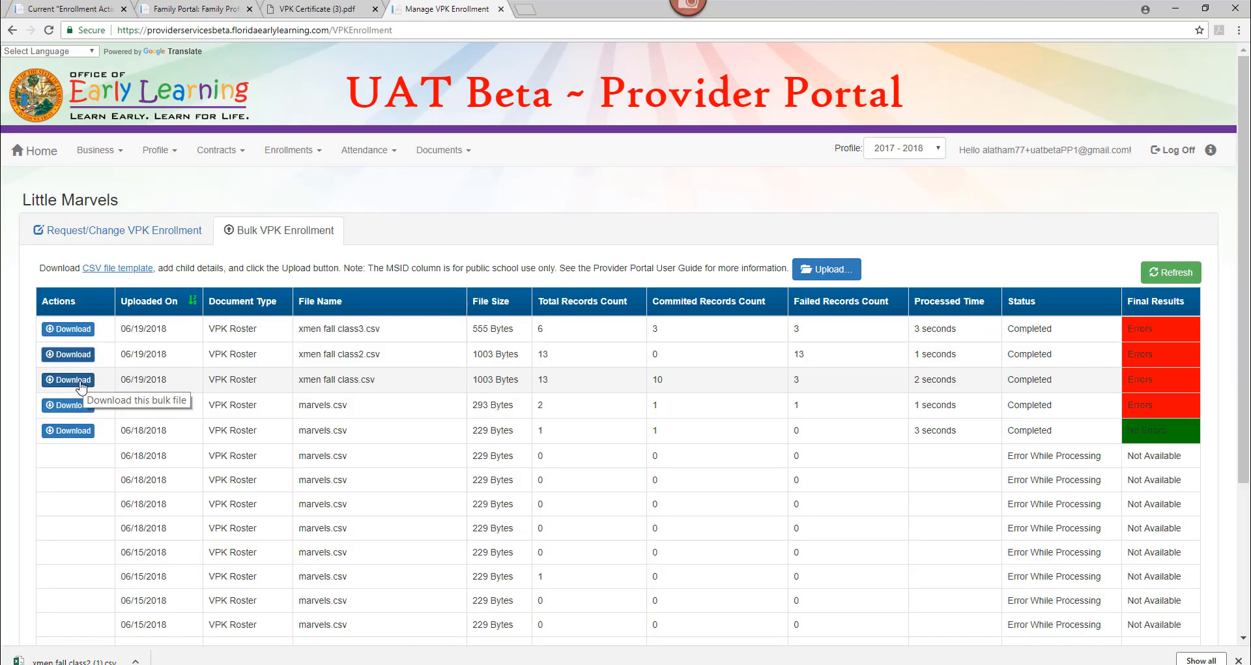
- Download the 06/19/2018 xmen fall class.csv results, open them in Excel and check the Error or Status entries
{"action": "left_click", "coordinate": [81, 383]}
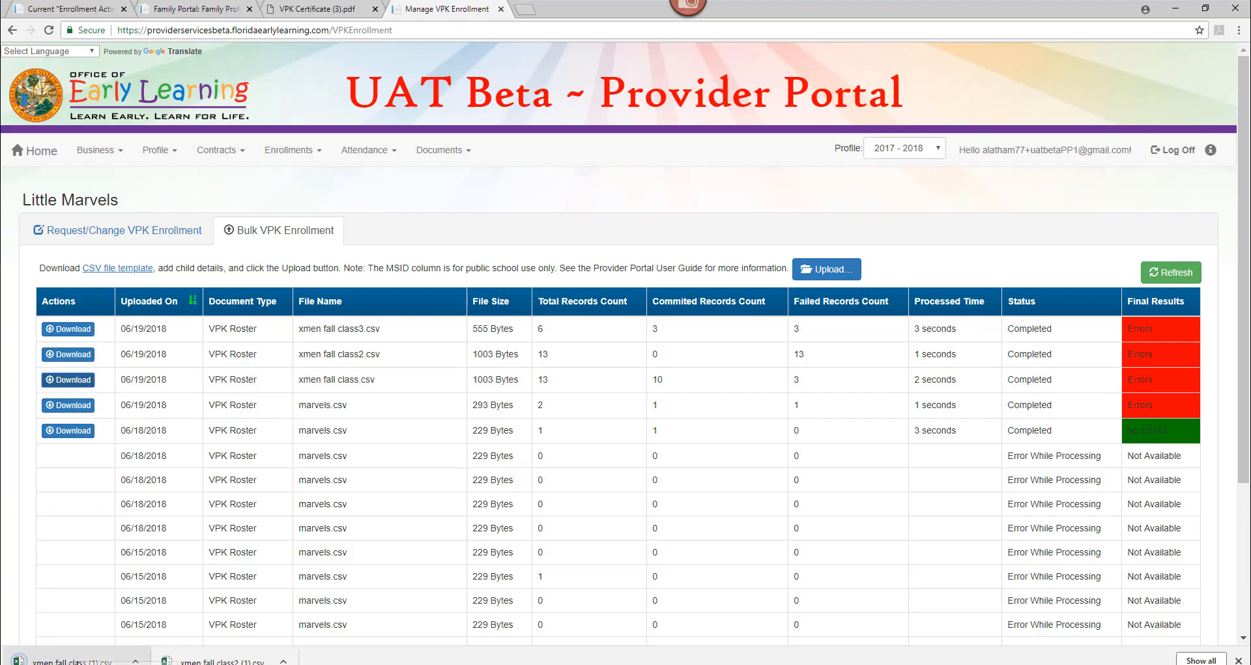
{"action": "left_click", "coordinate": [65, 660]}
{"action": "scroll", "coordinate": [927, 645], "scroll_direction": "right", "scroll_amount": 3}
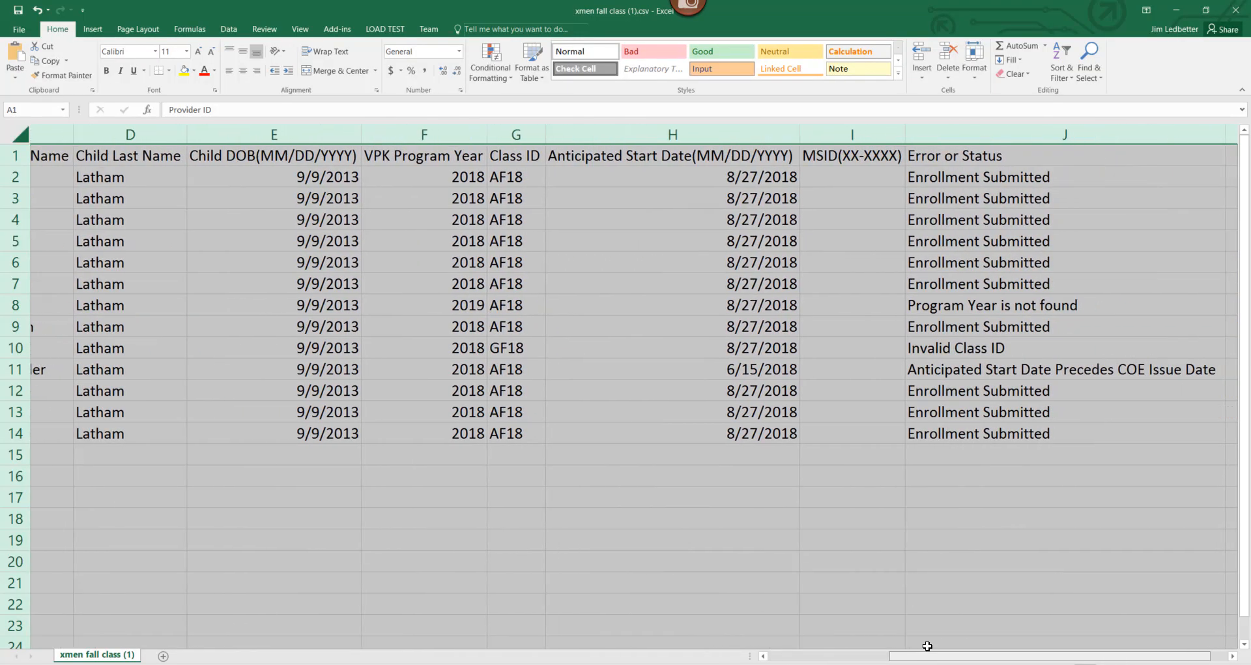
{"action": "scroll", "coordinate": [927, 646], "scroll_direction": "right", "scroll_amount": 1}
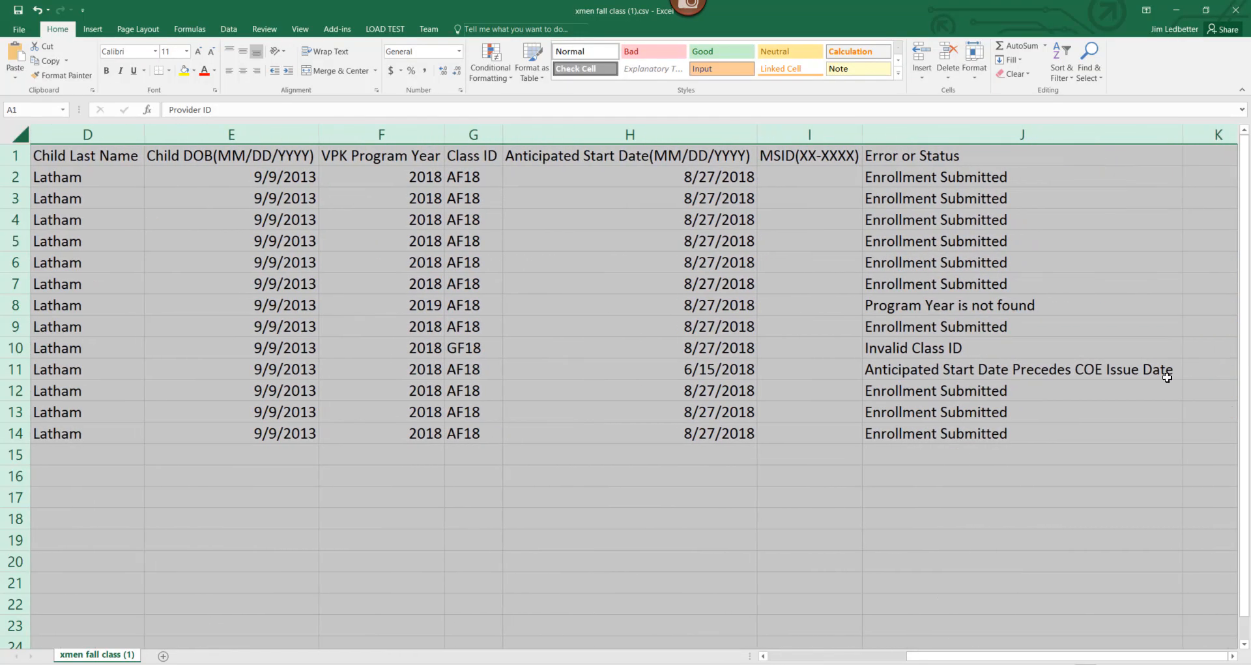
{"action": "left_click", "coordinate": [1042, 305]}
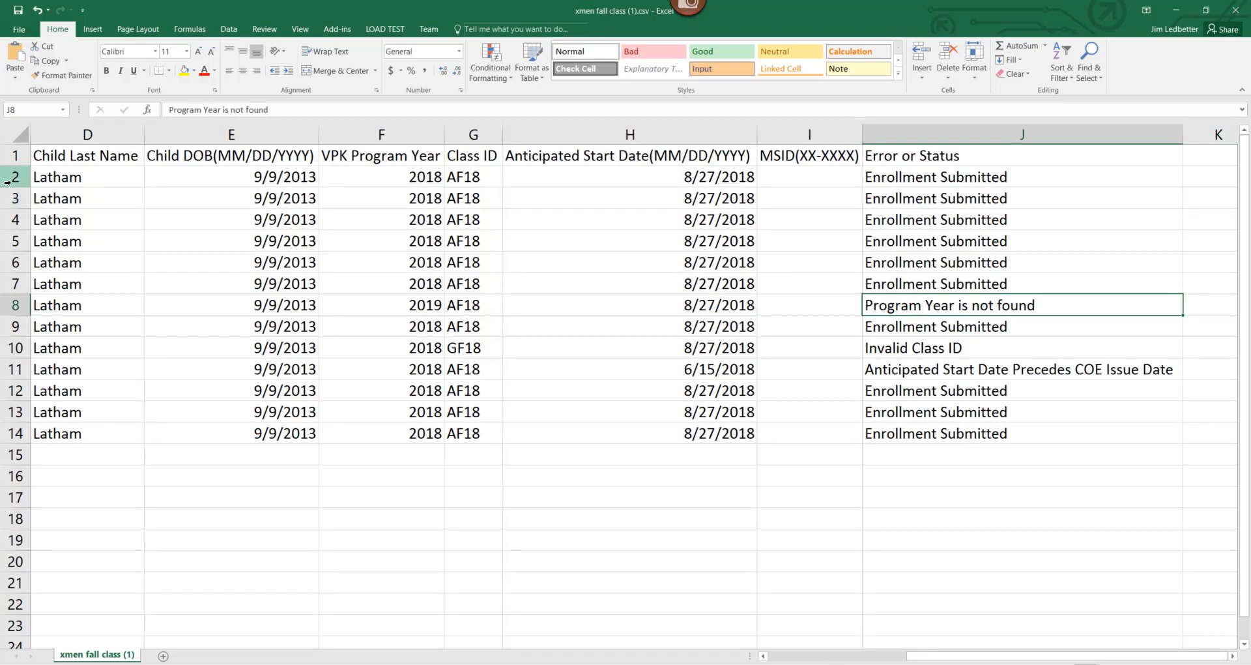
- Delete rows 2 to 7, the submitted enrollments above the first error row
{"action": "left_click_drag", "start_coordinate": [7, 182], "coordinate": [13, 281]}
{"action": "right_click", "coordinate": [11, 241]}
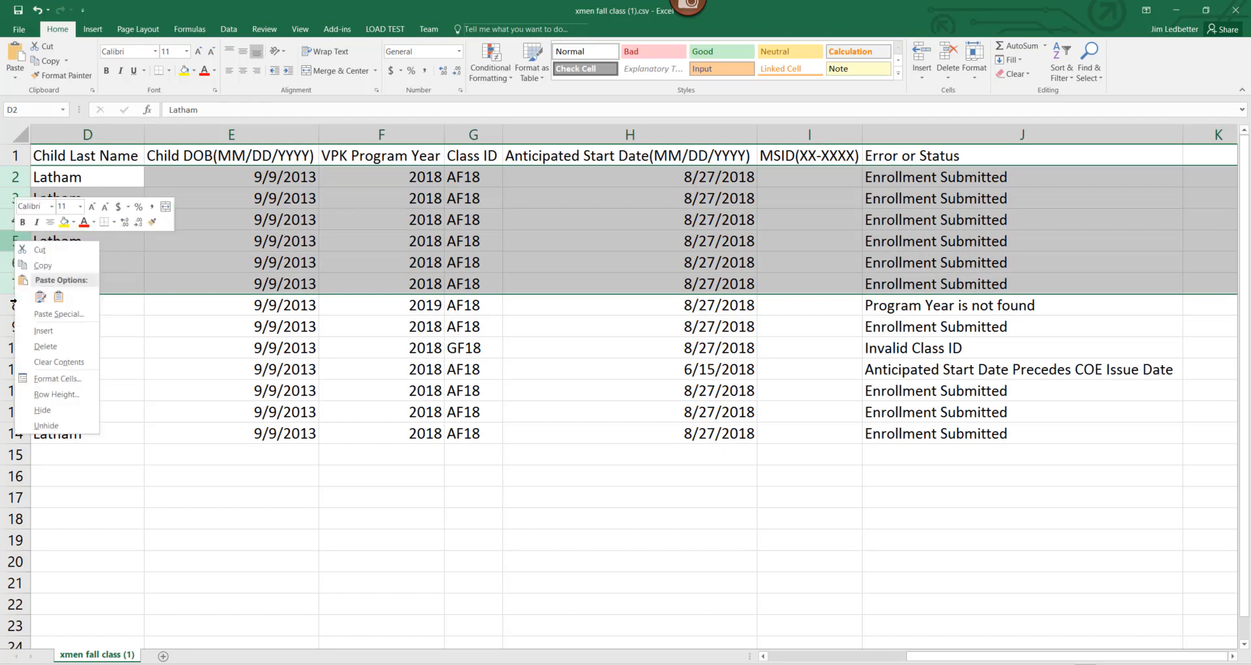
{"action": "left_click", "coordinate": [46, 347]}
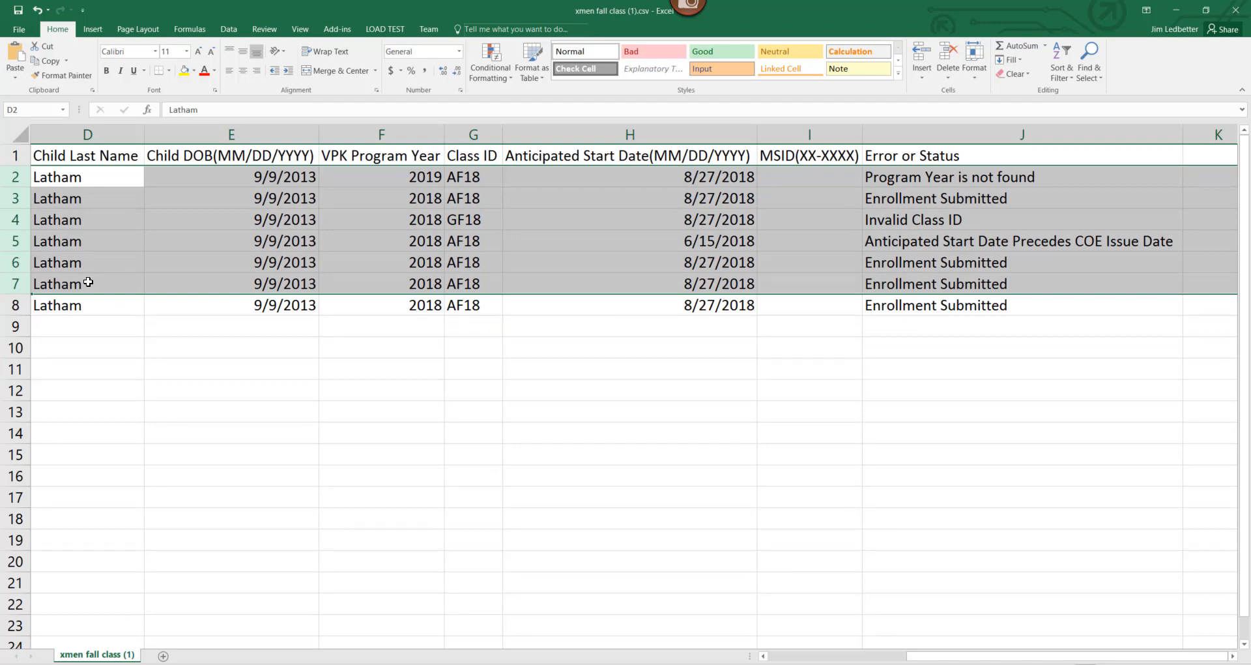
- Delete the remaining Enrollment Submitted rows: row 3, and the three rows below the last error row
{"action": "left_click", "coordinate": [3, 196]}
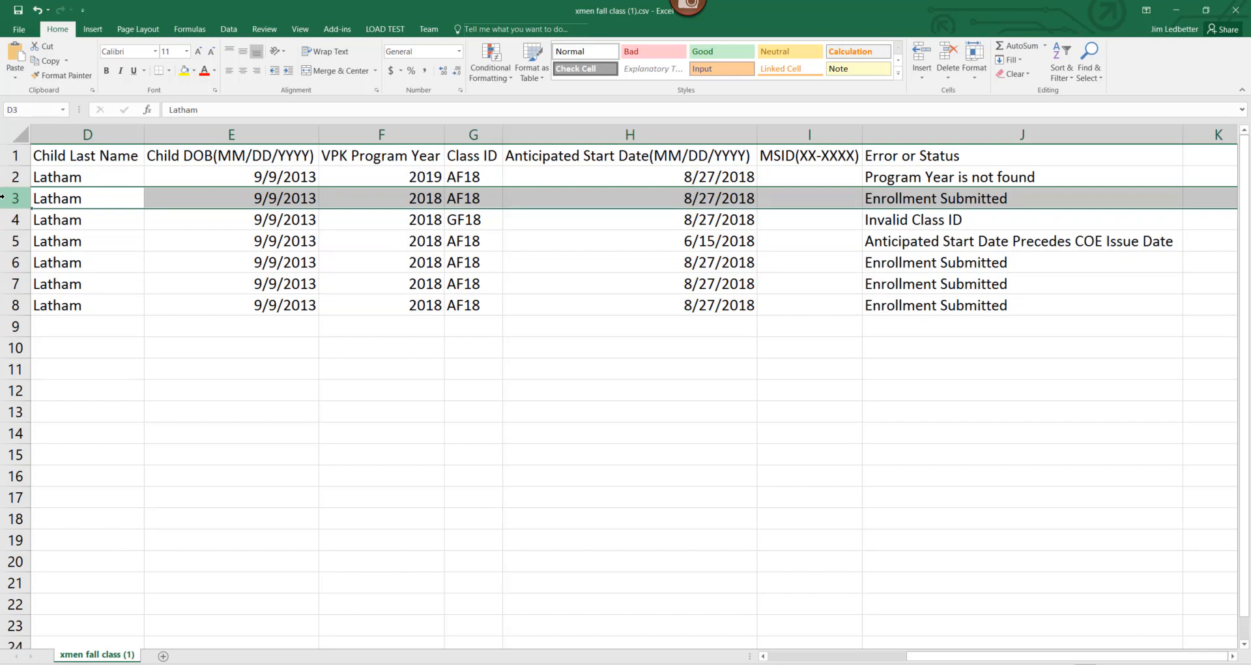
{"action": "right_click", "coordinate": [2, 195]}
{"action": "left_click", "coordinate": [41, 381]}
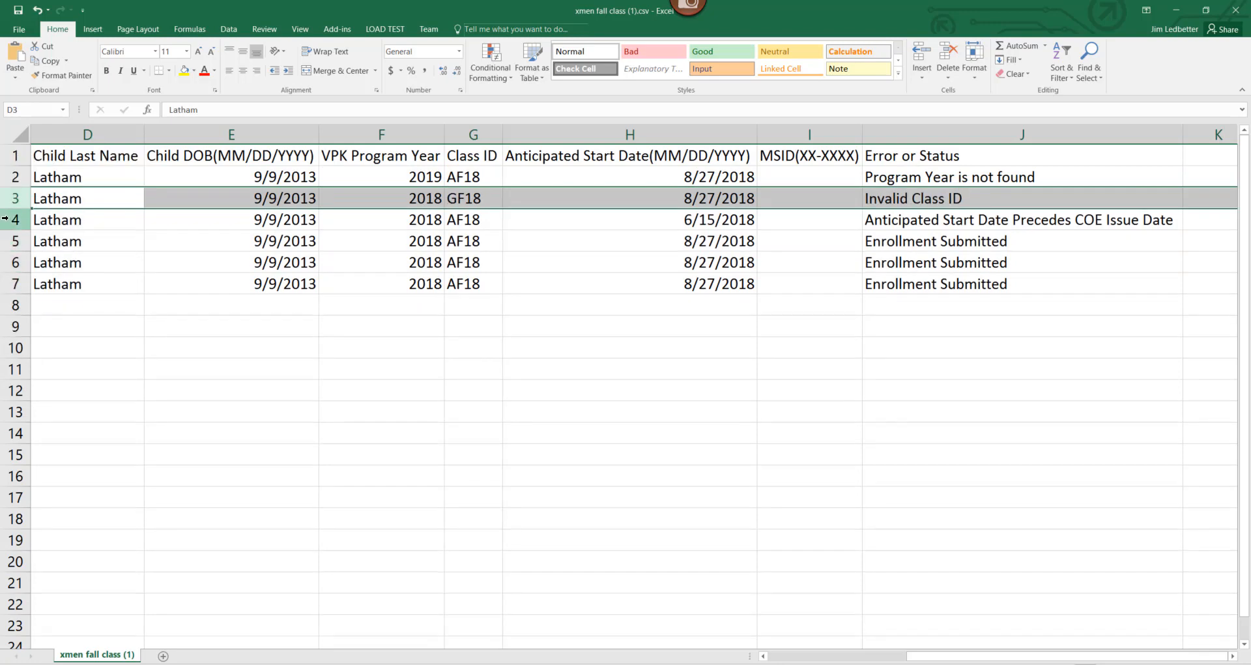
{"action": "left_click_drag", "start_coordinate": [5, 236], "coordinate": [10, 284]}
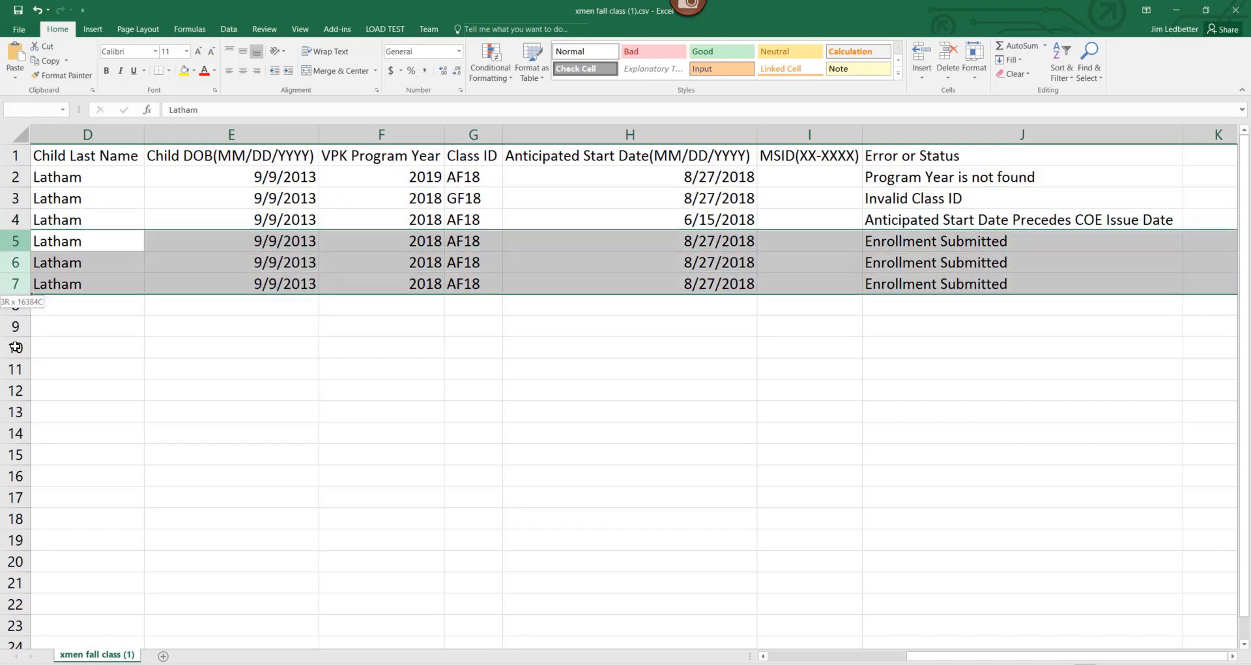
{"action": "right_click", "coordinate": [12, 271]}
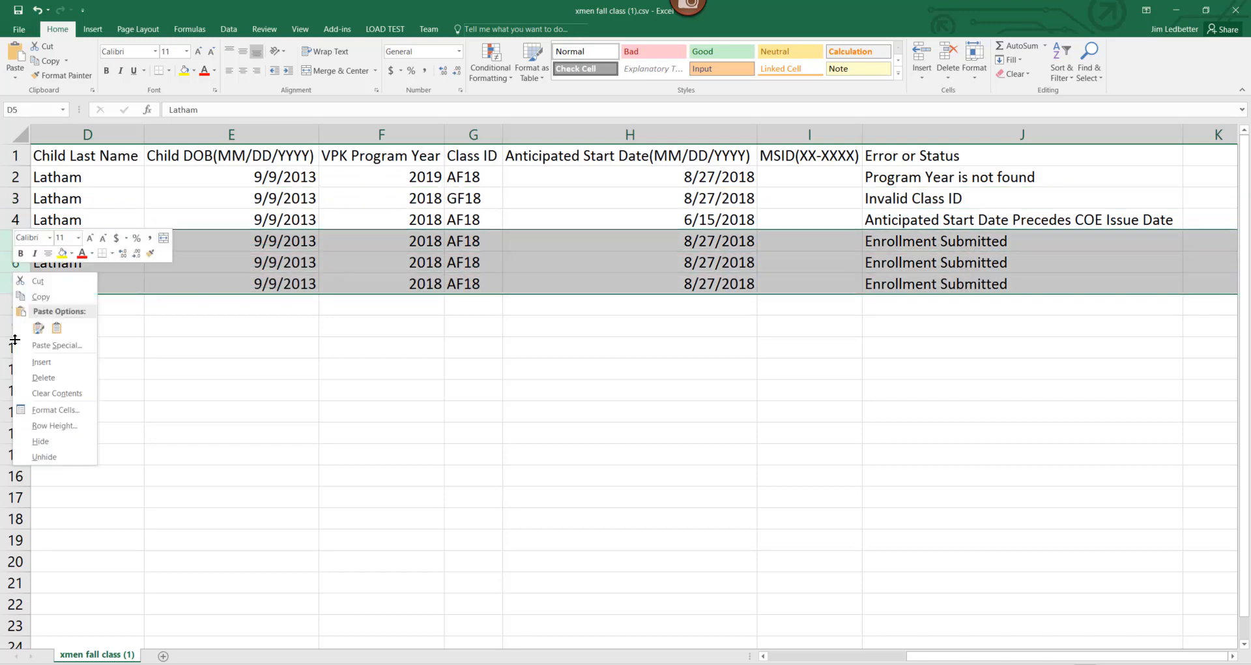
{"action": "left_click", "coordinate": [62, 376]}
- Set the VPK Program Year in row 2 to 2018 and the Class ID in row 3 to AF18
{"action": "left_click_drag", "start_coordinate": [919, 656], "coordinate": [862, 655]}
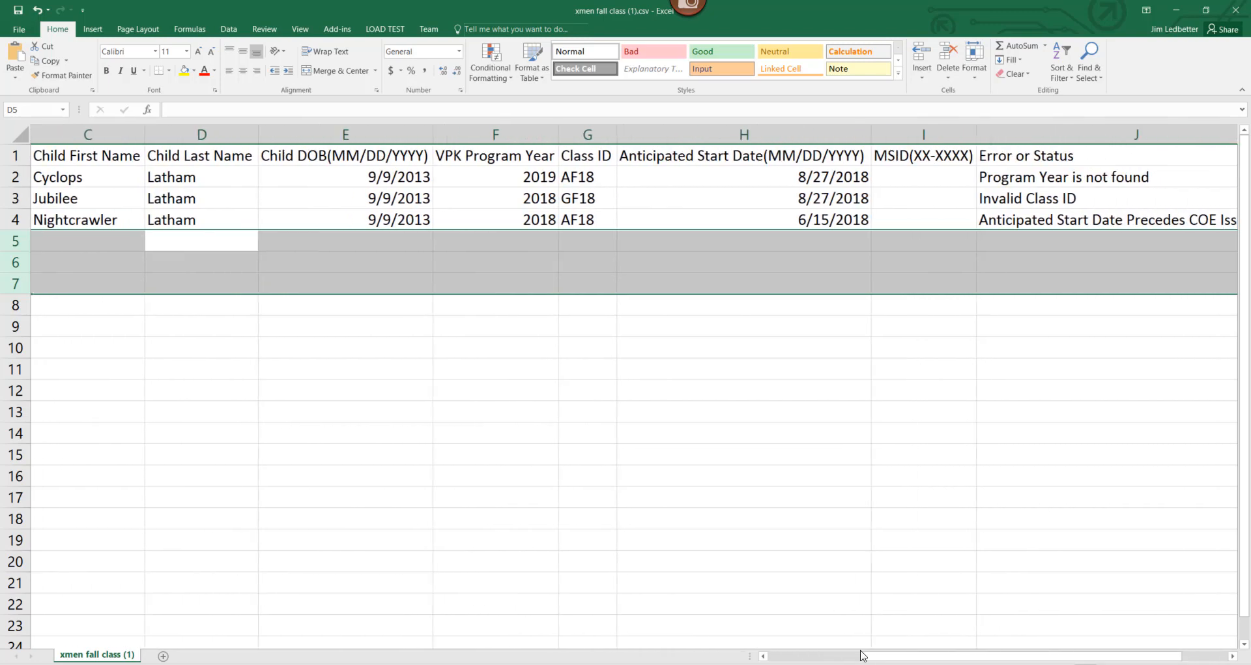
{"action": "left_click", "coordinate": [512, 179]}
{"action": "type", "text": "2018"}
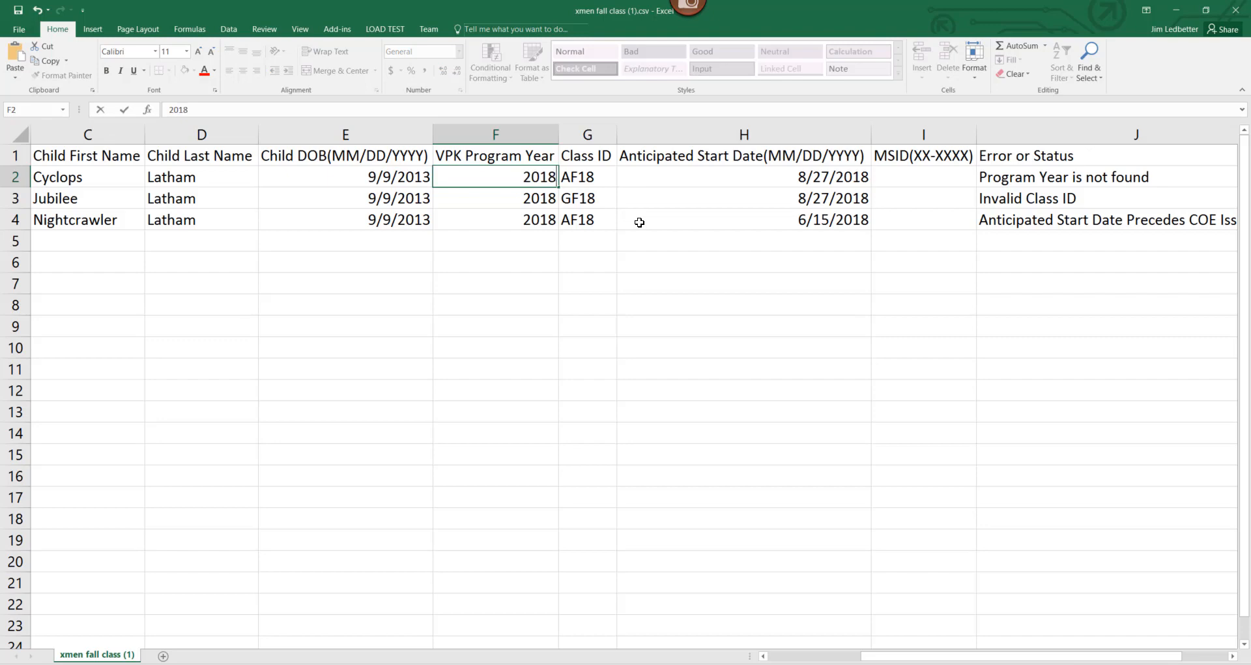
{"action": "left_click", "coordinate": [590, 201]}
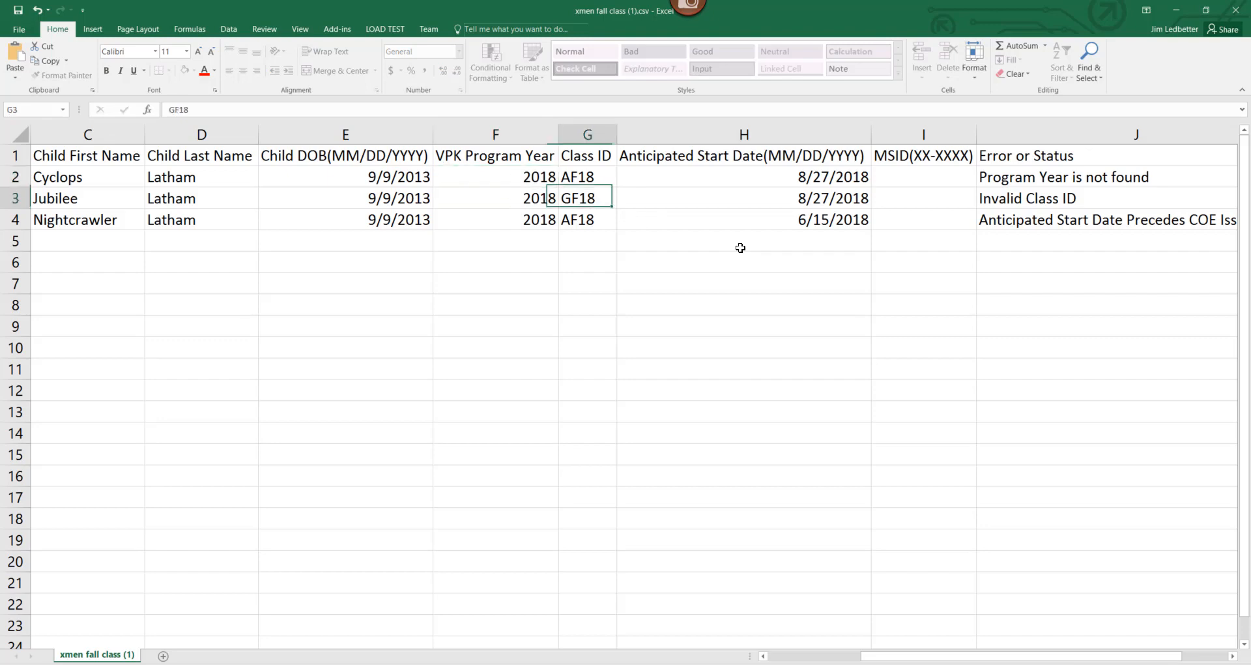
{"action": "type", "text": "AF"}
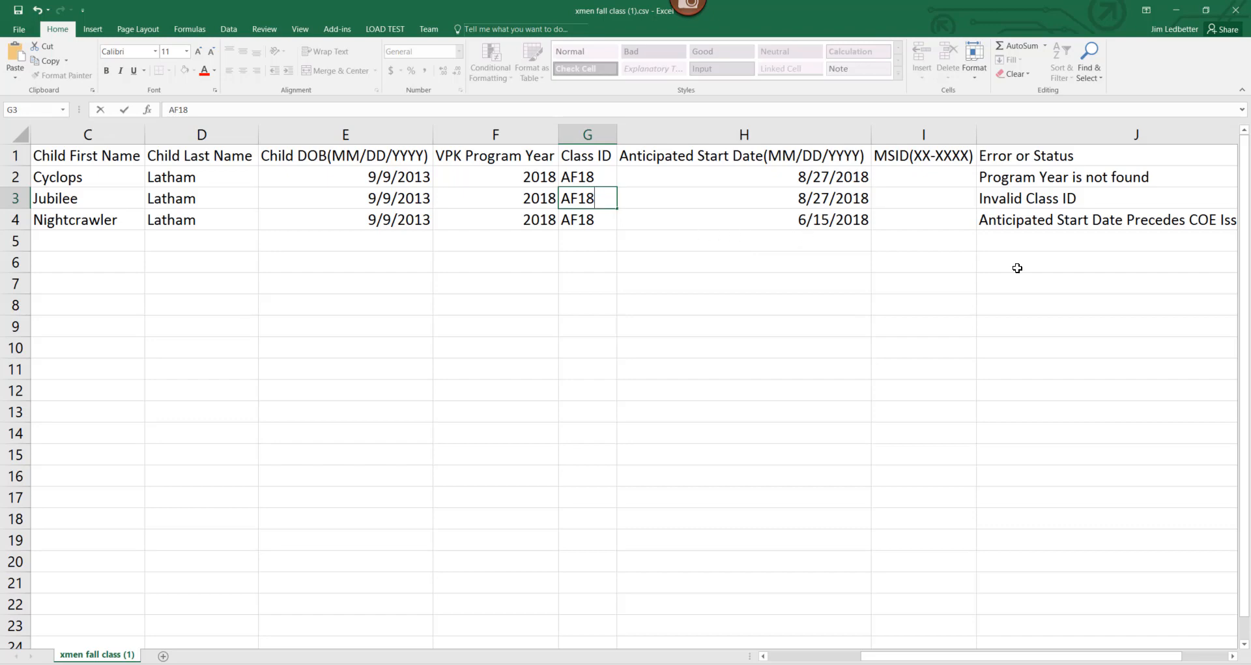
- Set the Anticipated Start Date in row 4 to 8/27/2018
{"action": "left_click", "coordinate": [813, 217]}
{"action": "type", "text": "8/"}
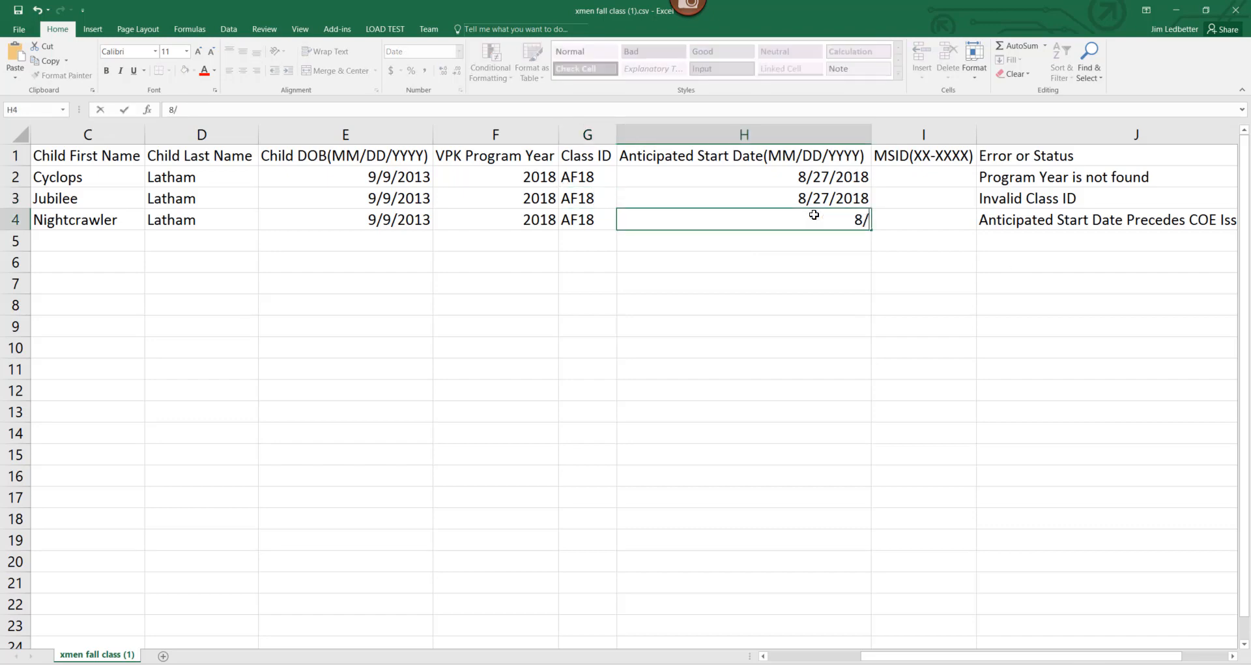
{"action": "type", "text": "27/2018"}
- Delete the Error or Status column from the sheet
{"action": "left_click", "coordinate": [997, 134]}
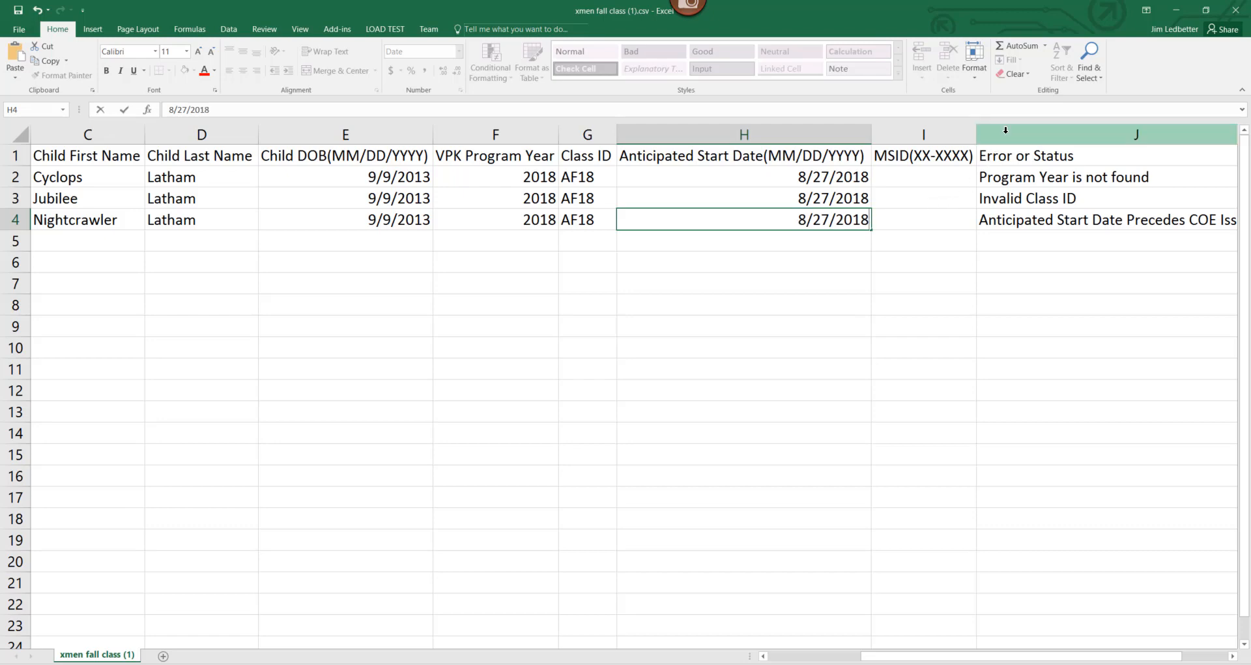
{"action": "right_click", "coordinate": [1008, 134]}
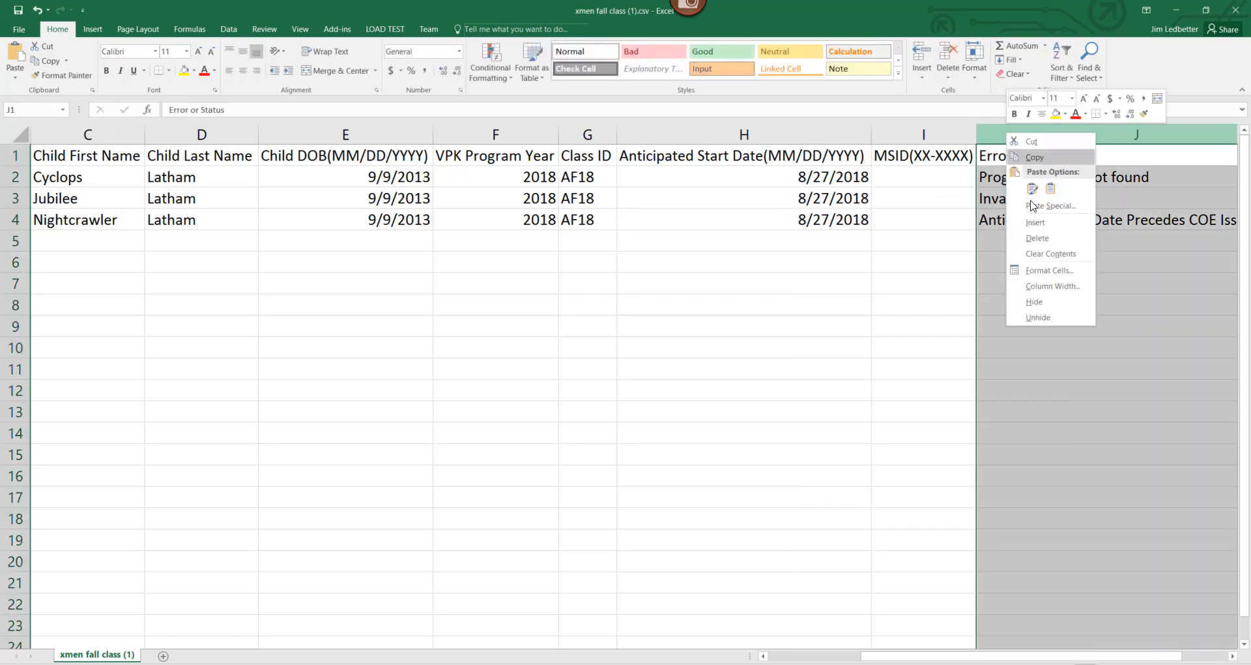
{"action": "left_click", "coordinate": [1038, 238]}
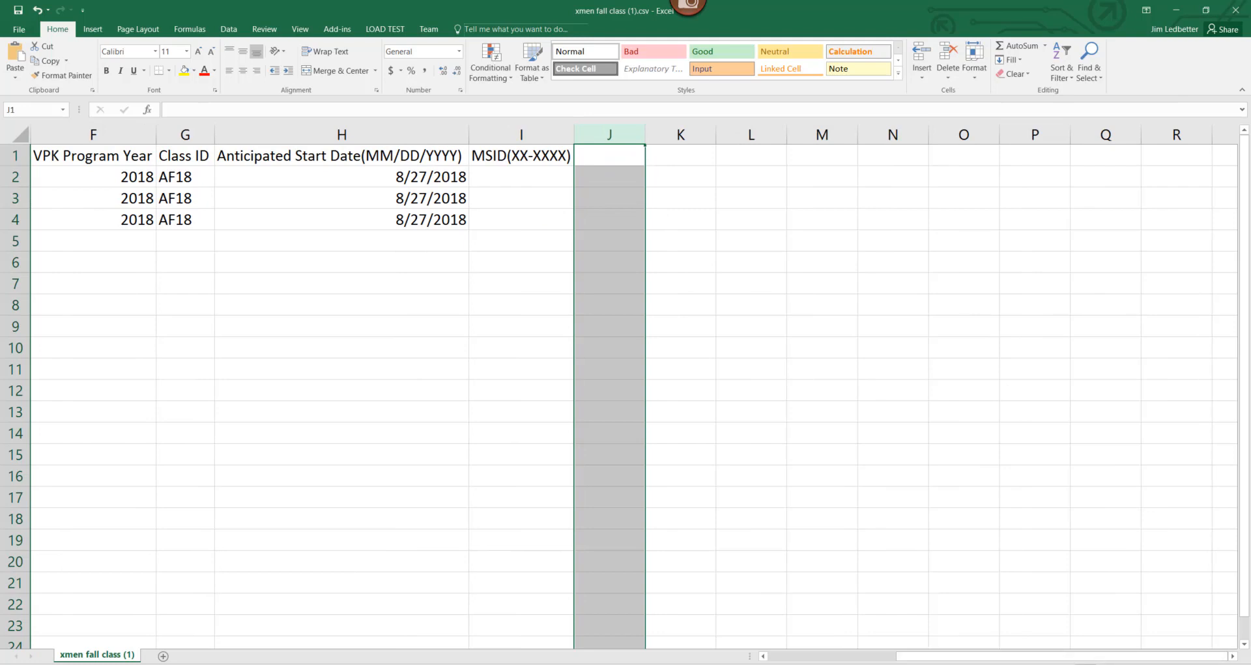
{"action": "left_click_drag", "start_coordinate": [947, 657], "coordinate": [812, 661]}
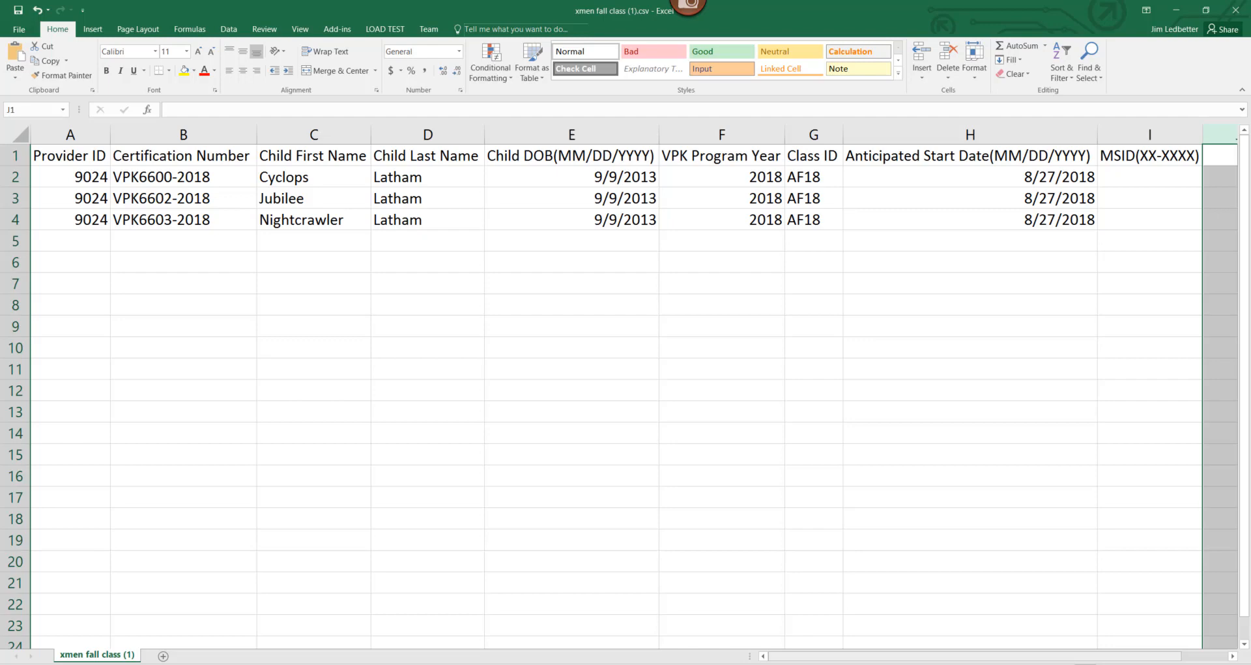
- Change the Class ID in rows 3 and 4 to CF18
{"action": "left_click", "coordinate": [802, 203]}
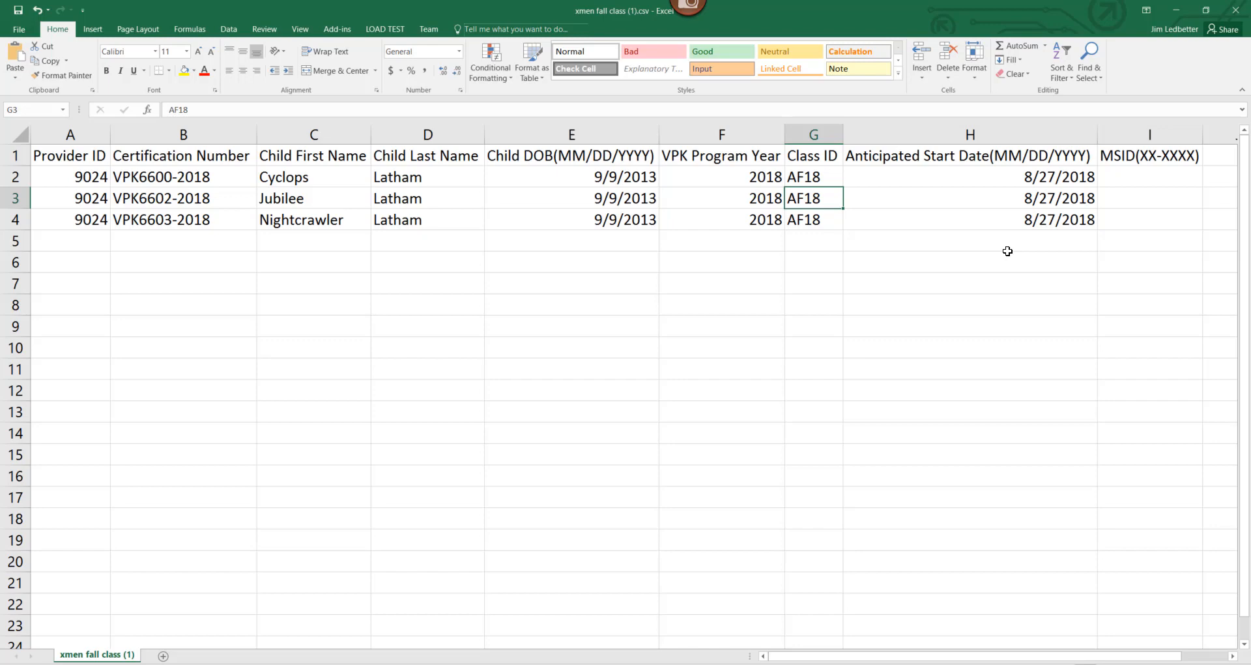
{"action": "type", "text": "CF"}
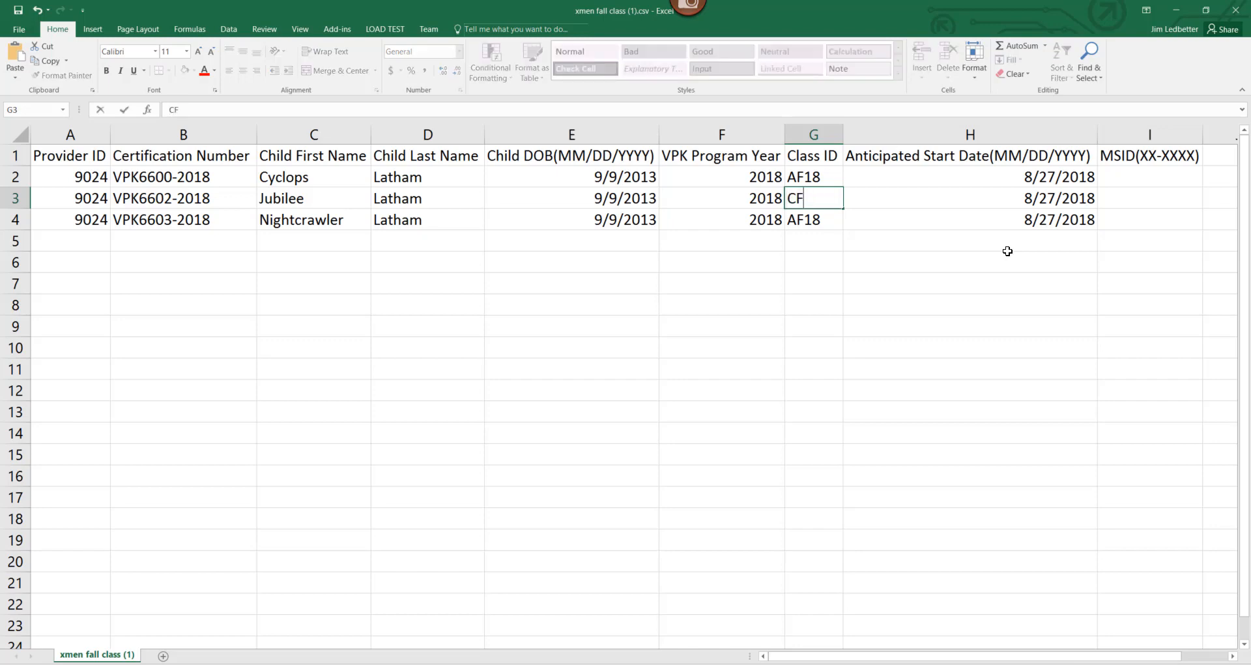
{"action": "type", "text": "2"}
{"action": "key", "text": "BackSpace"}
{"action": "type", "text": "18"}
{"action": "key", "text": "Return"}
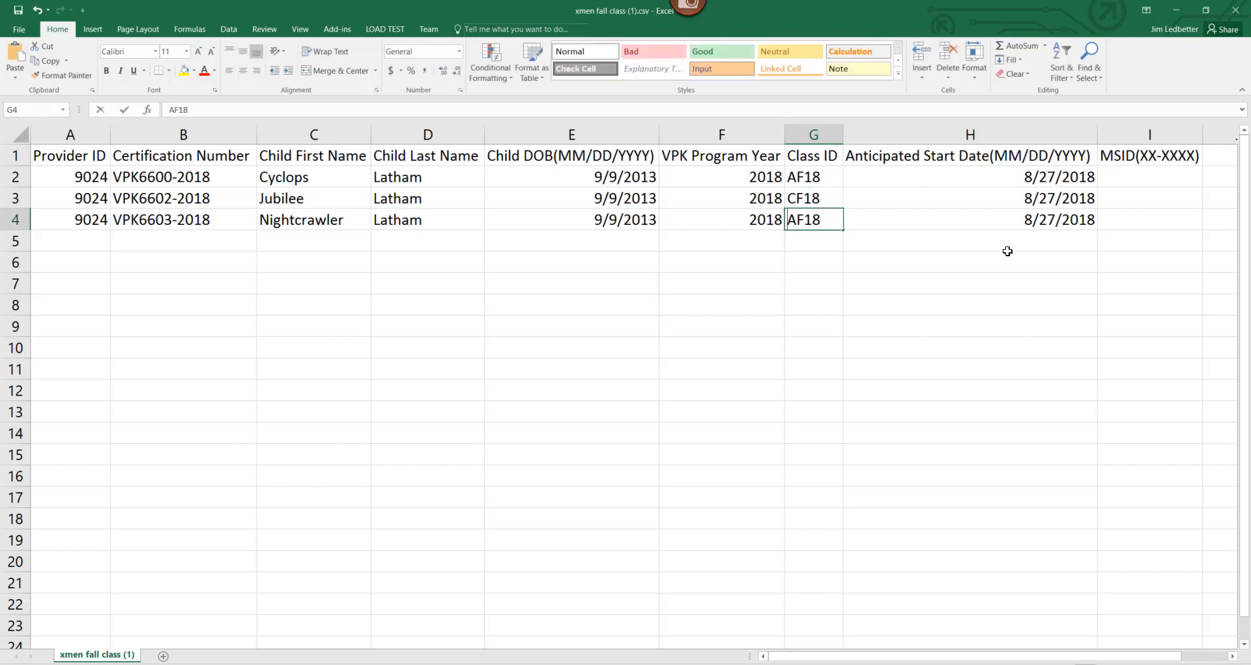
{"action": "type", "text": "CF18"}
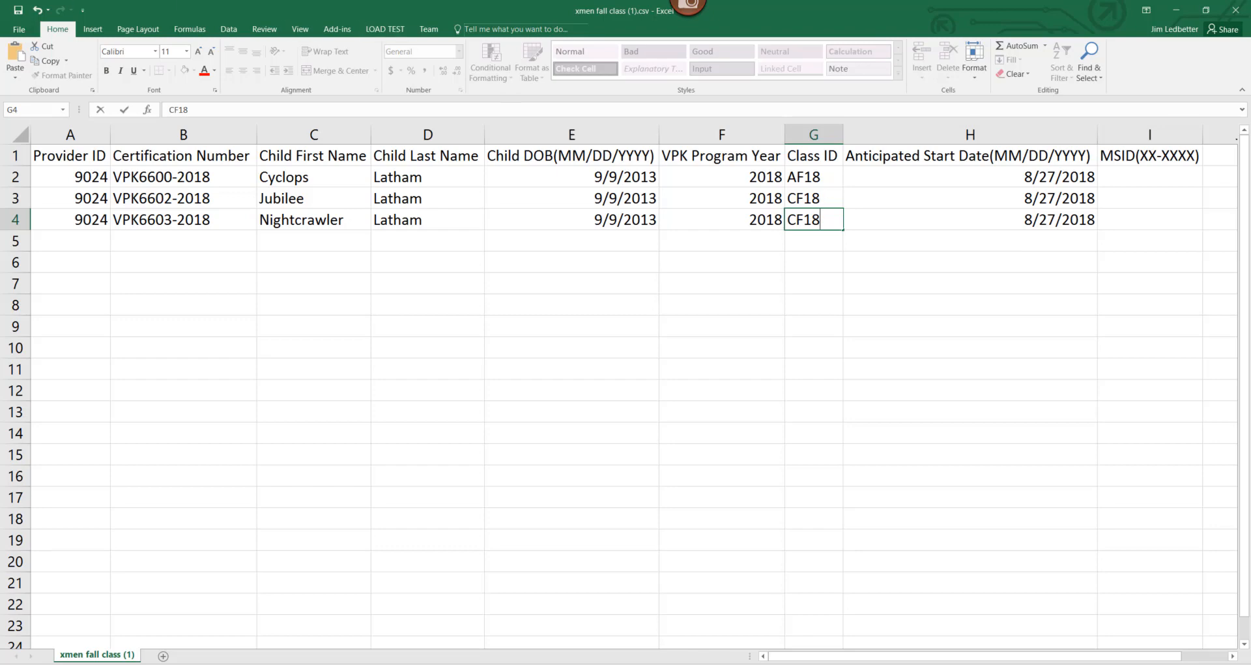
- Save the corrected sheet to the Desktop as xmen fall class4.csv, keeping the CSV (Comma delimited) format
{"action": "left_click", "coordinate": [15, 36]}
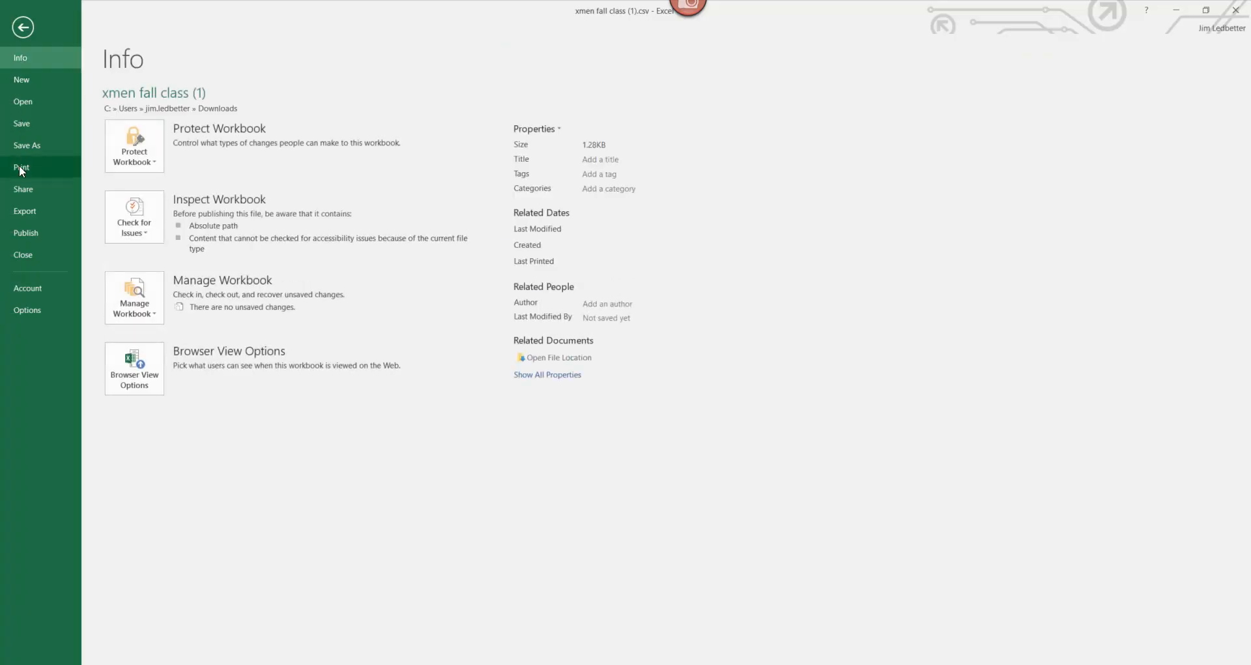
{"action": "left_click", "coordinate": [34, 152]}
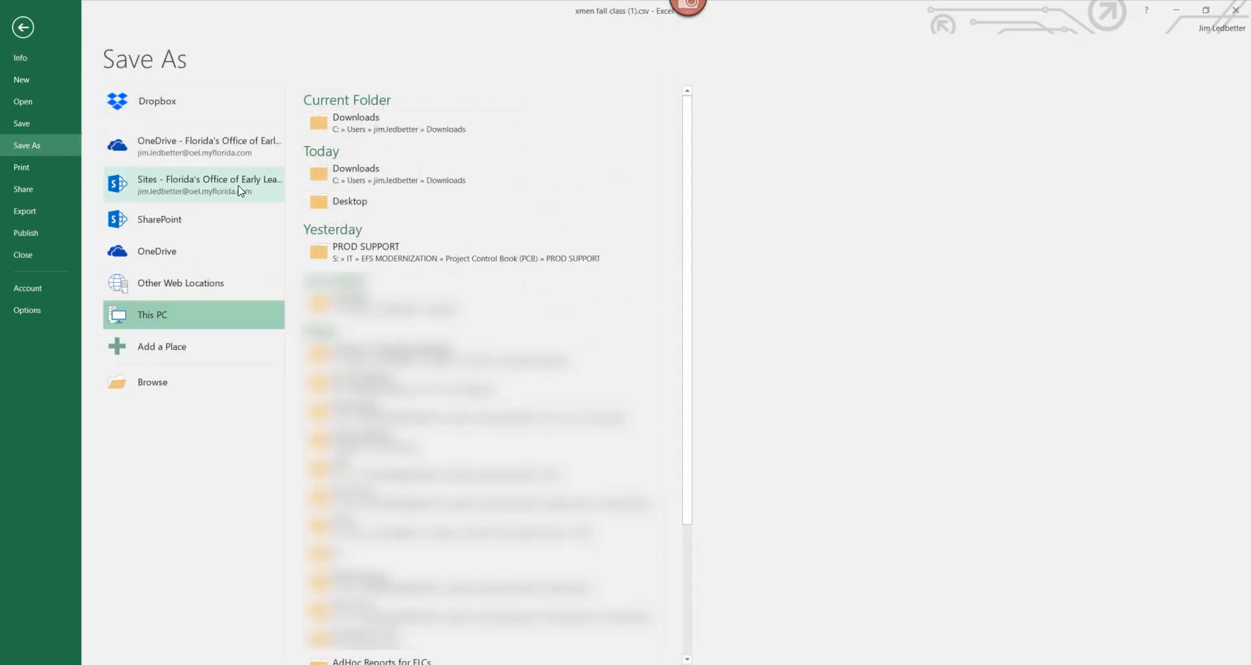
{"action": "left_click", "coordinate": [351, 202]}
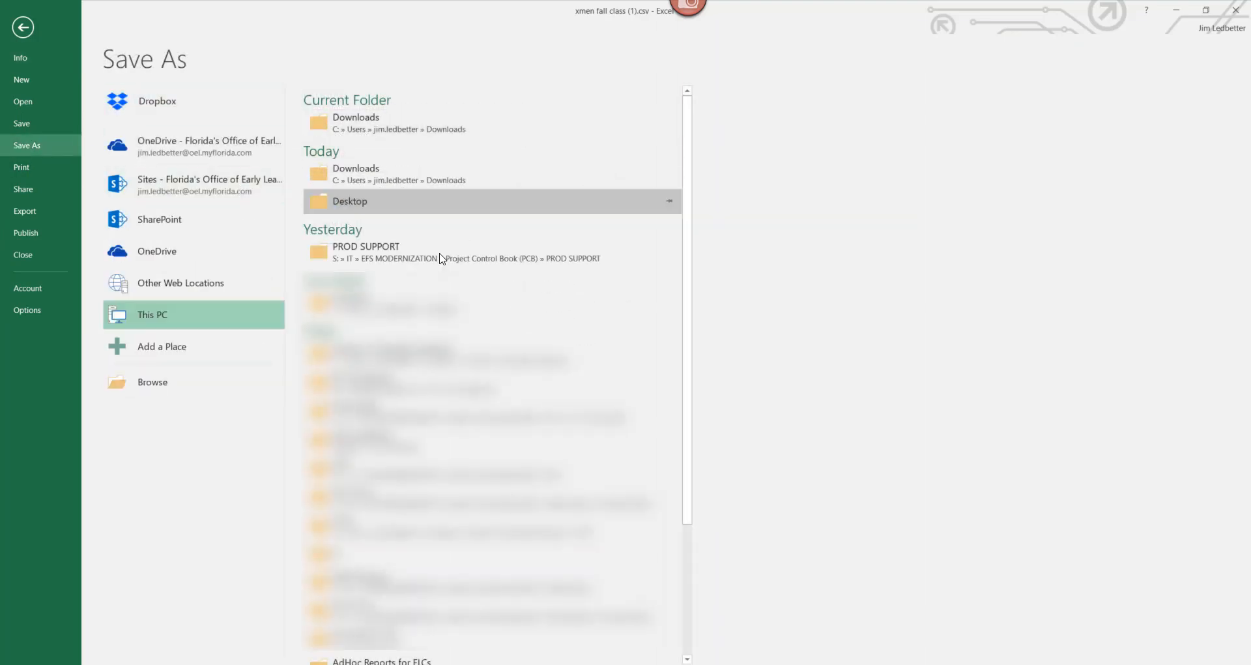
{"action": "left_click", "coordinate": [436, 342]}
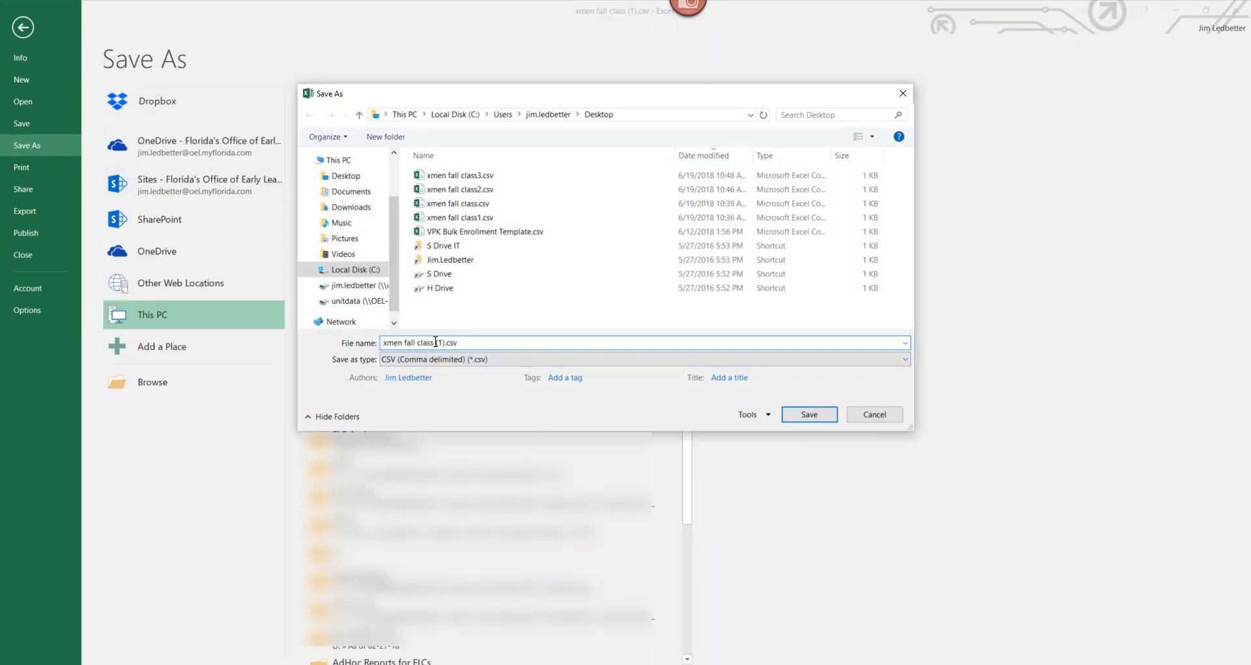
{"action": "type", "text": "4"}
{"action": "key", "text": "Delete"}
{"action": "key", "text": "Delete"}
{"action": "key", "text": "Delete"}
{"action": "key", "text": "Delete"}
{"action": "key", "text": "Left"}
{"action": "key", "text": "BackSpace"}
{"action": "left_click", "coordinate": [809, 420]}
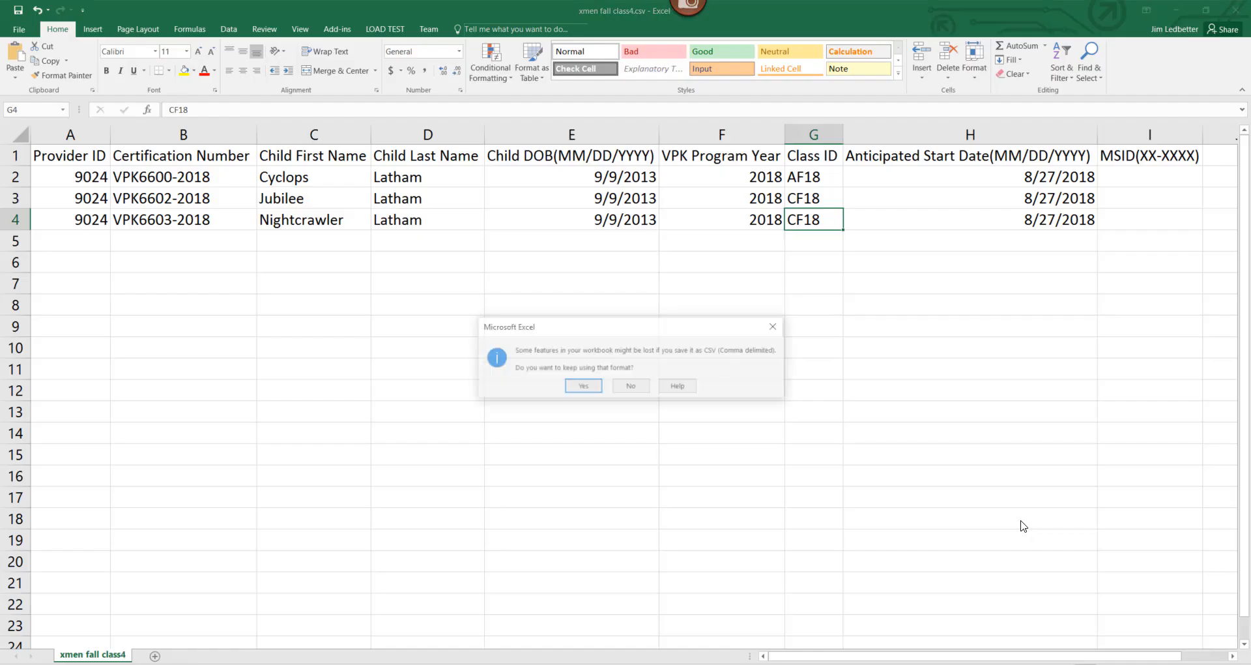
{"action": "left_click", "coordinate": [582, 386]}
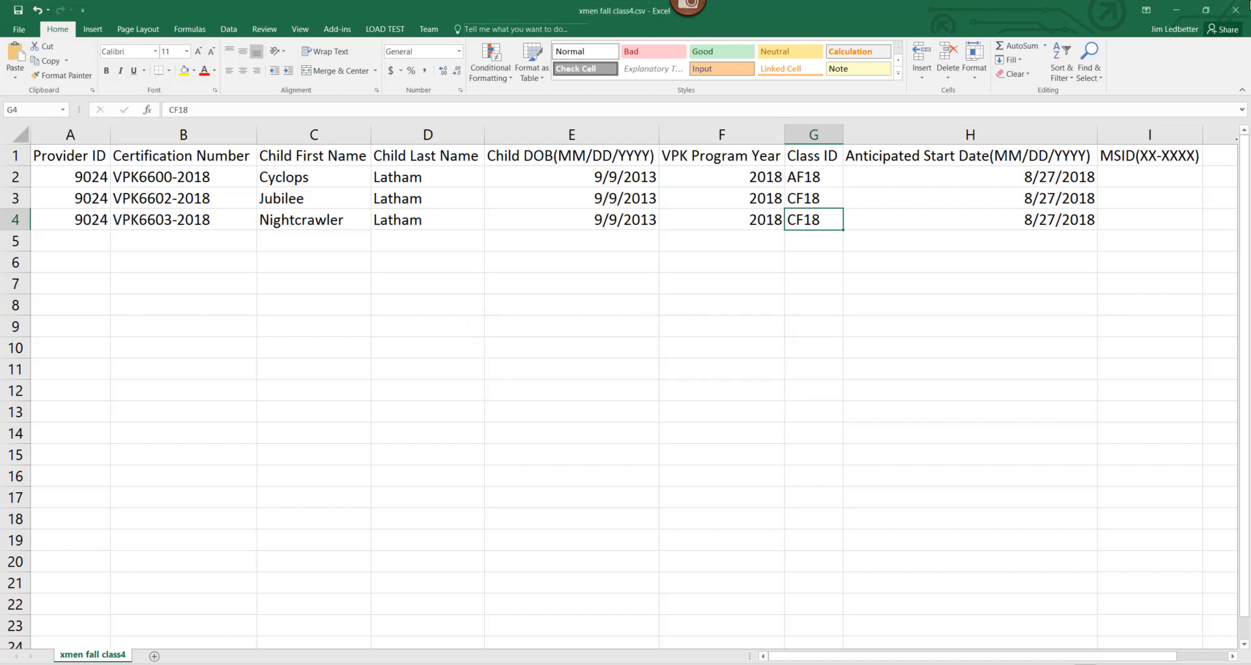
- Close the xmen fall class4.csv and xmen fall class3.csv workbooks to return to the Provider Portal
{"action": "left_click", "coordinate": [1235, 10]}
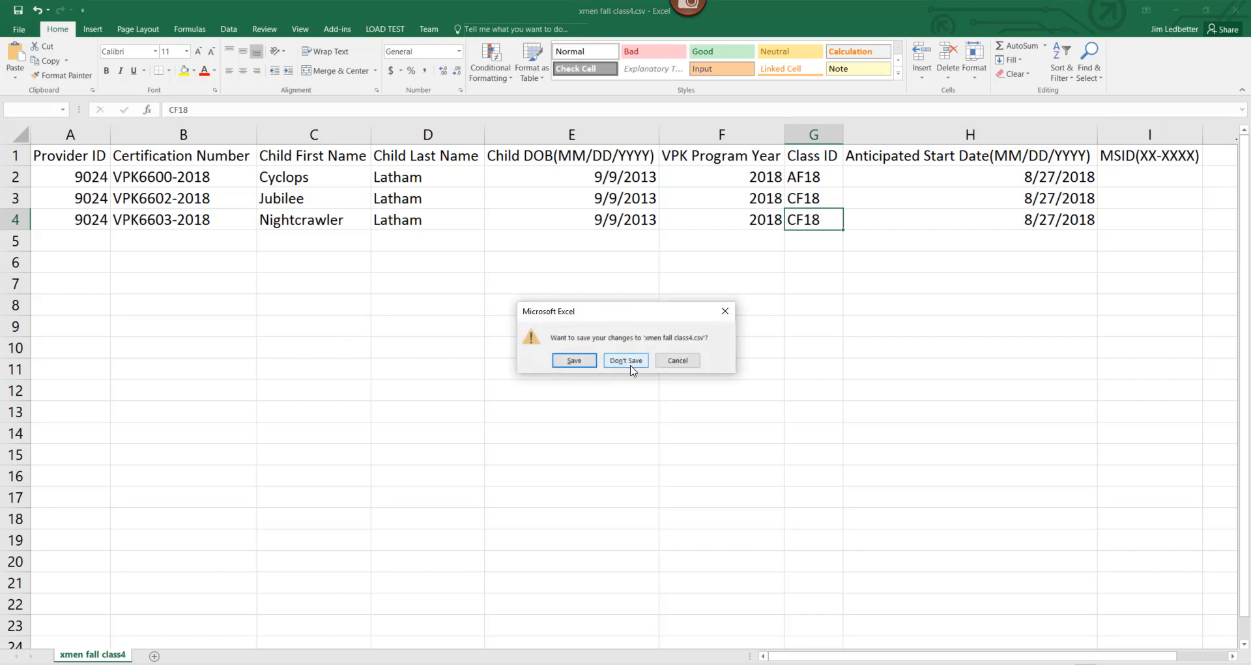
{"action": "key", "text": "Return"}
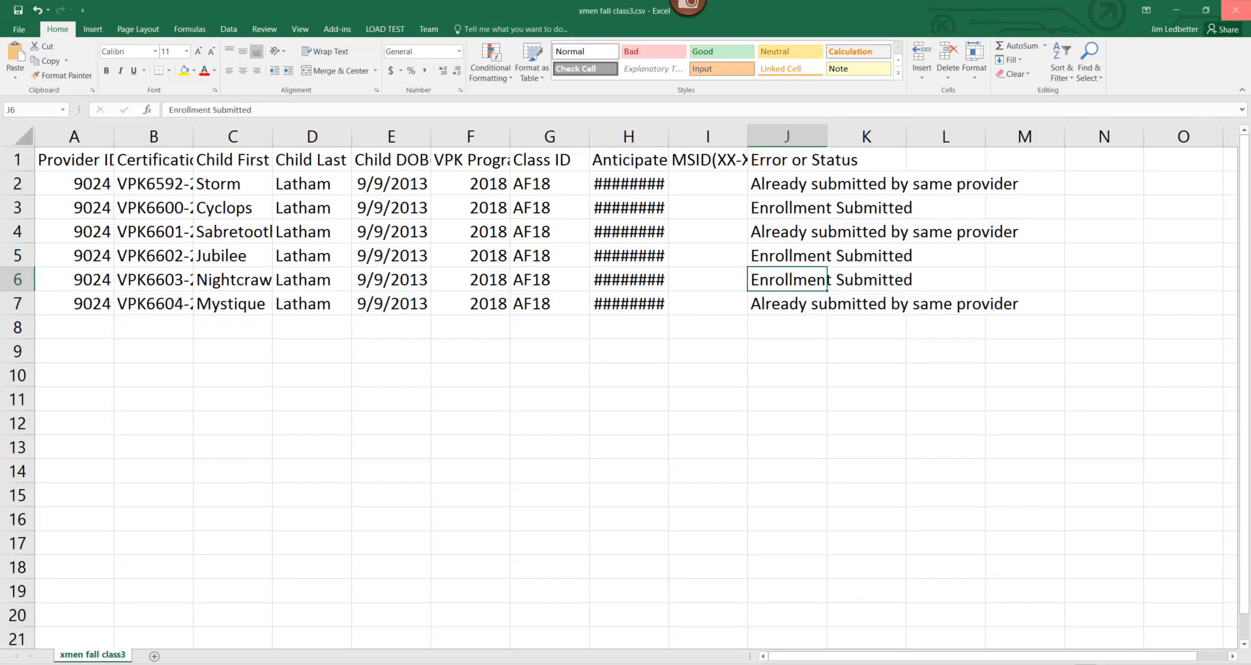
{"action": "left_click", "coordinate": [1236, 10]}
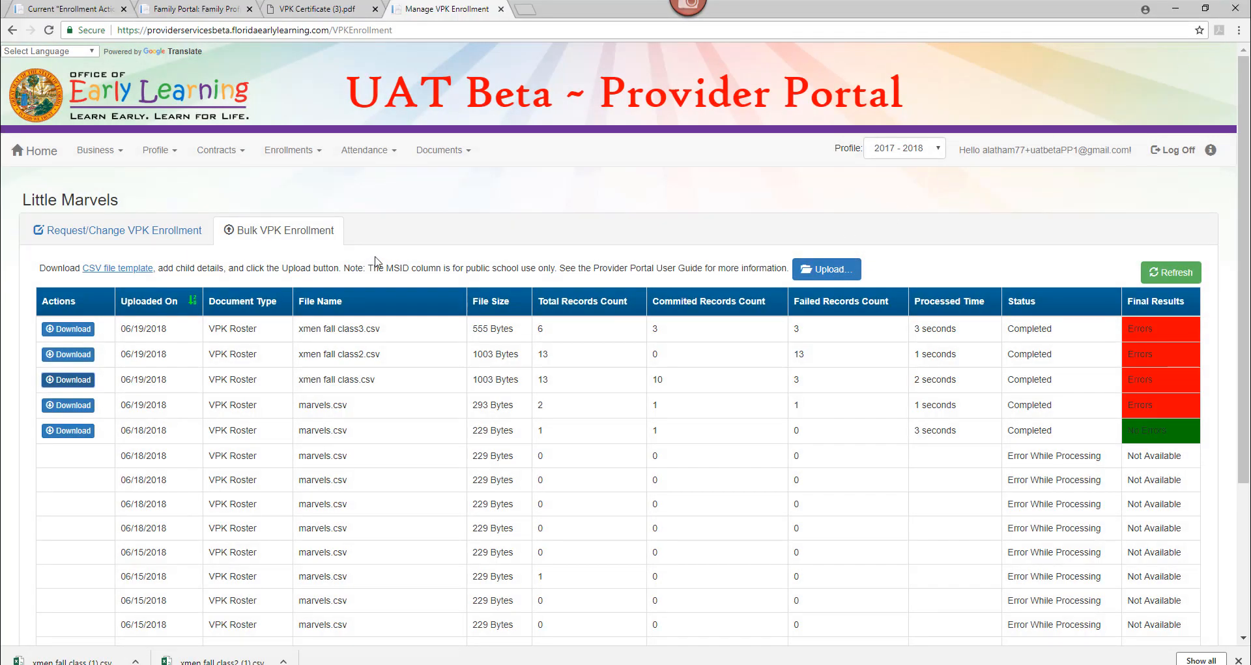
- Upload xmen fall class4.csv from the Desktop for Bulk VPK Enrollment and refresh the list of uploads
{"action": "left_click", "coordinate": [826, 269]}
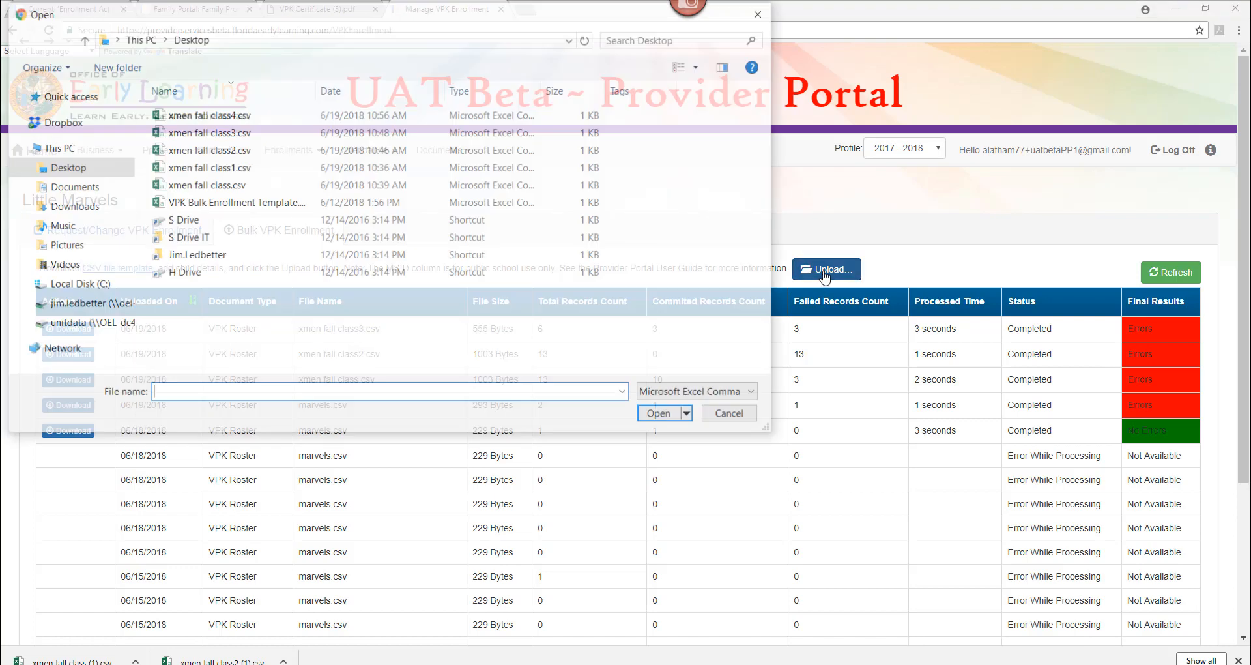
{"action": "left_click", "coordinate": [251, 116]}
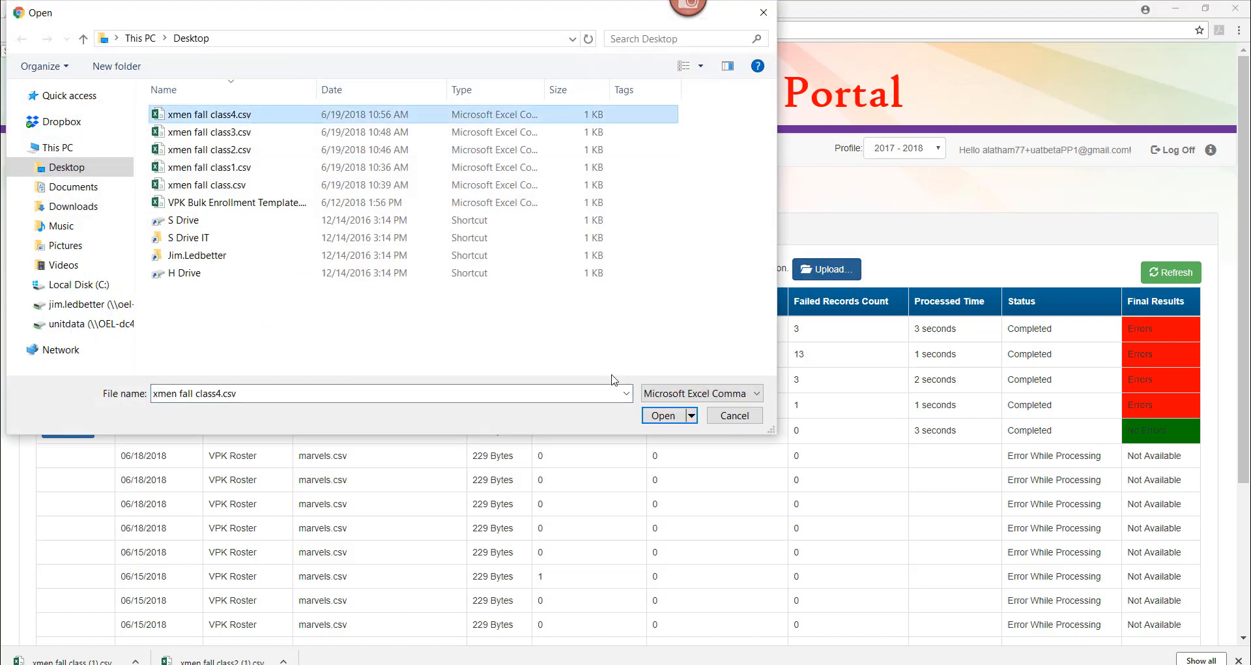
{"action": "left_click", "coordinate": [662, 417]}
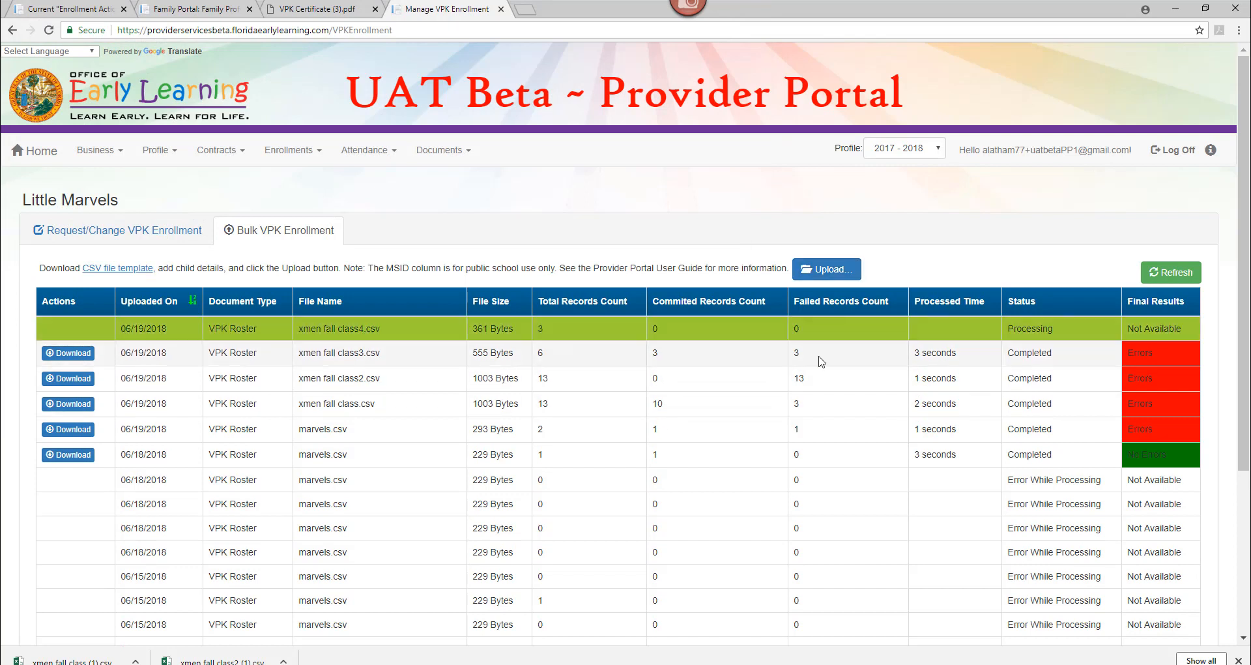
{"action": "left_click", "coordinate": [1171, 277]}
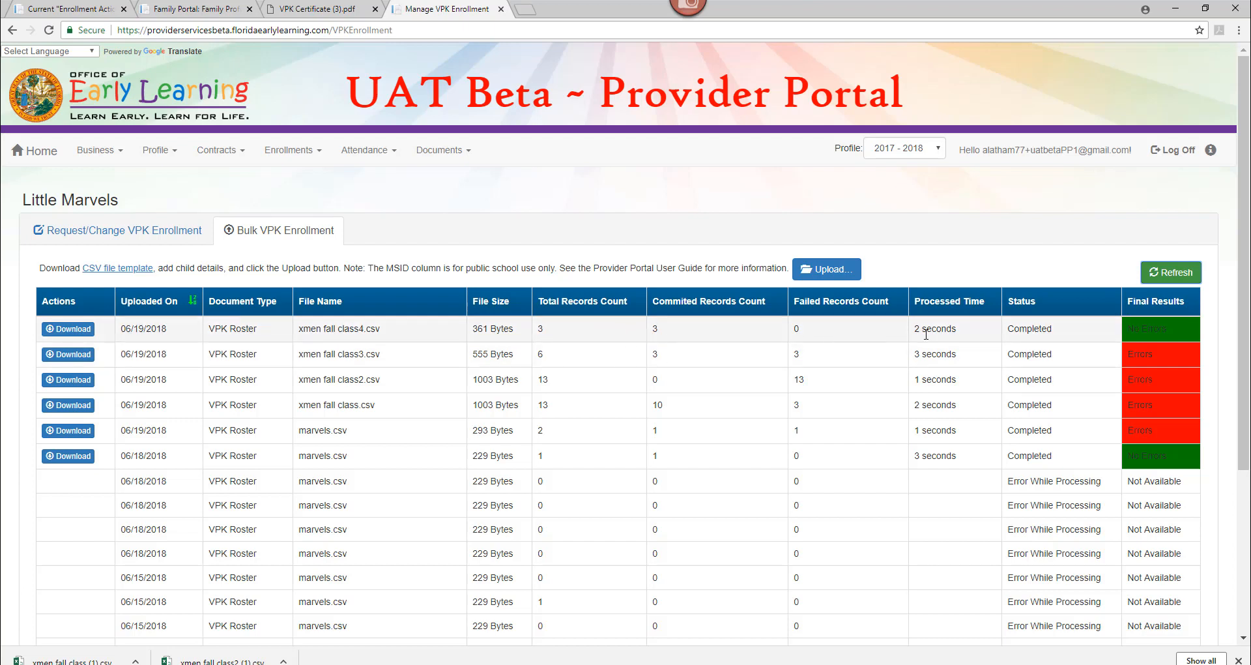
- Download and open the xmen fall class4.csv results, and widen the Anticipated Start Date column so its dates show
{"action": "left_click", "coordinate": [81, 331]}
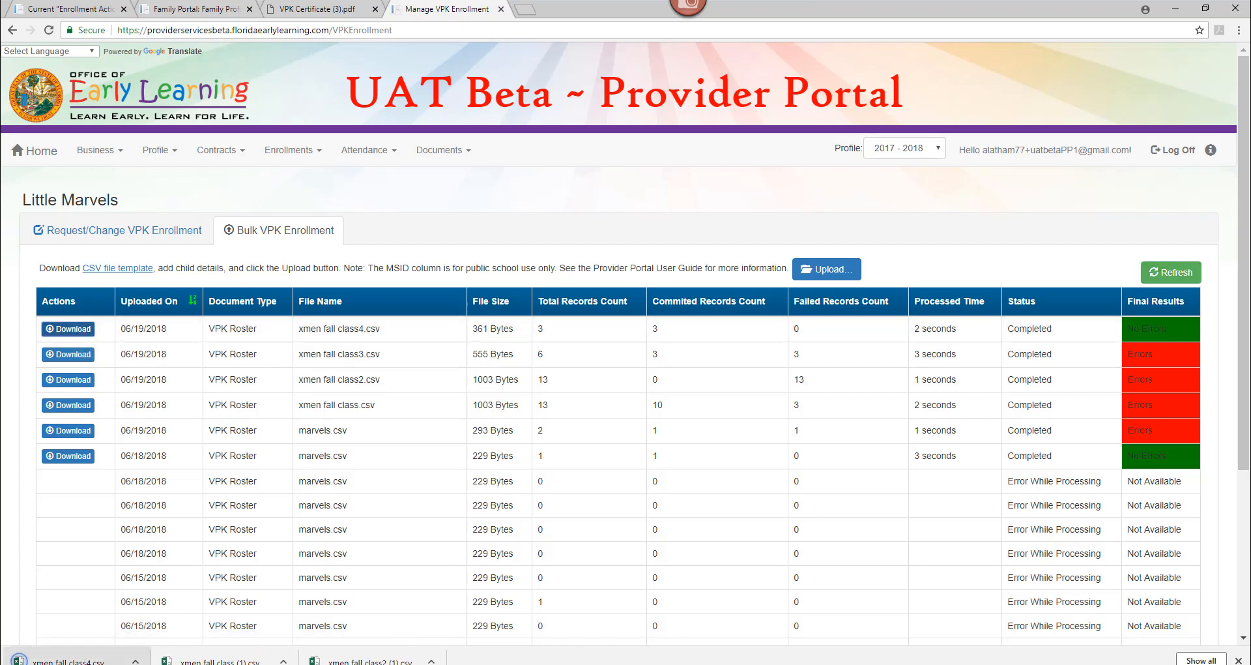
{"action": "left_click", "coordinate": [65, 659]}
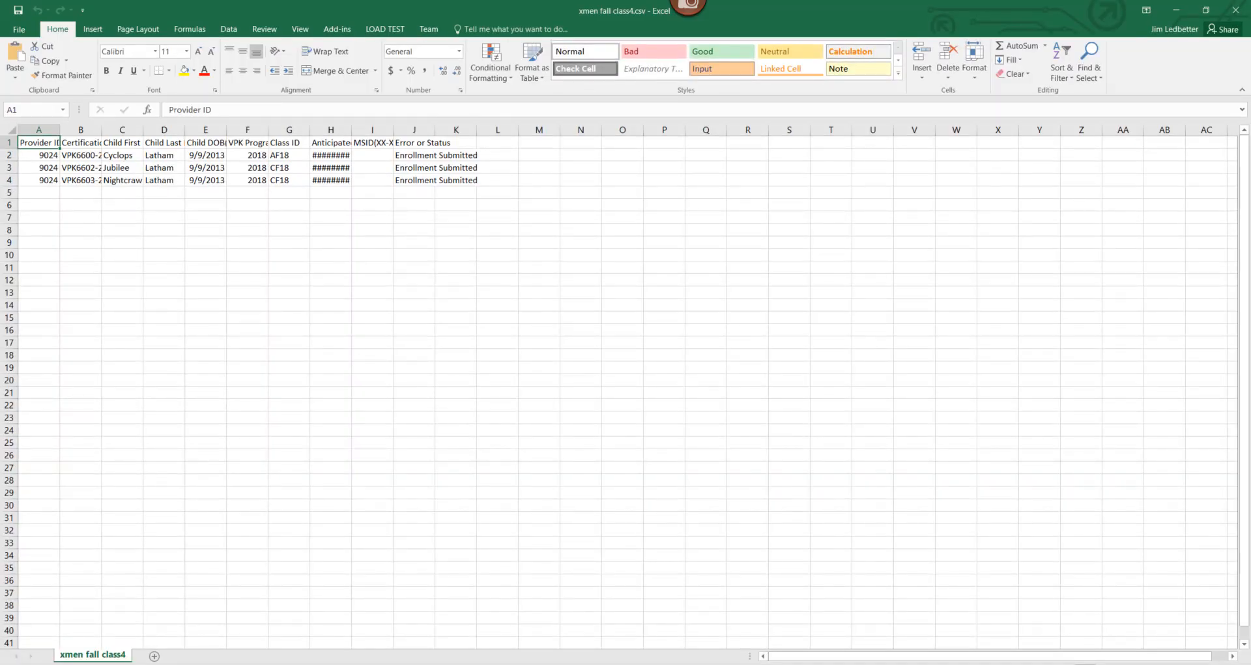
{"action": "left_click_drag", "start_coordinate": [1173, 664], "coordinate": [1183, 664]}
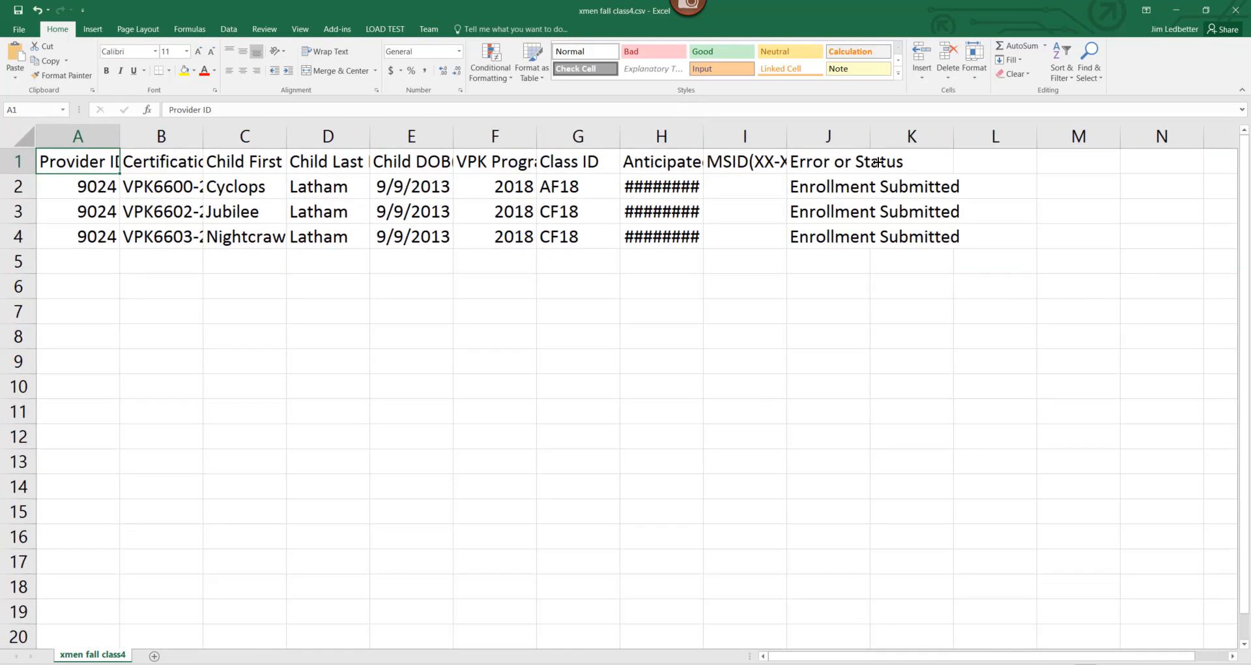
{"action": "left_click_drag", "start_coordinate": [703, 125], "coordinate": [728, 125]}
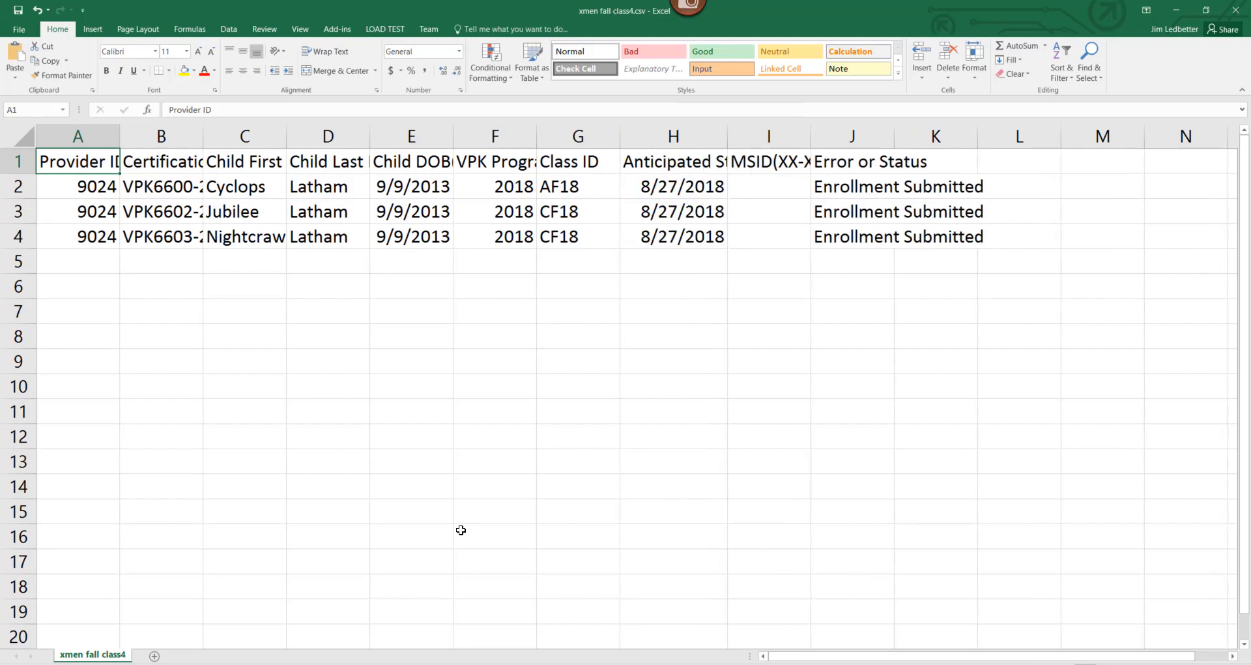
- Open Request/Change VPK Enrollment in the Provider Portal and check the Class IDs in the xmen fall class4 results in Excel
{"action": "key", "text": "alt+Tab"}
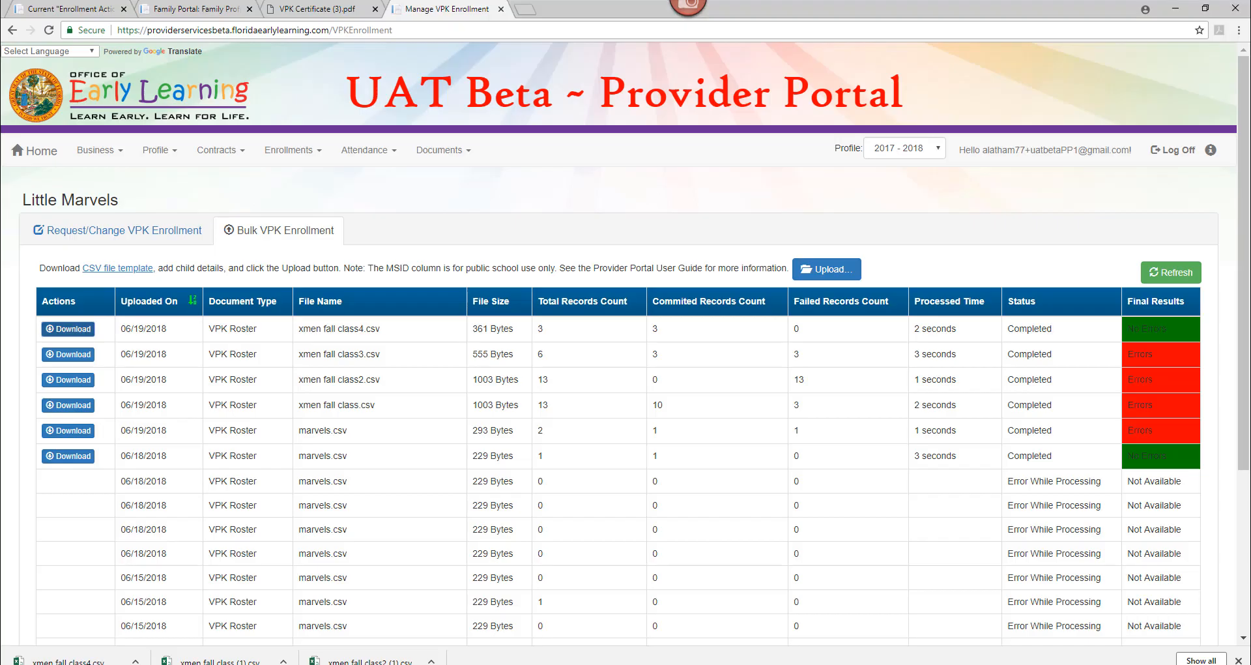
{"action": "left_click", "coordinate": [123, 230]}
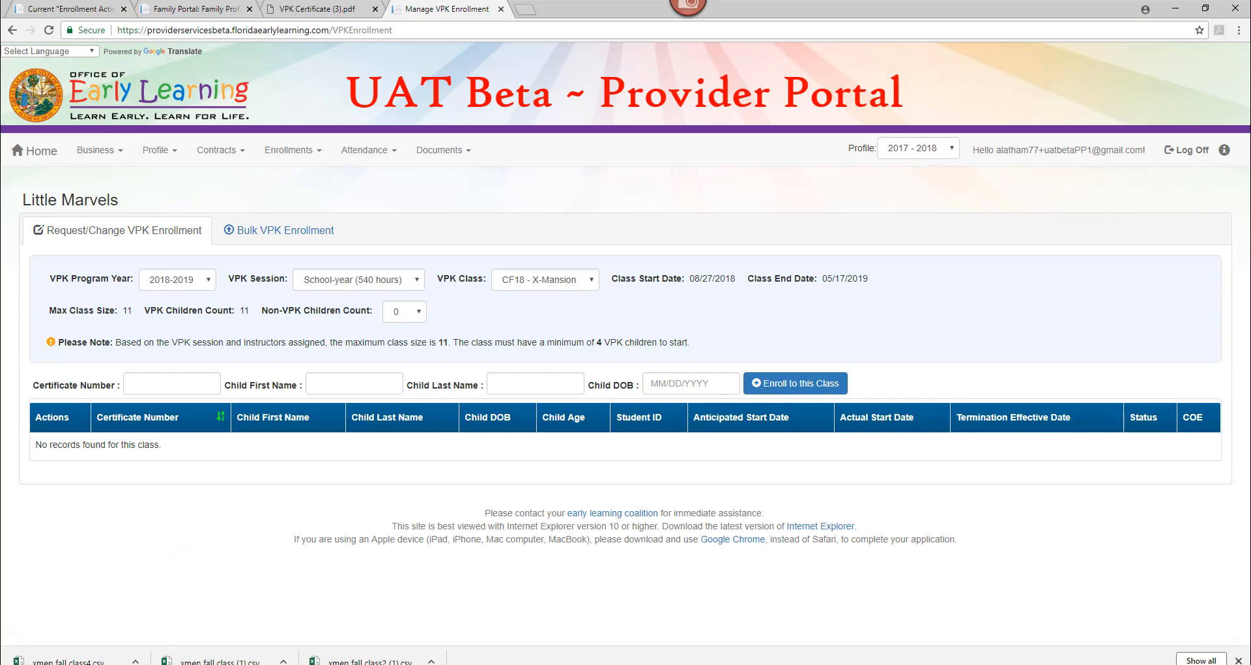
{"action": "mouse_move", "coordinate": [364, 664]}
{"action": "left_click", "coordinate": [371, 632]}
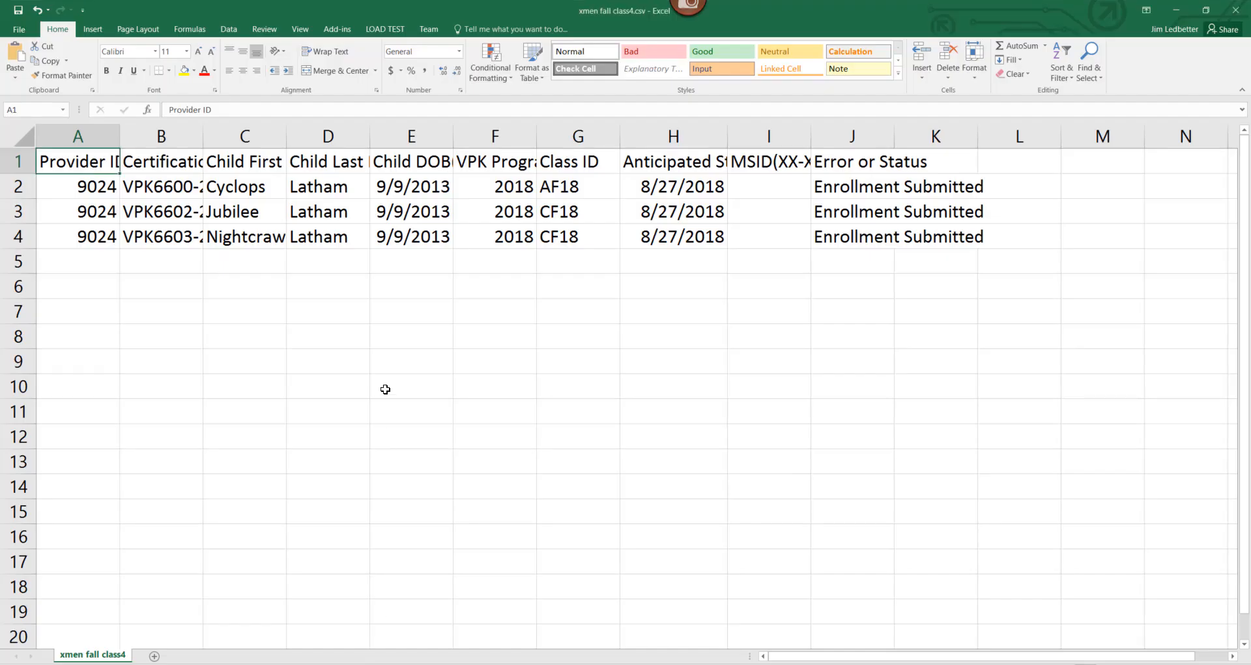
{"action": "left_click", "coordinate": [234, 187]}
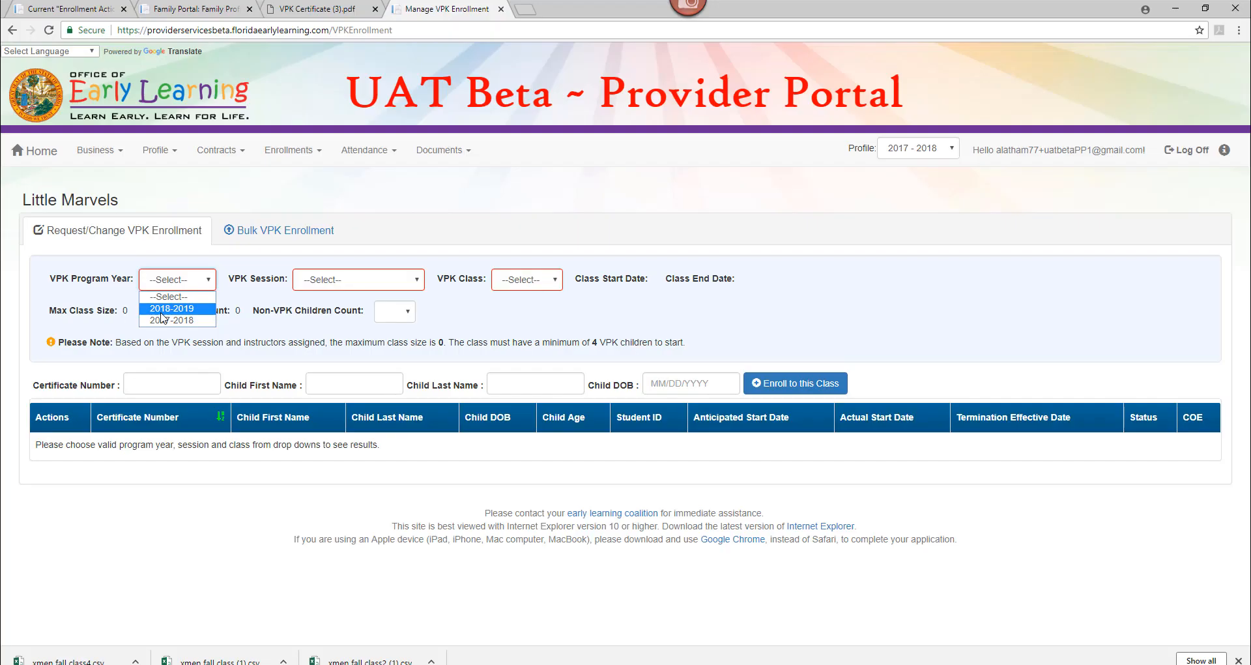
- View the 2018-2019 School-year (540 hours) enrollments for class AF18 - X-Men and for class CF18 - X-Mansion
{"action": "left_click", "coordinate": [167, 309]}
{"action": "left_click", "coordinate": [380, 284]}
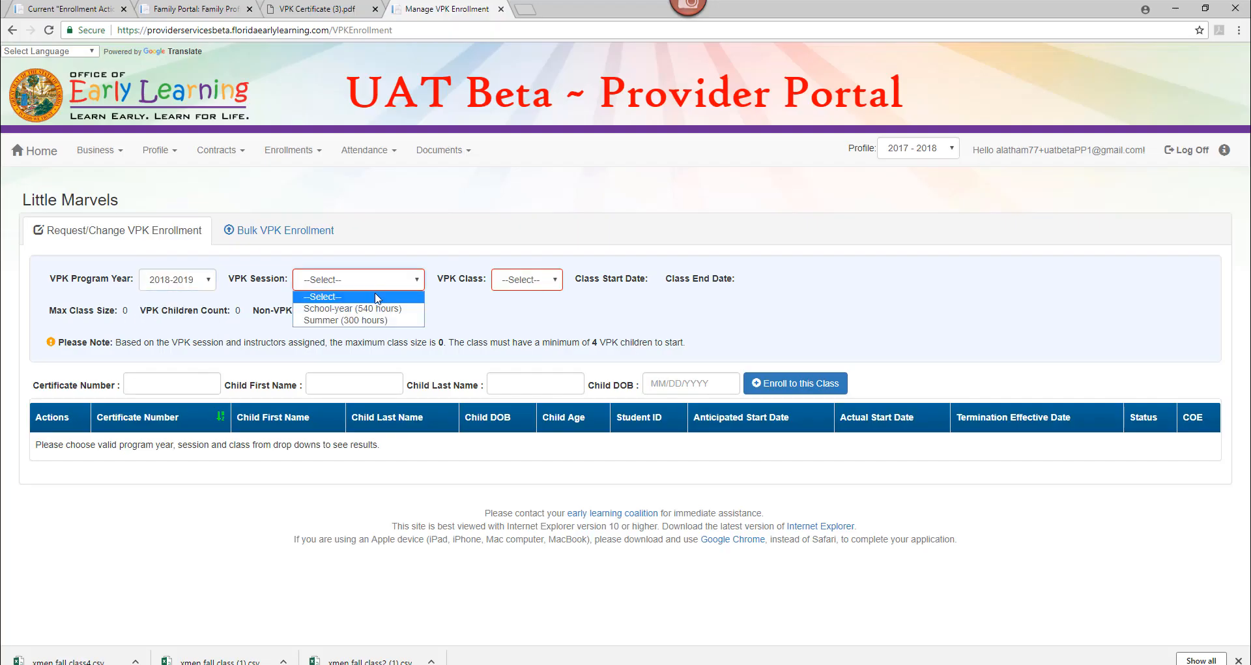
{"action": "left_click", "coordinate": [376, 309]}
{"action": "left_click", "coordinate": [538, 280]}
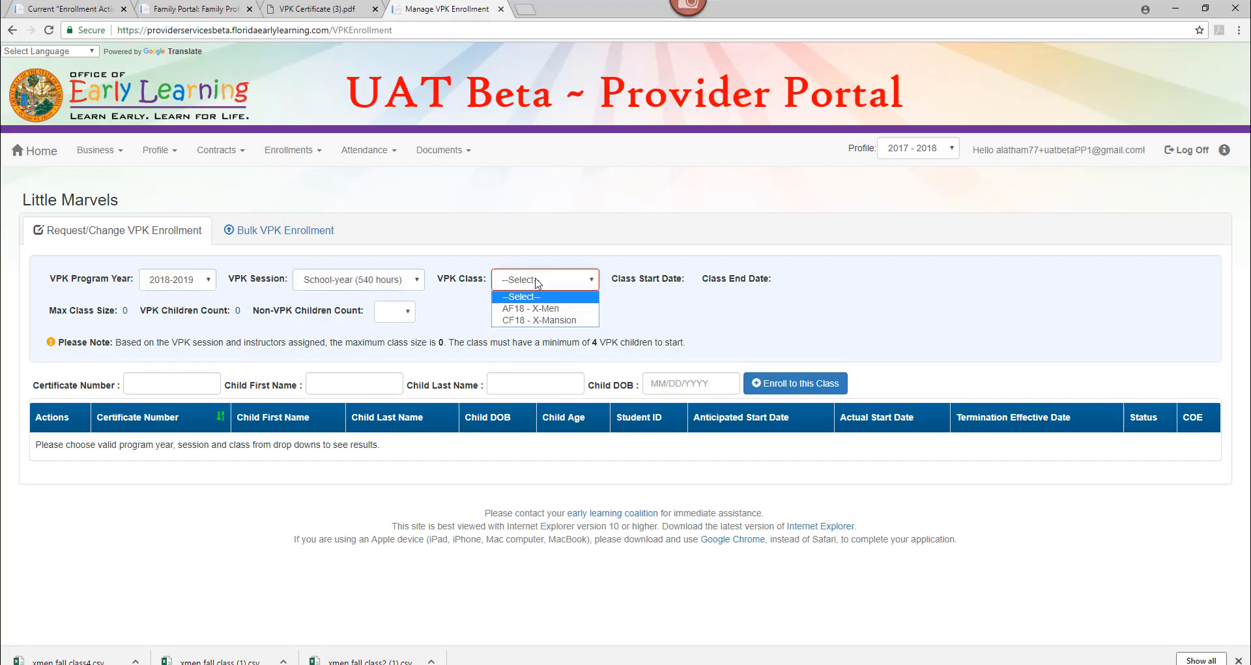
{"action": "left_click", "coordinate": [535, 309]}
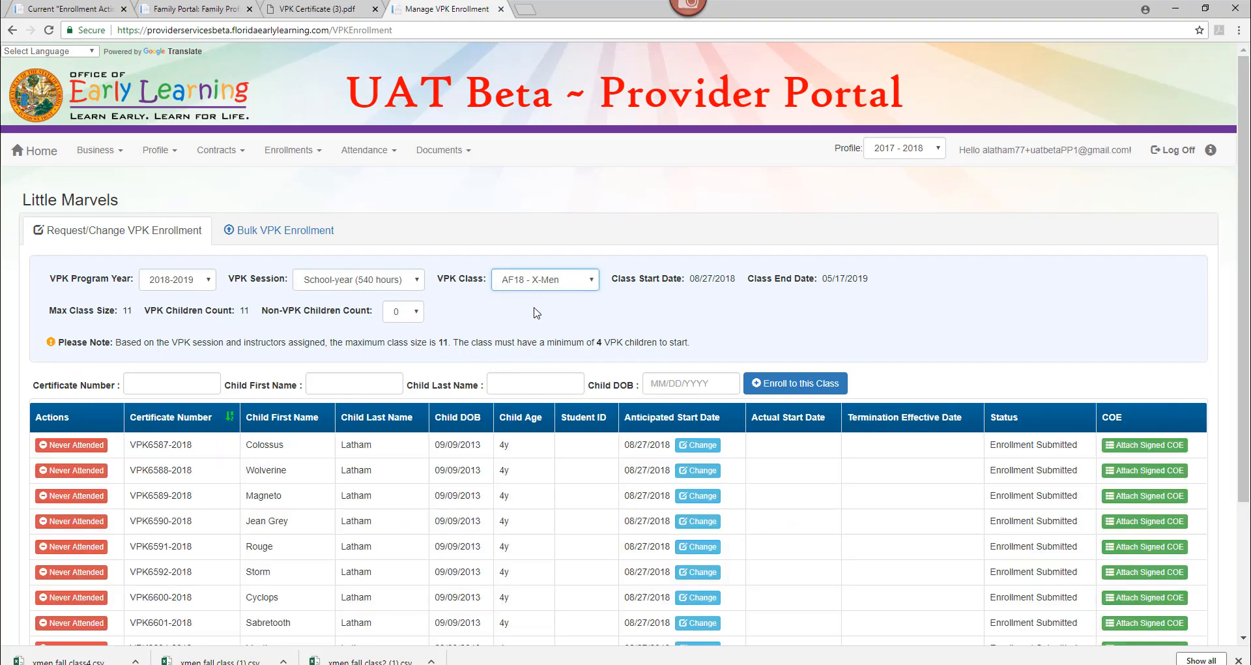
{"action": "scroll", "coordinate": [350, 347], "scroll_direction": "down", "scroll_amount": 3}
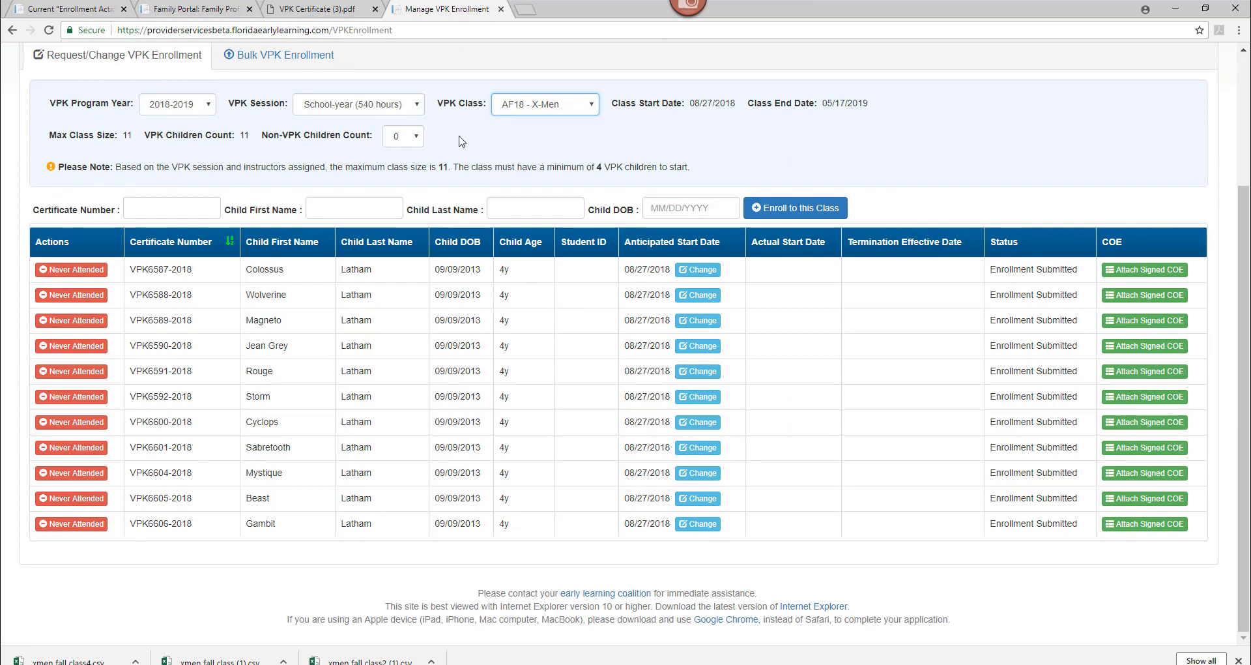
{"action": "left_click", "coordinate": [536, 106]}
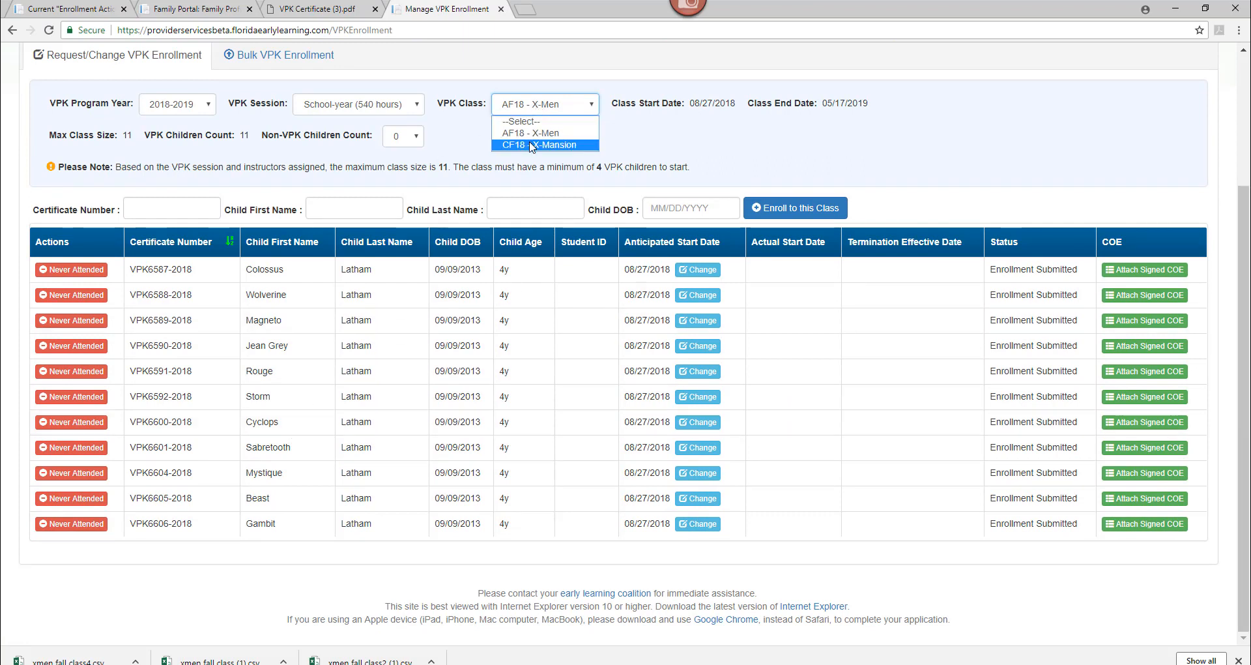
{"action": "left_click", "coordinate": [531, 145]}
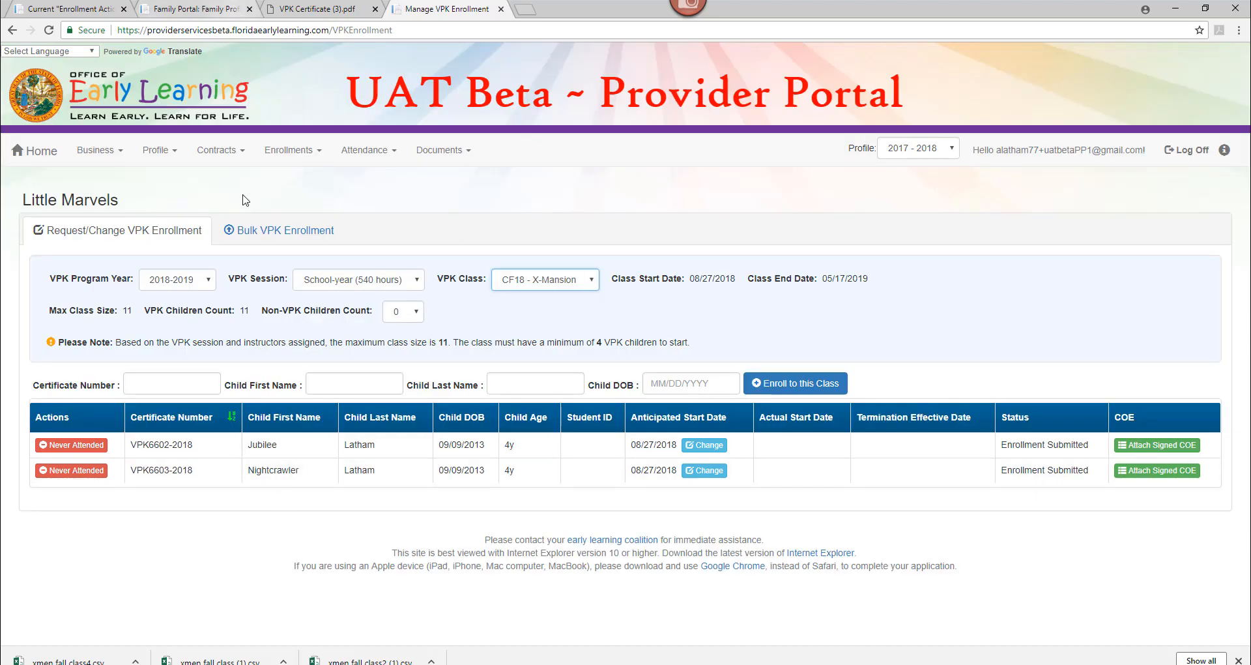
- Download the CSV file template from Bulk VPK Enrollment and open it in Excel
{"action": "left_click", "coordinate": [258, 240]}
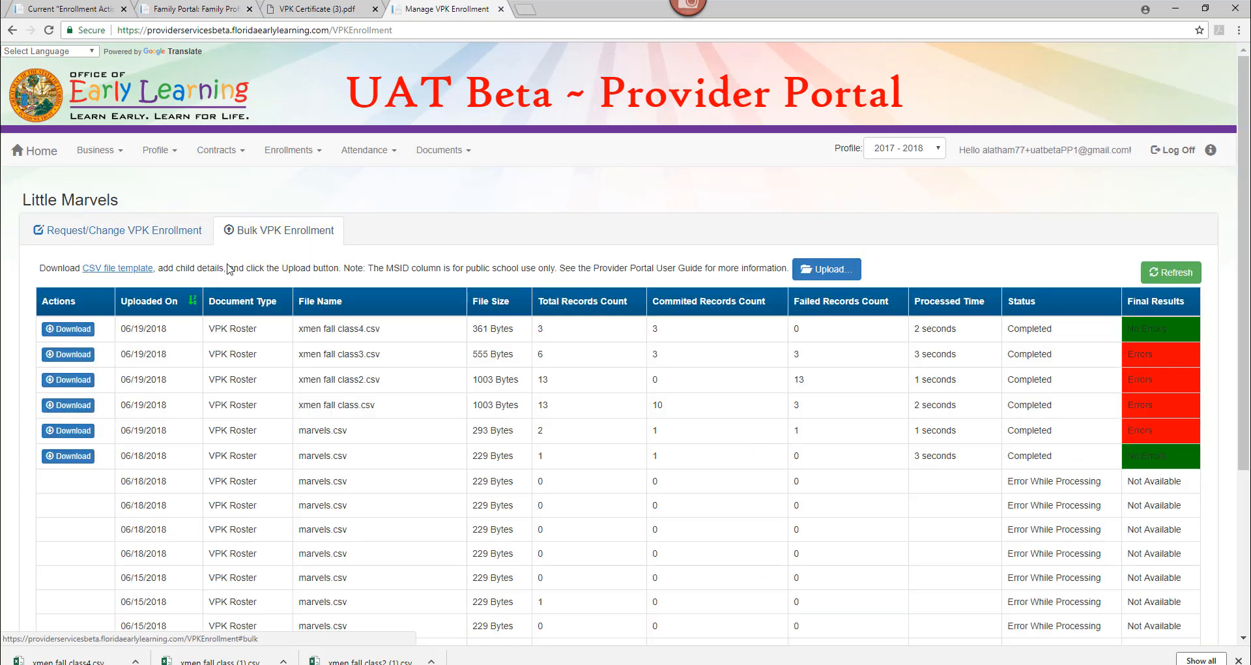
{"action": "left_click", "coordinate": [132, 269]}
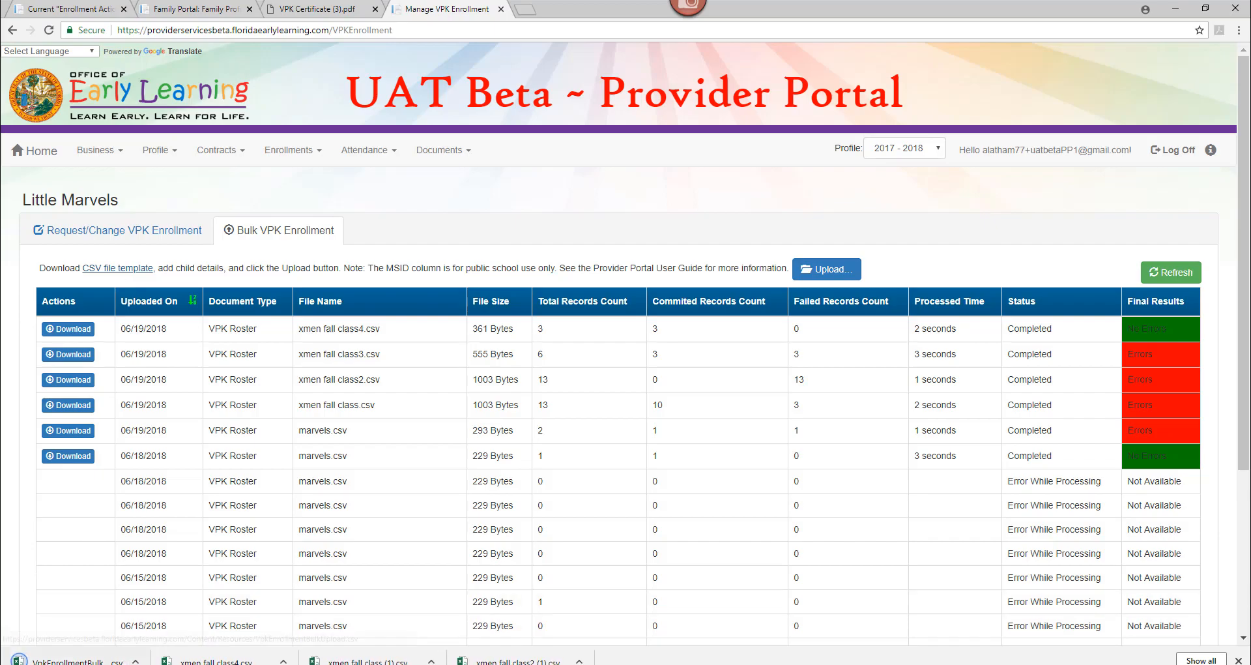
{"action": "left_click", "coordinate": [61, 662]}
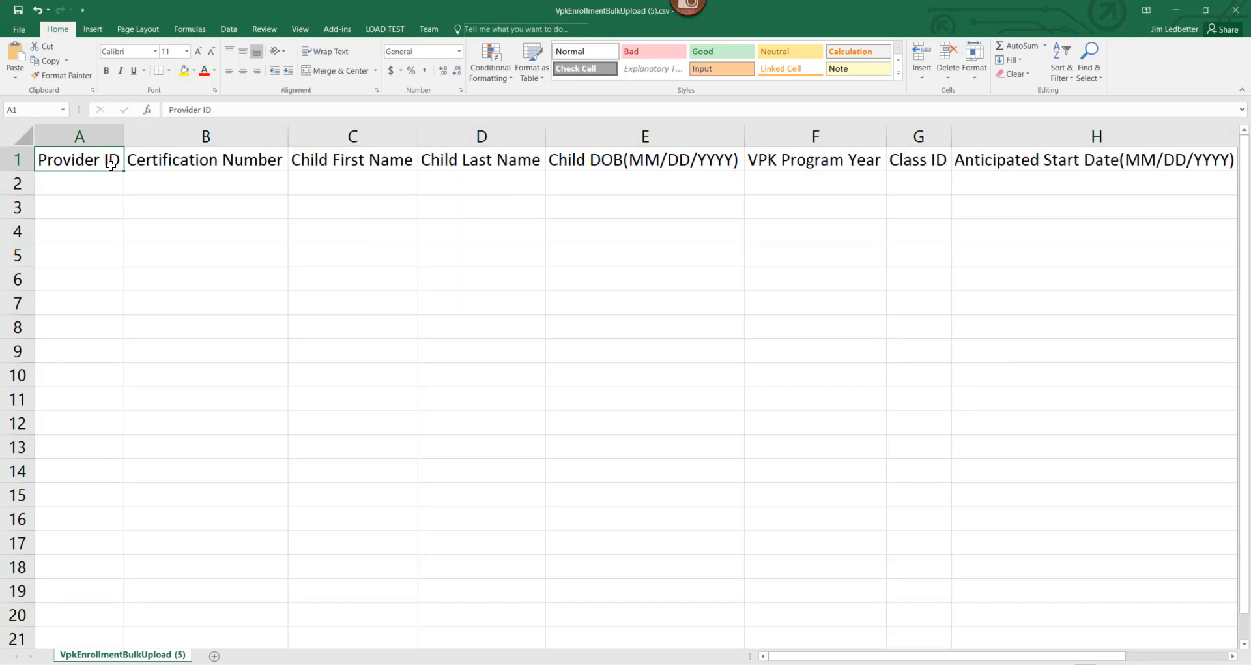
- Review the template's columns from Certification Number to Anticipated Start Date, and close the workbook
{"action": "key", "text": "Right"}
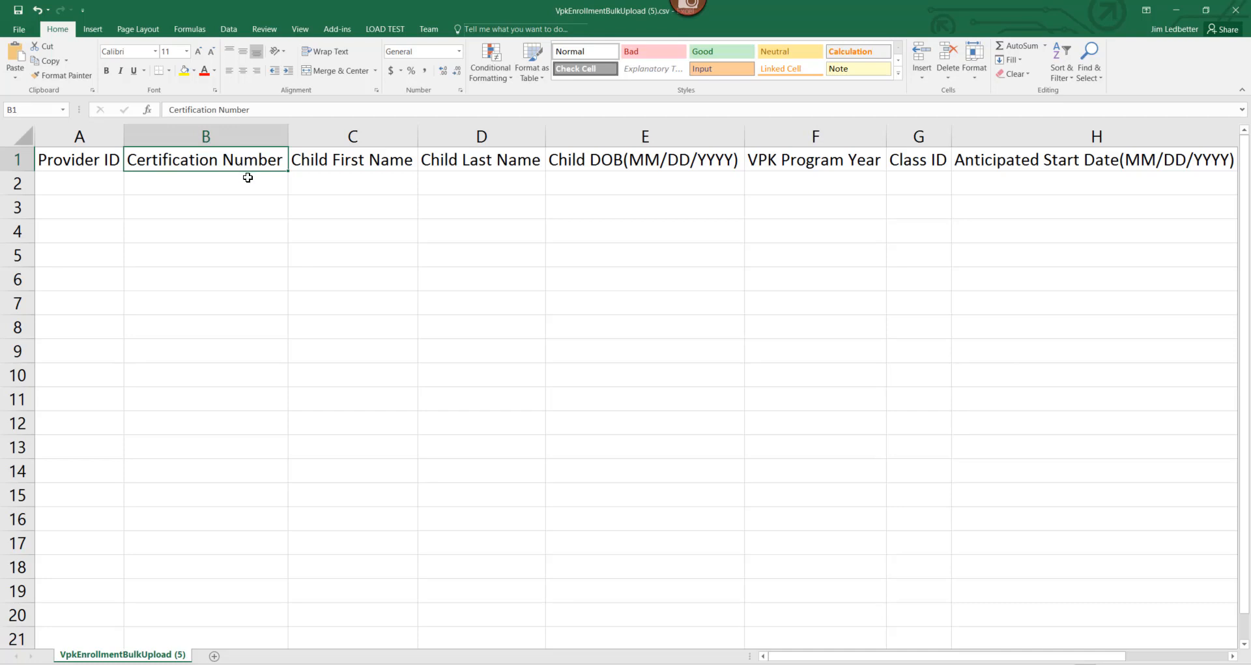
{"action": "left_click", "coordinate": [391, 184]}
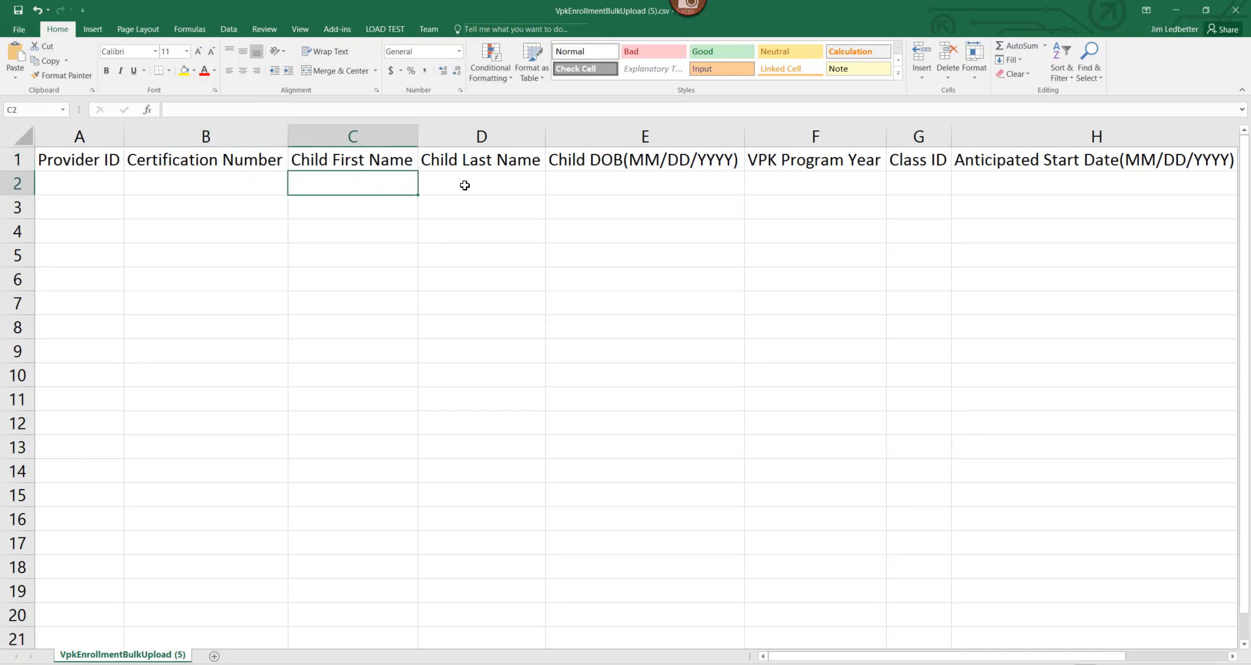
{"action": "left_click", "coordinate": [481, 183]}
{"action": "left_click", "coordinate": [608, 186]}
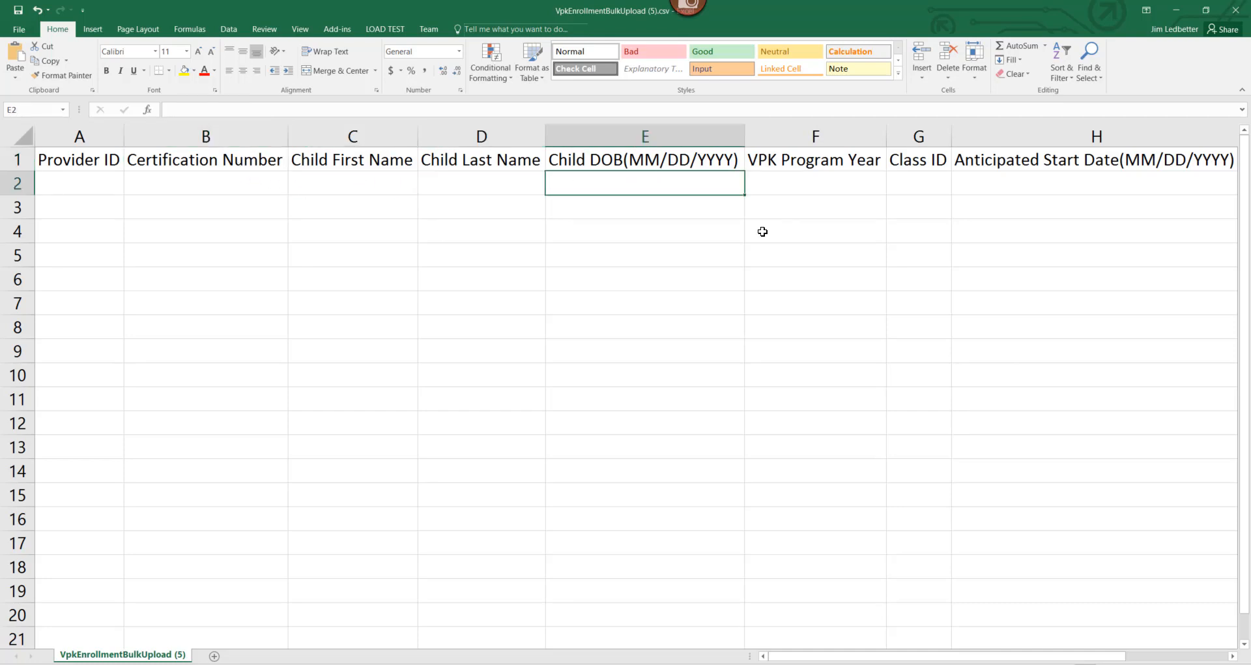
{"action": "left_click", "coordinate": [785, 187]}
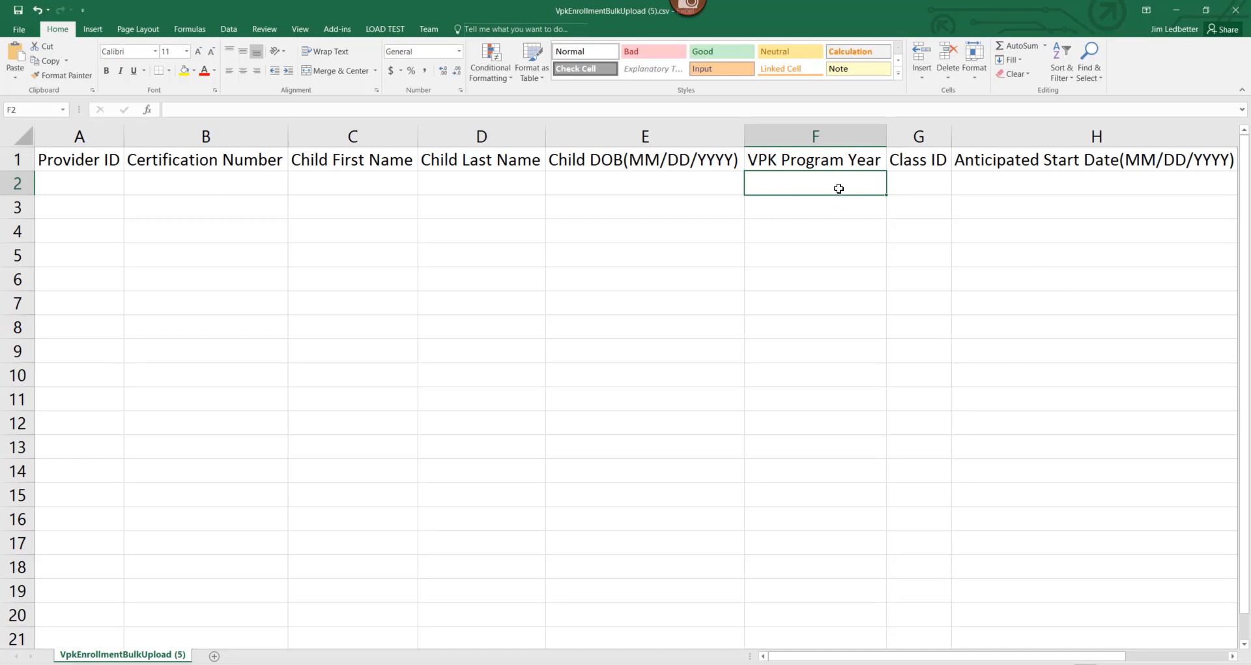
{"action": "left_click", "coordinate": [911, 190]}
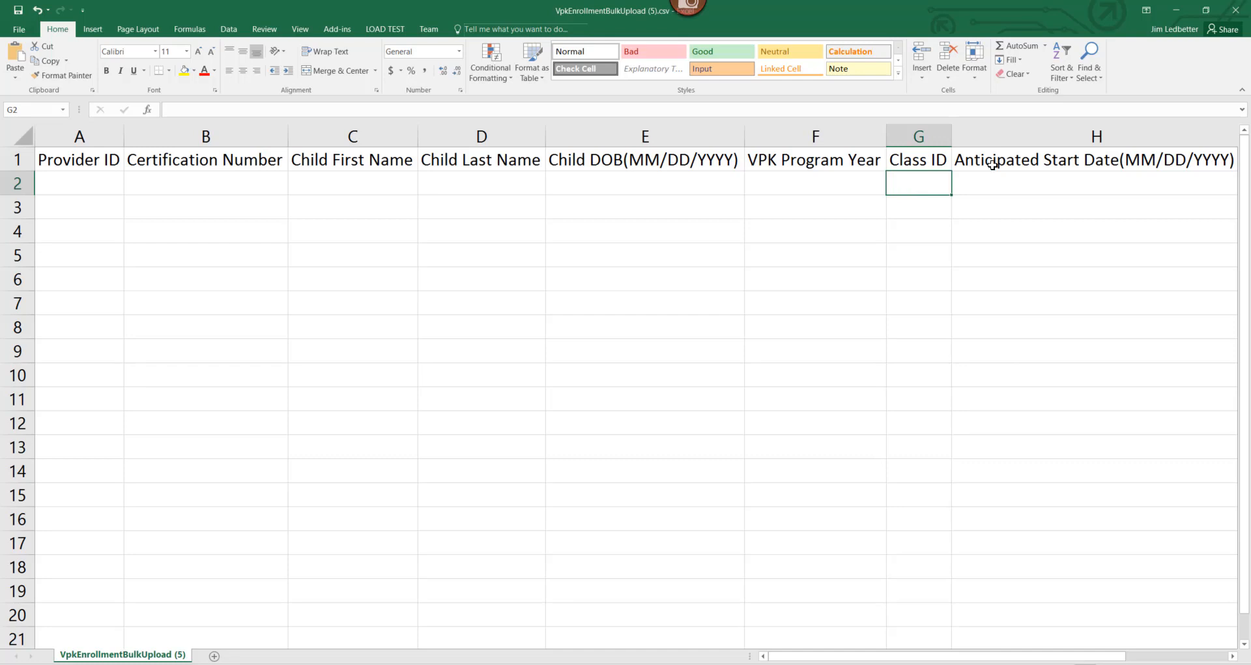
{"action": "left_click", "coordinate": [1003, 181]}
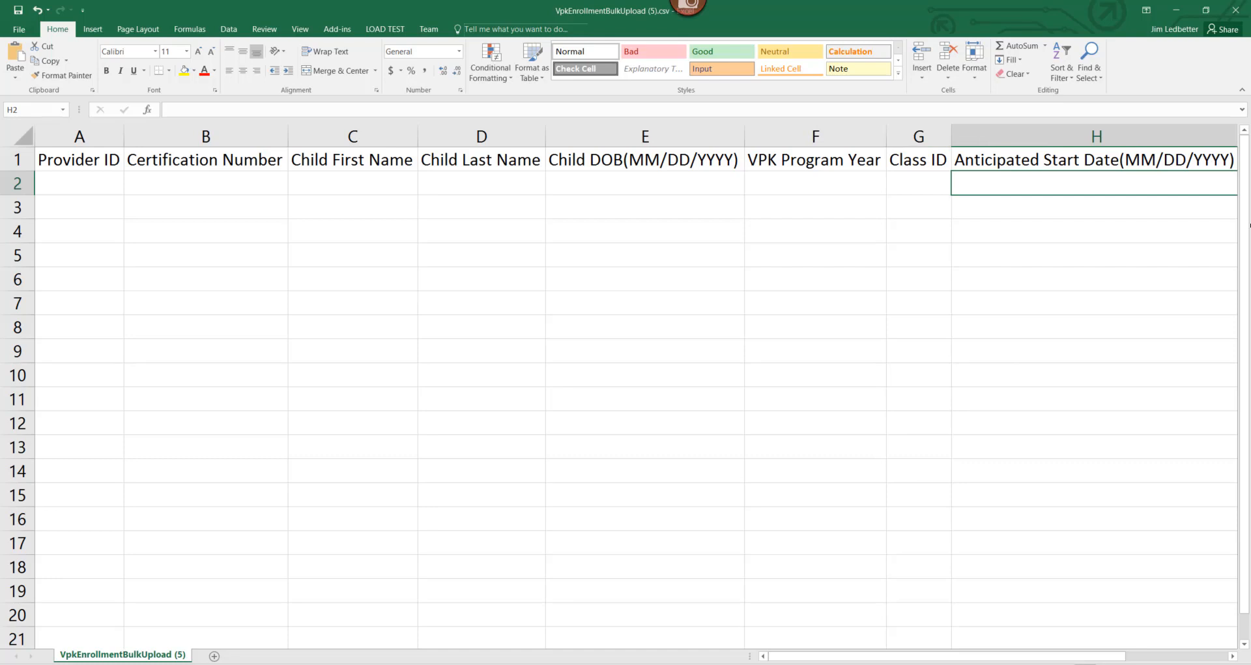
{"action": "left_click", "coordinate": [1240, 14]}
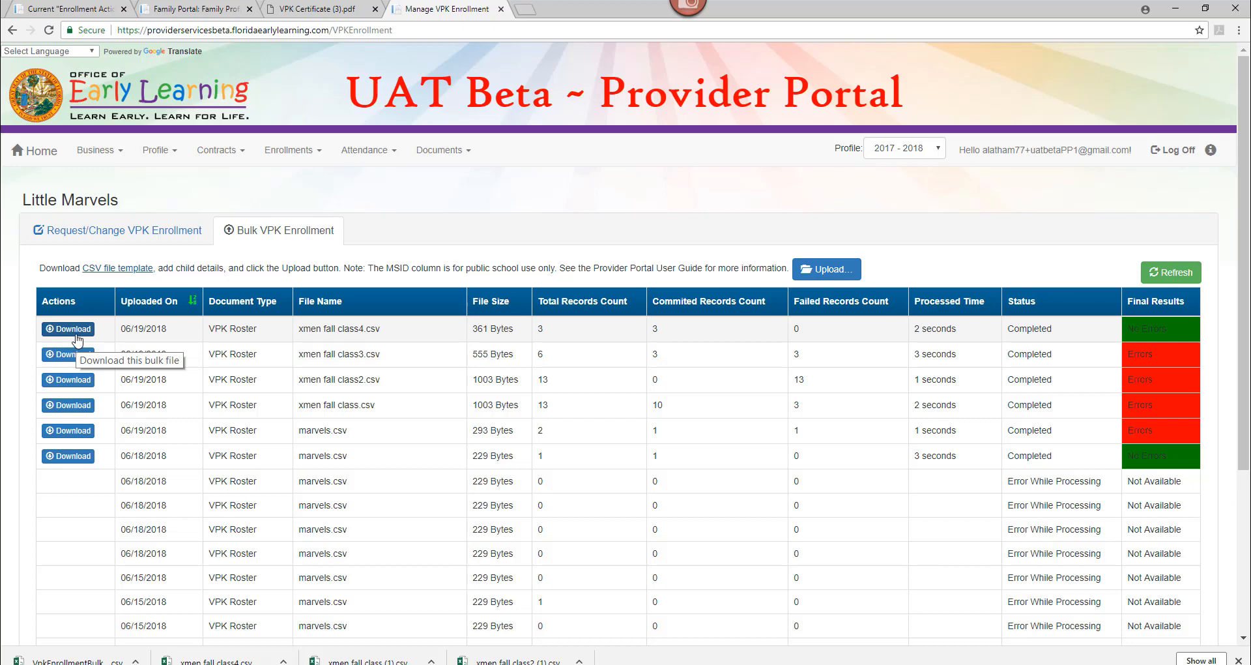
- View the Never Attended removal confirmation for the first child in class CF18 - X-Mansion, and dismiss it without removing the child
{"action": "left_click", "coordinate": [123, 230]}
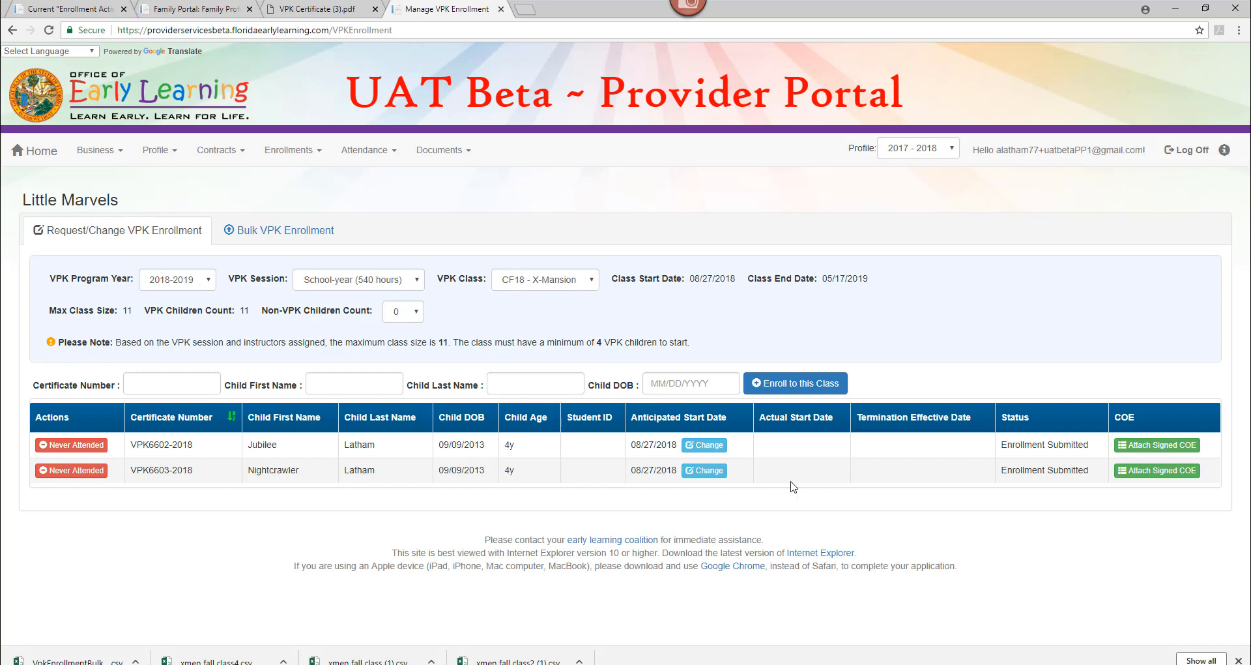
{"action": "left_click", "coordinate": [59, 447]}
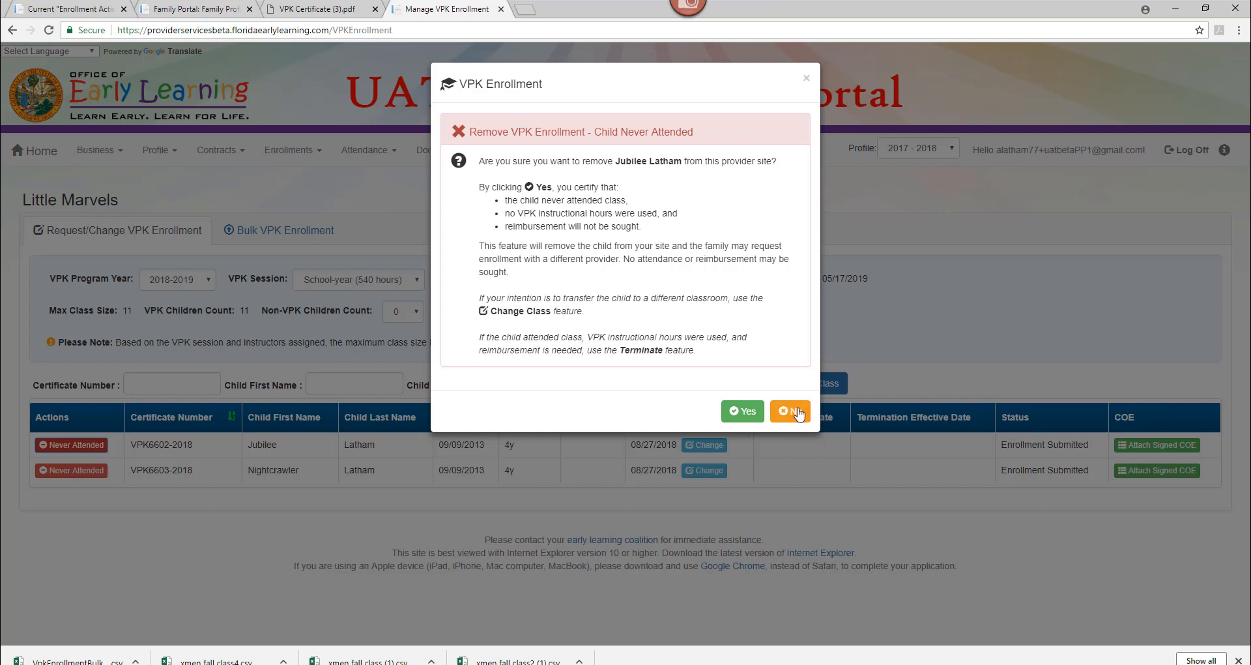
{"action": "left_click", "coordinate": [806, 79]}
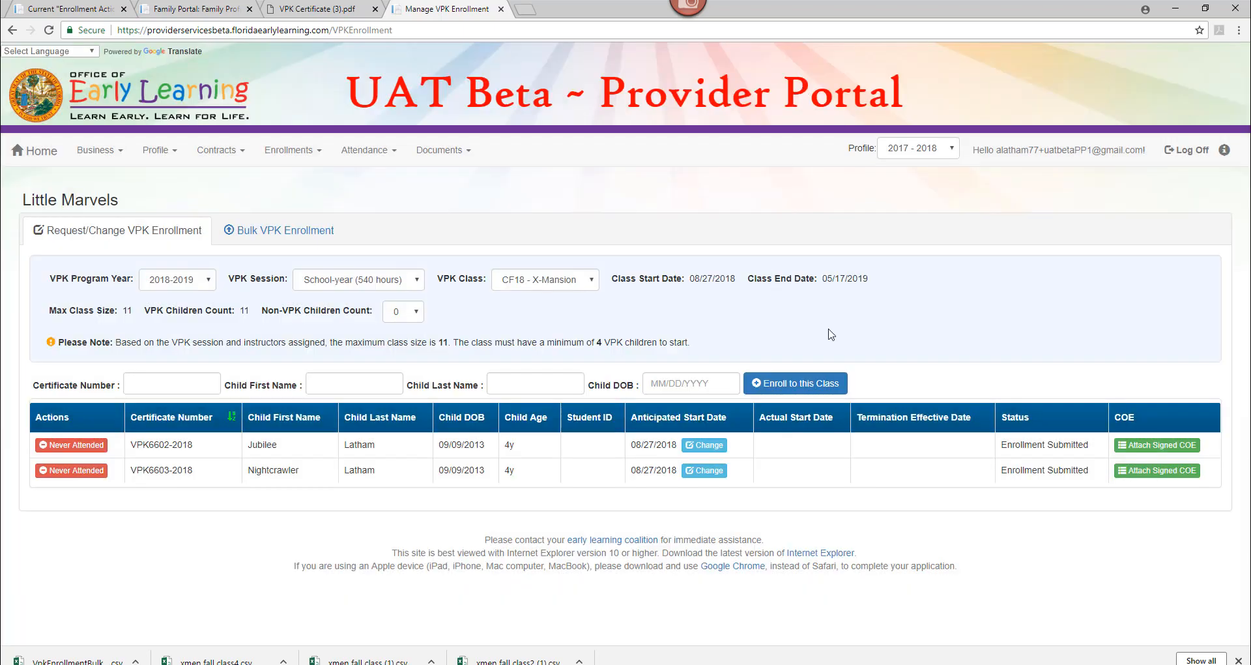